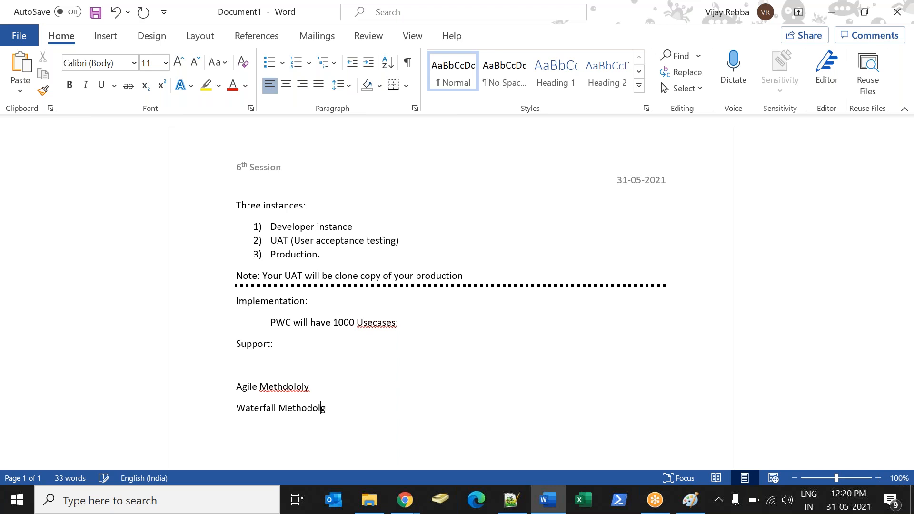
Complete the "Waterfall Methodology" line and correct the misspelled word in the Agile line to "Methodology".
key("Return")
type("Deve")
key("BackSpace")
right_click(281, 391)
mouse_move(224, 192)
left_click(367, 196)
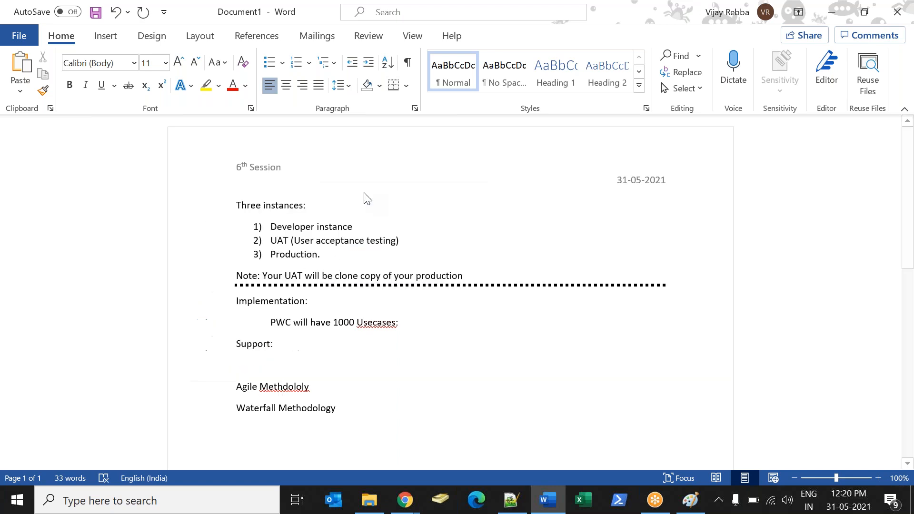
Append the phases " : Plan-> Design -> Implement -> Test -> Live" to the Waterfall Methodology line.
left_click(363, 408)
type(": Plan De")
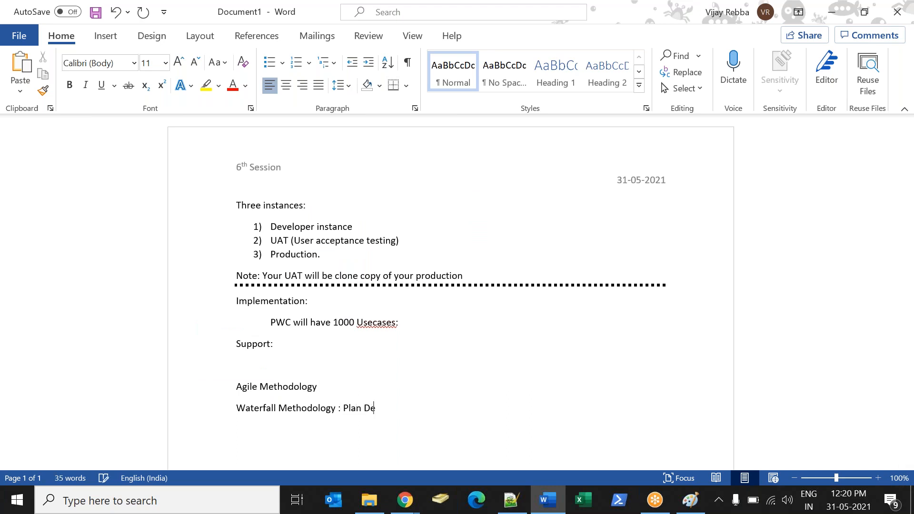
key("BackSpace")
key("BackSpace")
key("BackSpace")
type("-?")
type(" Design ")
type("-> Im")
type("plemen")
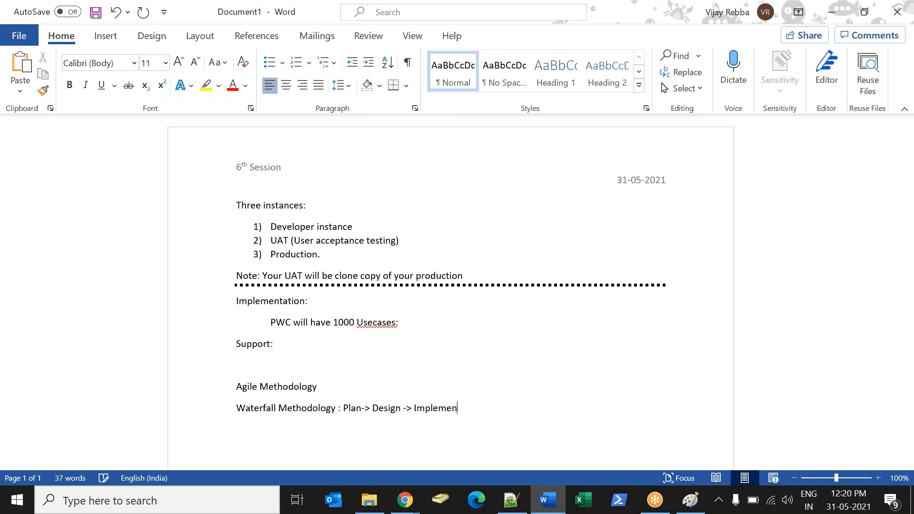
type("t -> Test -> Live")
Switch to Chrome, search Google for "waterfall model" in a new tab and open the Wikipedia diagram among the images.
left_click(404, 499)
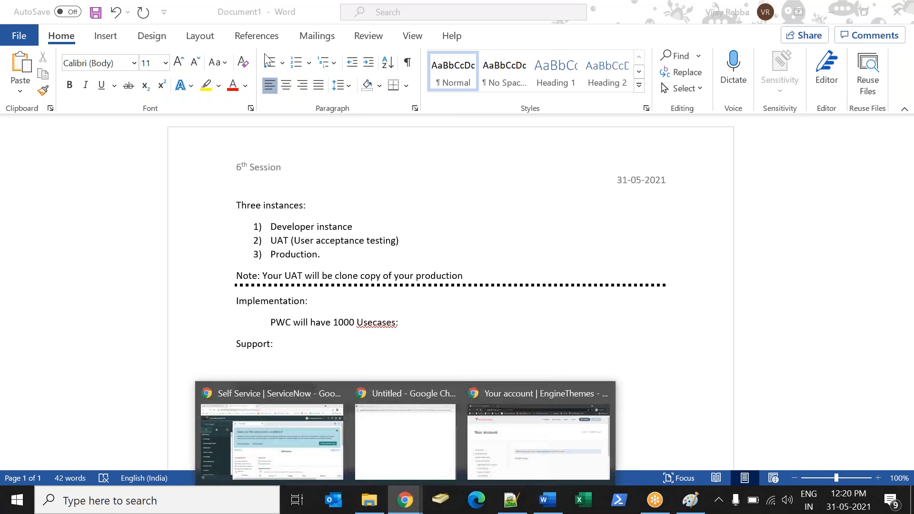
left_click(333, 420)
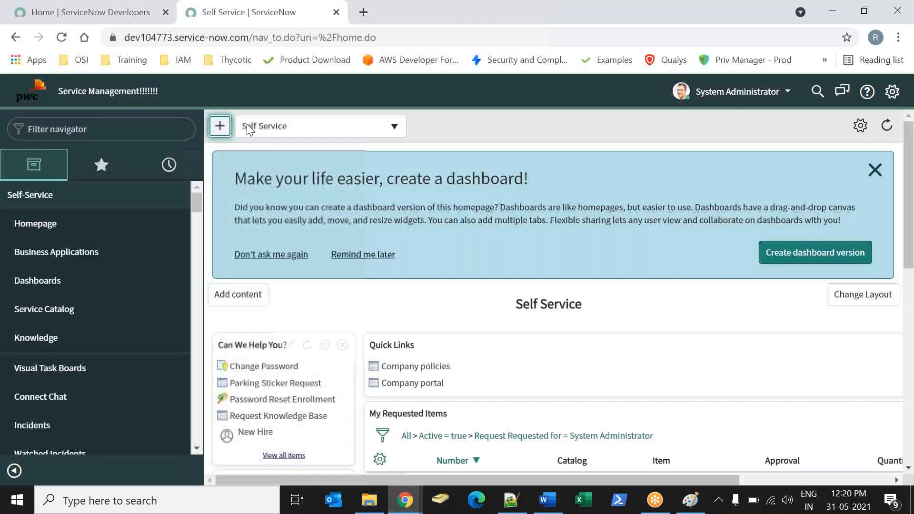
left_click(364, 19)
type("w")
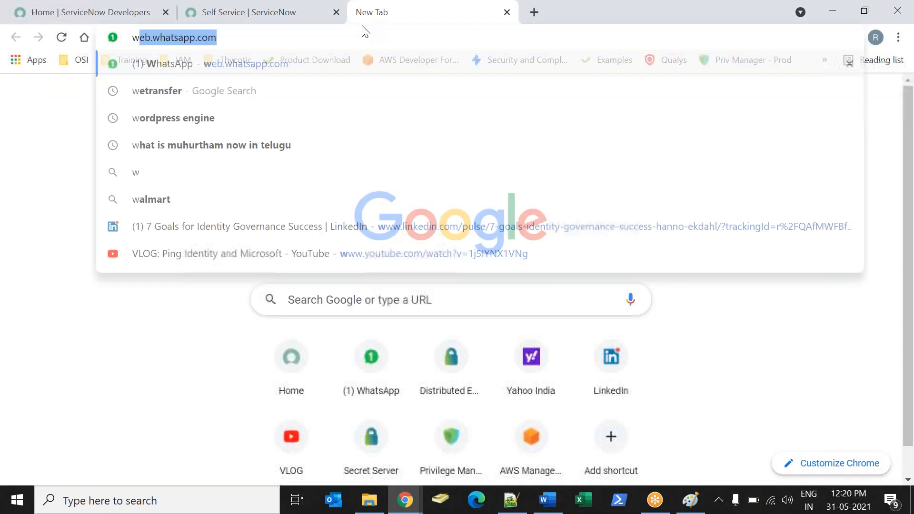
type("atterfal")
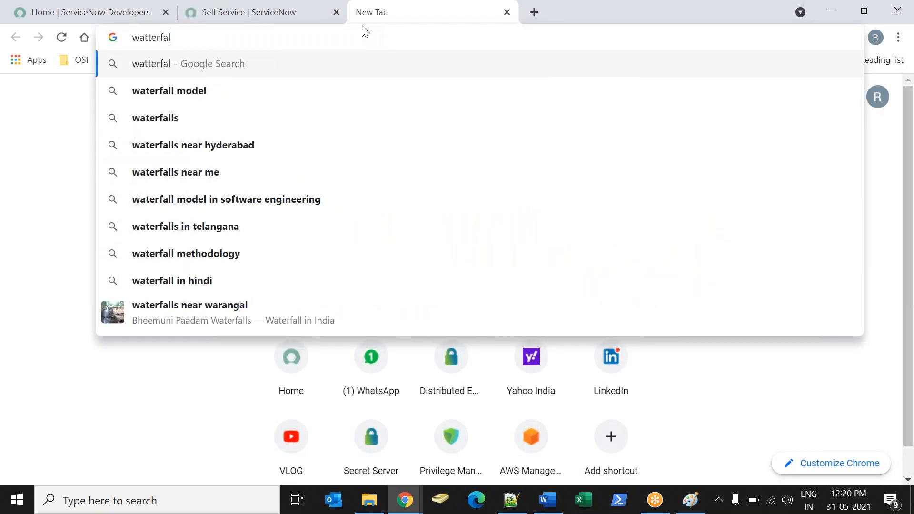
key("Down")
key("Return")
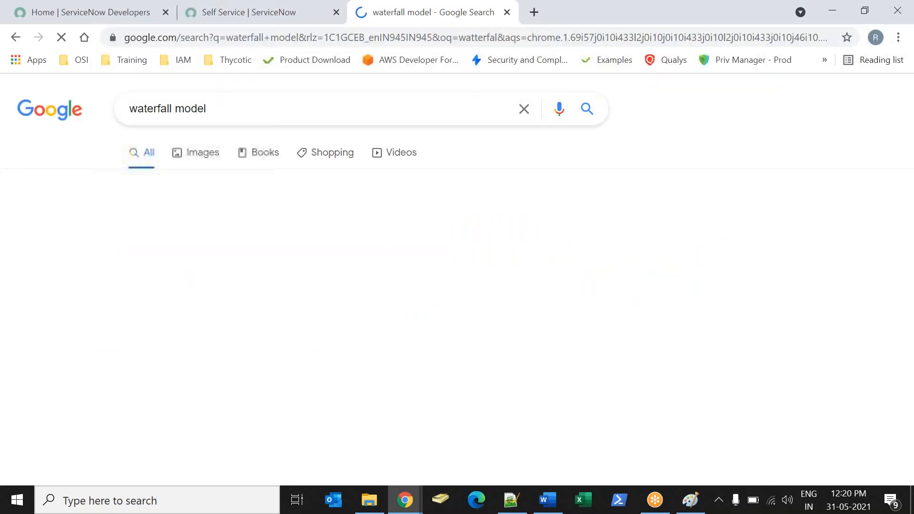
left_click(697, 270)
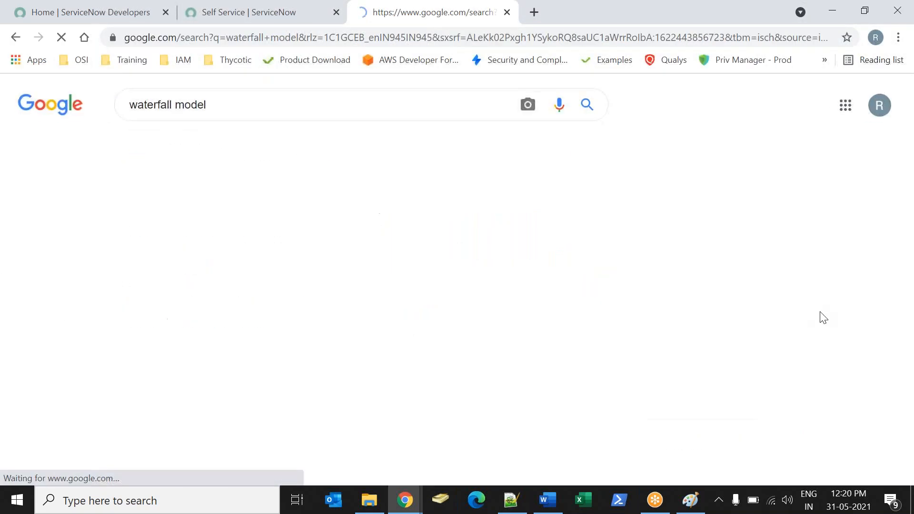
left_click(118, 304)
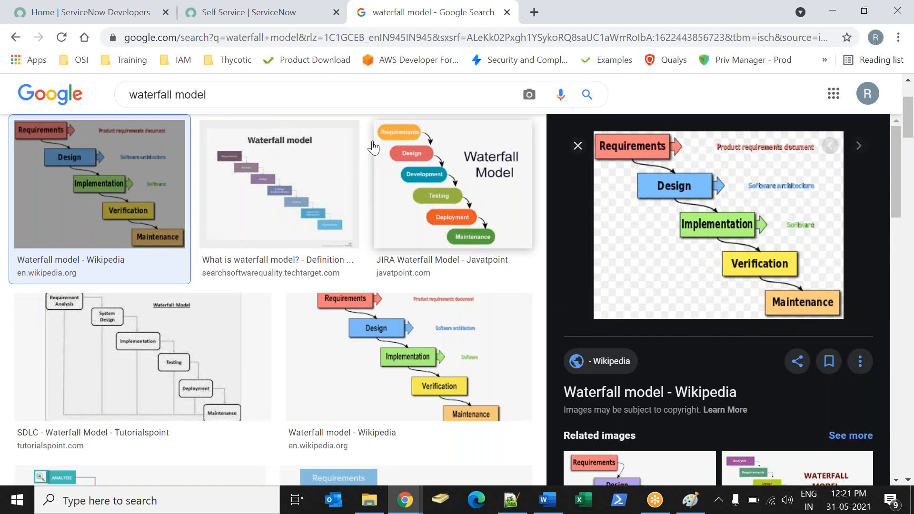
Search Google Images for "Agile model" and open the educba.com "Agile in SDLC" diagram.
double_click(133, 93)
type("agile")
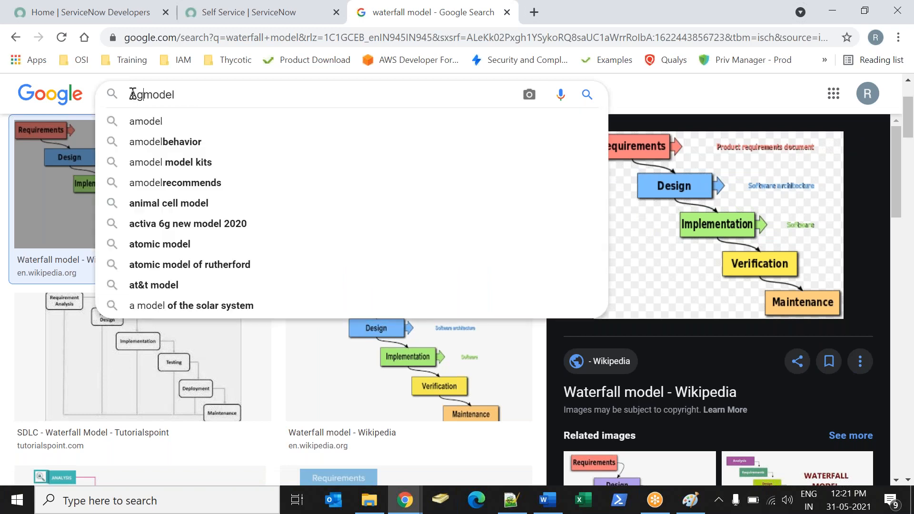
key("Return")
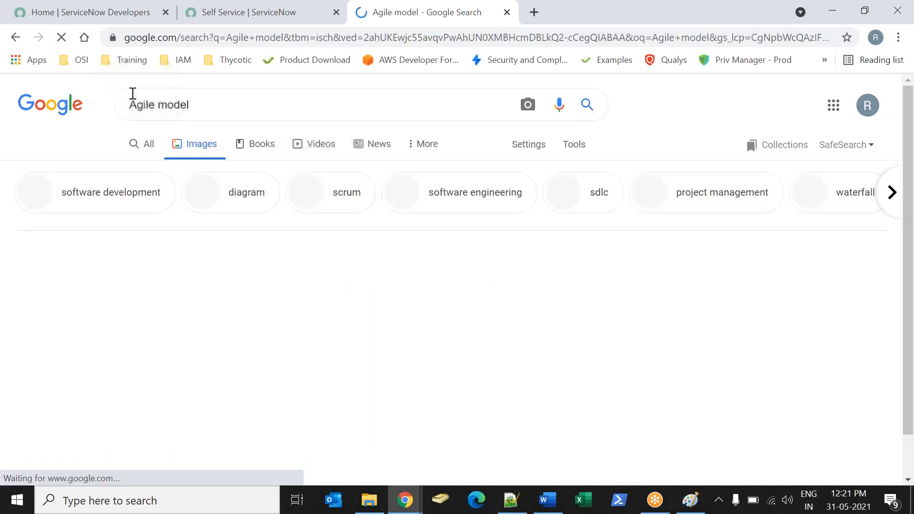
left_click(547, 295)
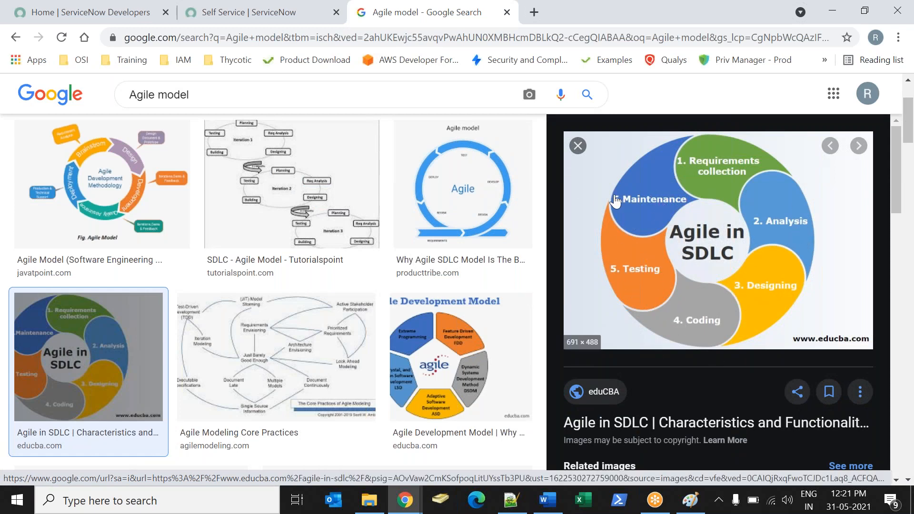
Switch back to Word and add a colon after "Agile Methodology".
key("alt+Tab")
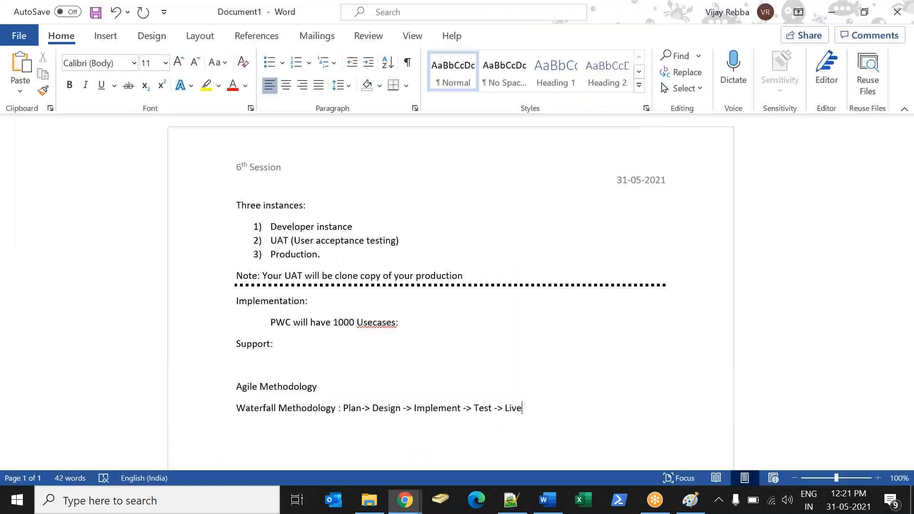
type(":")
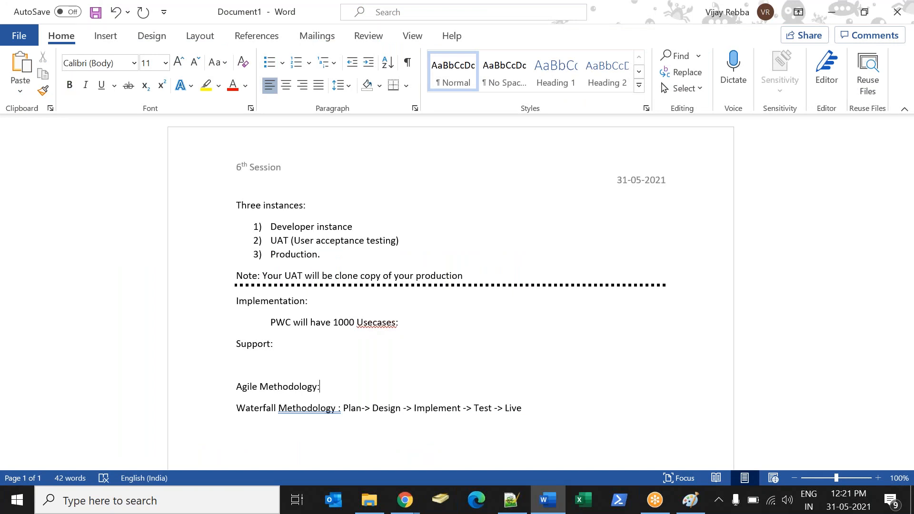
left_click_drag(343, 408, 437, 408)
left_click(399, 409)
left_click(452, 428)
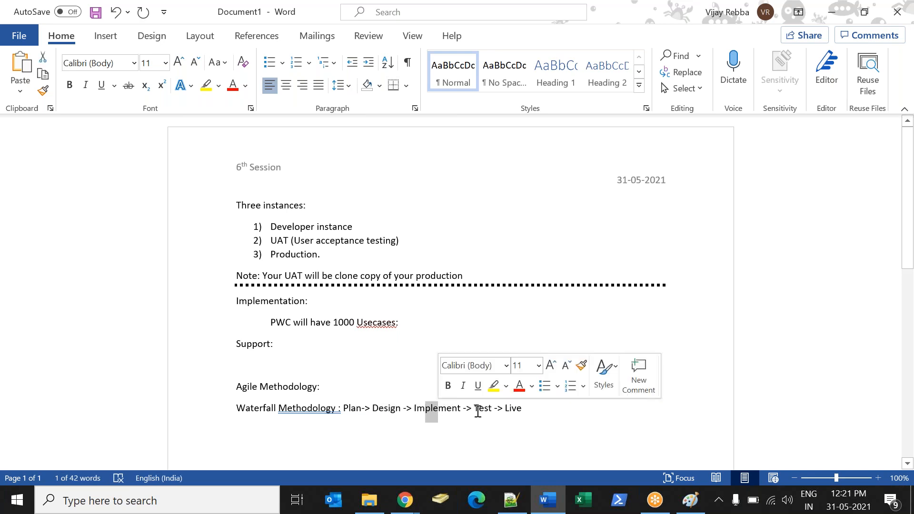
Append "Plan 100% -> 10 % -> Design -> Impeme->Test" to the Agile Methodology line.
left_click(406, 386)
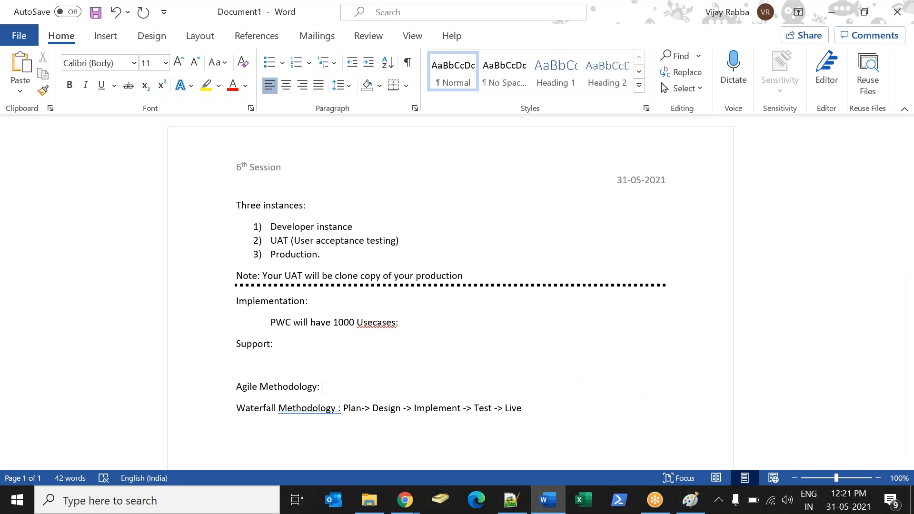
type("Plan 100 % -> 10 % -> Design")
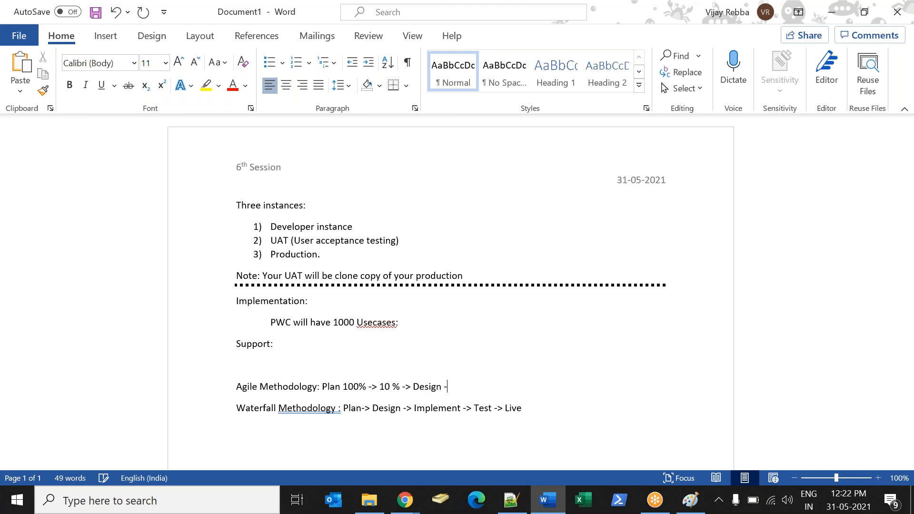
type(" -> Impeme->Test ")
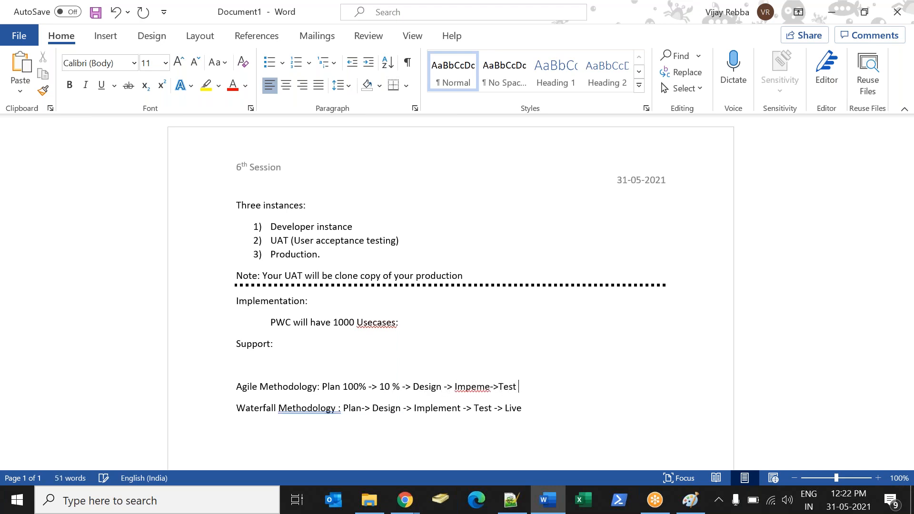
type("->>ibe ->")
Extend the Agile Methodology line with "->>iLive -> Maintaince" after the Test phase.
key("BackSpace")
key("BackSpace")
key("BackSpace")
key("BackSpace")
key("BackSpace")
key("BackSpace")
type("Live -> Maintaince")
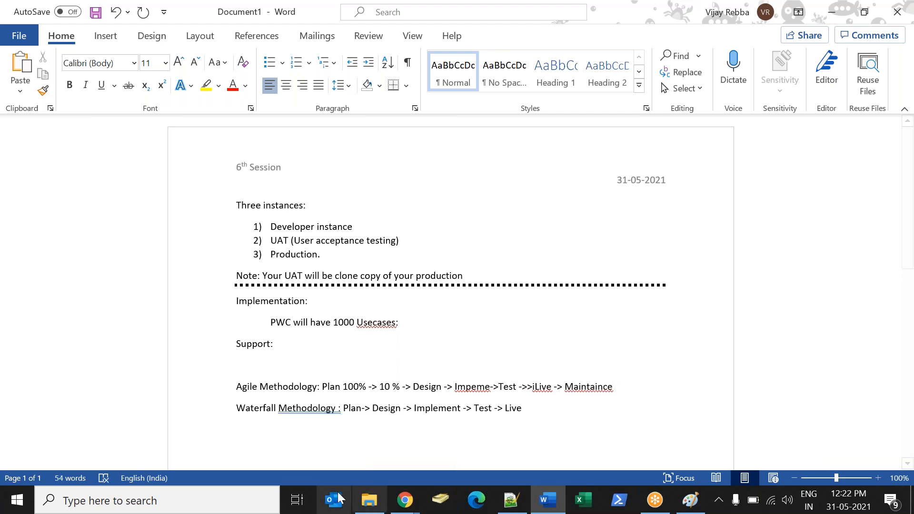
Append a final "-> Matance" phase to the Waterfall Methodology line.
double_click(354, 409)
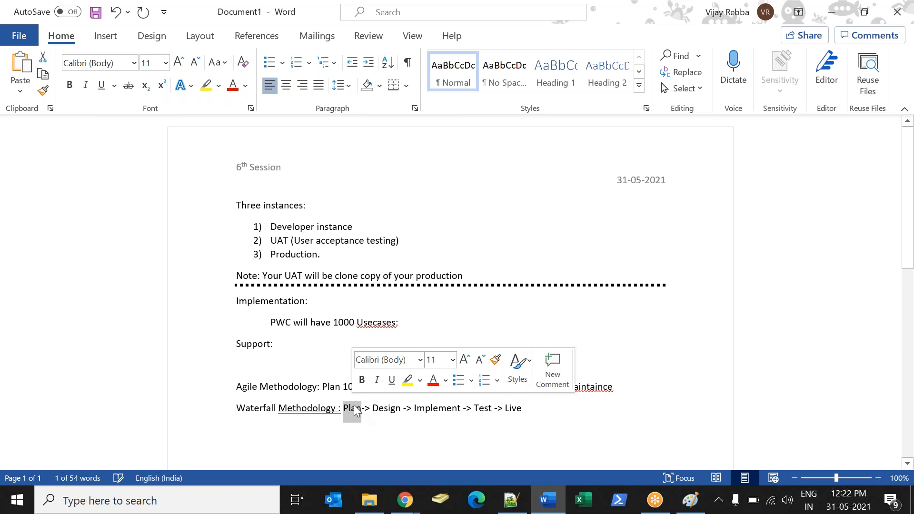
double_click(385, 409)
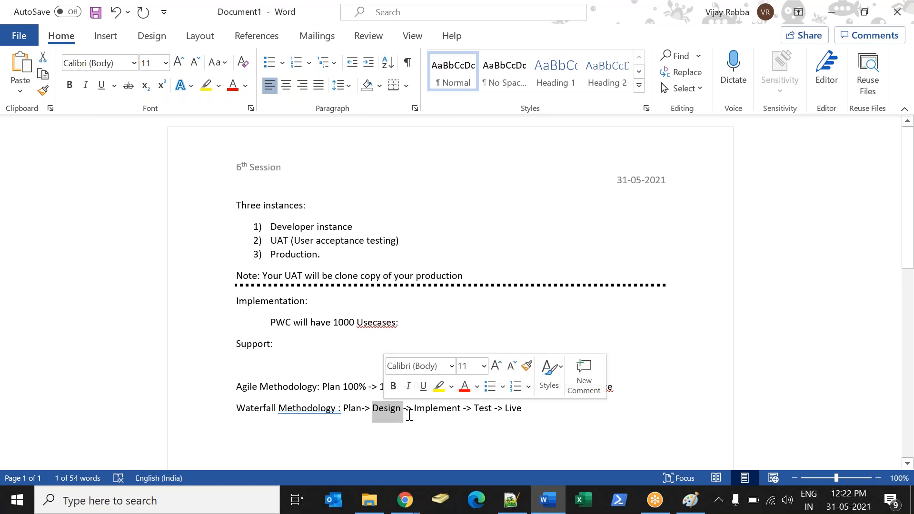
double_click(432, 409)
double_click(477, 409)
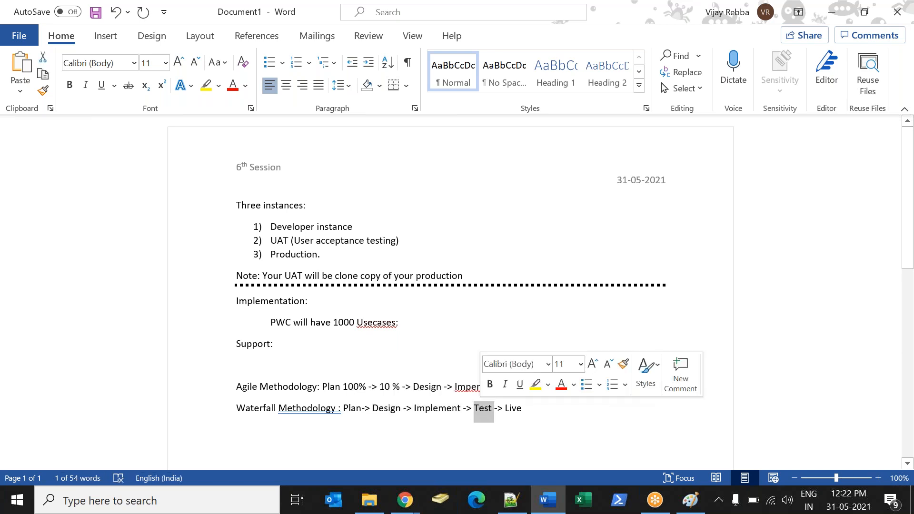
left_click(534, 408)
type("-> Mana")
key("BackSpace")
key("BackSpace")
type("tance")
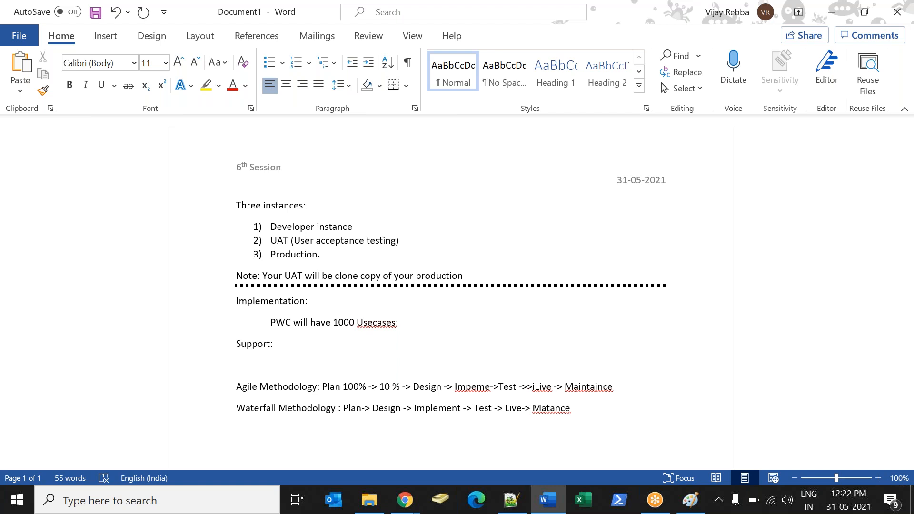
Insert a dotted divider made from a row of asterisks below the Waterfall line and add blank lines beneath it.
left_click_drag(239, 388, 573, 376)
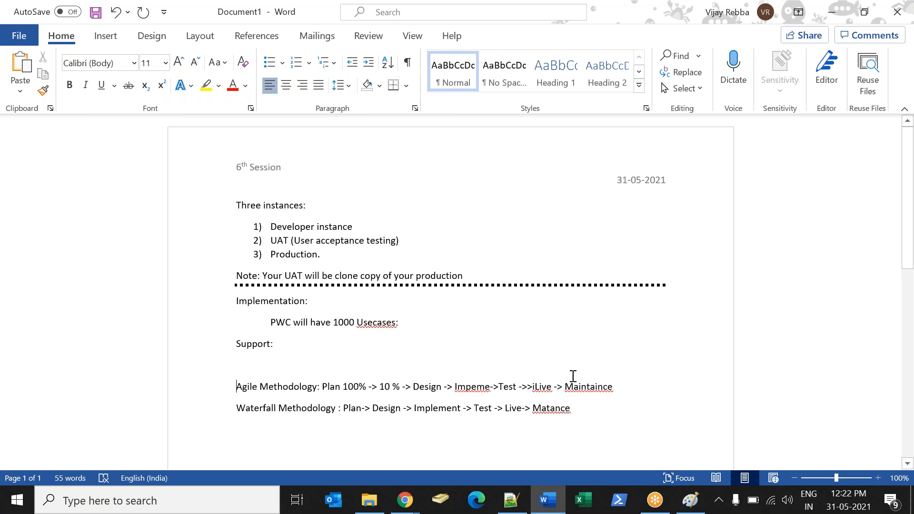
triple_click(626, 386)
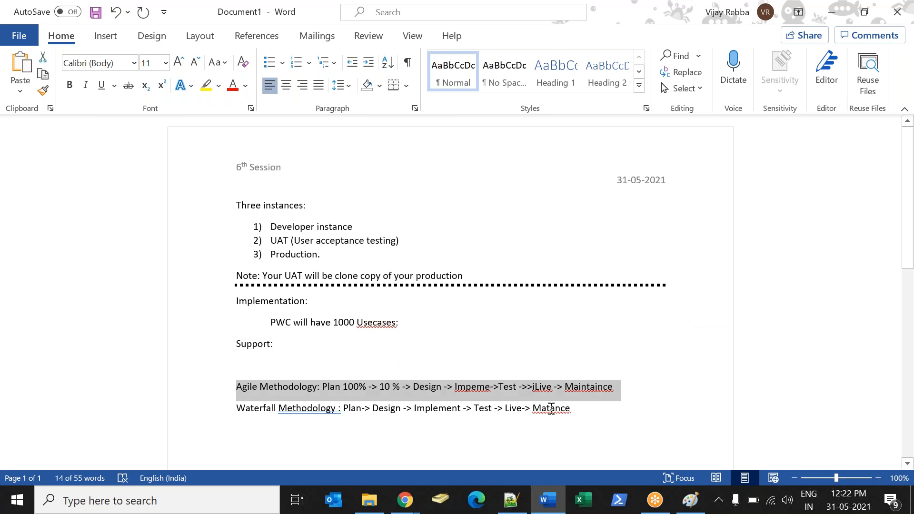
left_click(284, 387)
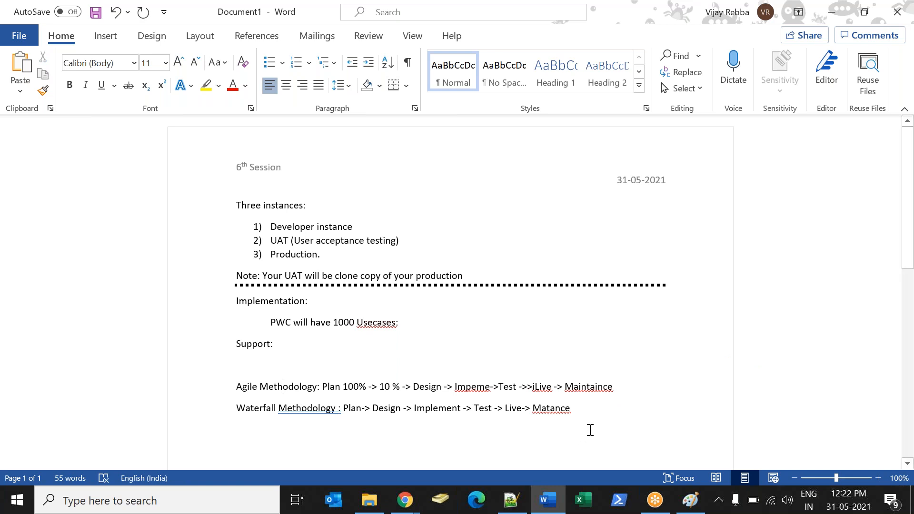
key("Return")
type("************************************************************")
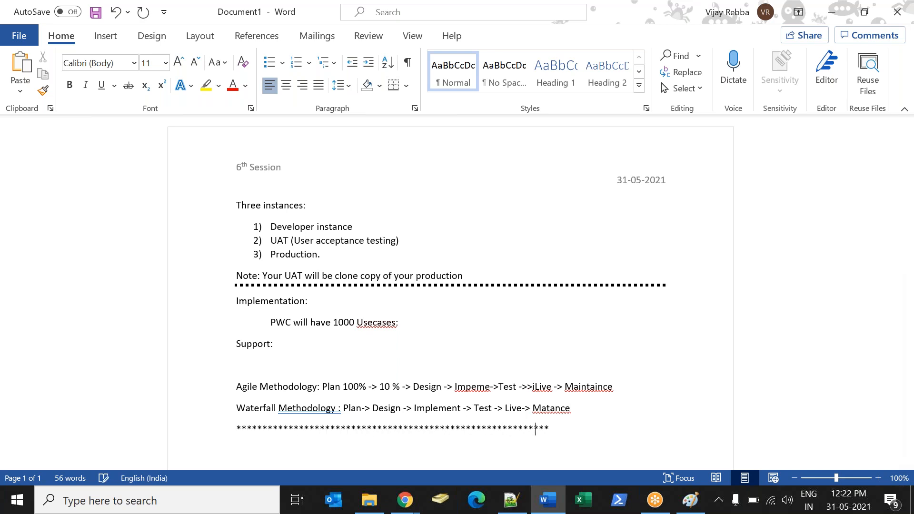
key("Return")
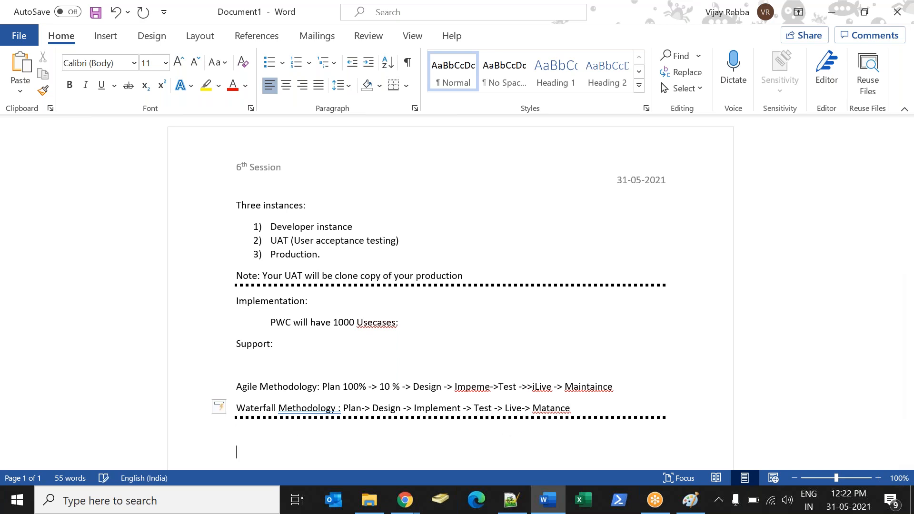
key("Return")
key("Return")
key("Return")
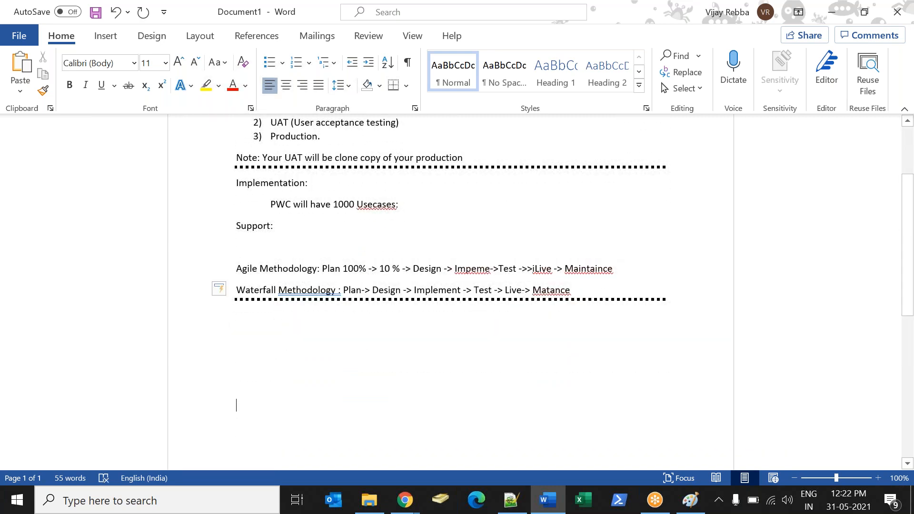
Write "1000 Usecase:" directly under the divider and "Sprints" on the following line.
type("100")
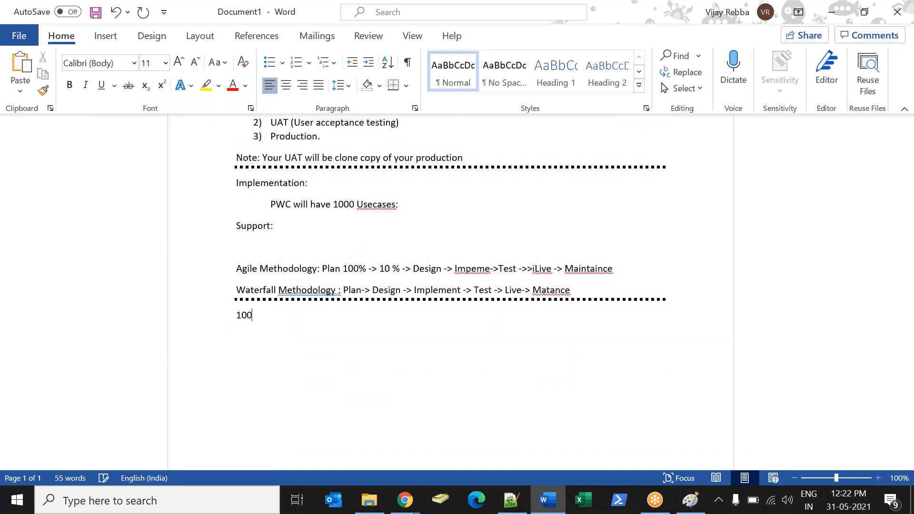
type("0 Usecase:")
key("Return")
type("Sprint")
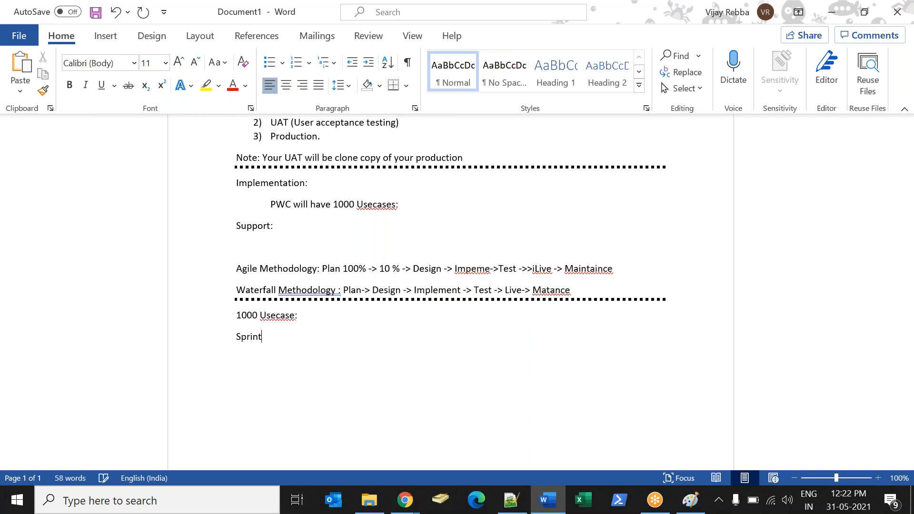
type("s")
key("Return")
Write "Story" on three separate lines below "Sprints" and leave a blank line after them.
type("Sotry")
key("BackSpace")
key("BackSpace")
key("BackSpace")
key("BackSpace")
type("ory")
key("Return")
type("StorStory st")
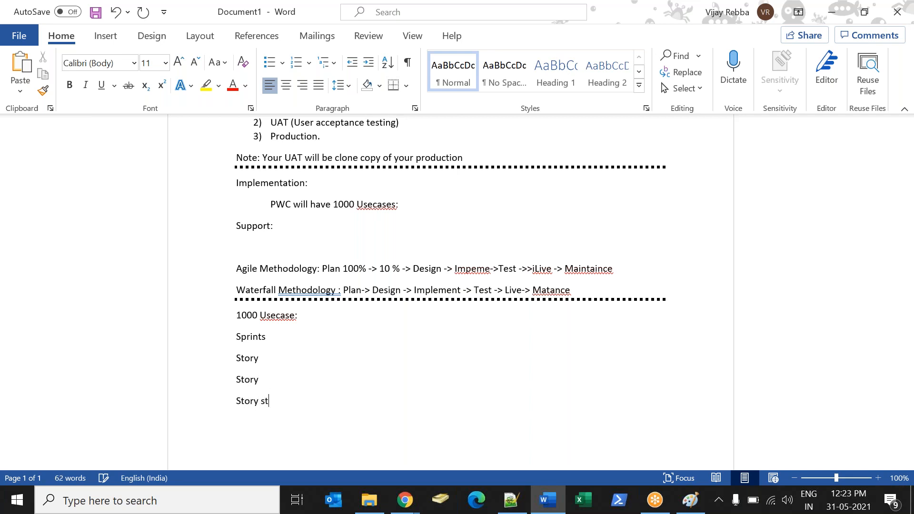
key("BackSpace")
key("BackSpace")
key("Return")
Write the heading "Incident table customization:" below the Story lines and start a new line under it.
type("Incside")
key("BackSpace")
key("BackSpace")
key("BackSpace")
key("BackSpace")
type("idnet")
key("BackSpace")
key("BackSpace")
key("BackSpace")
type("ent table cust")
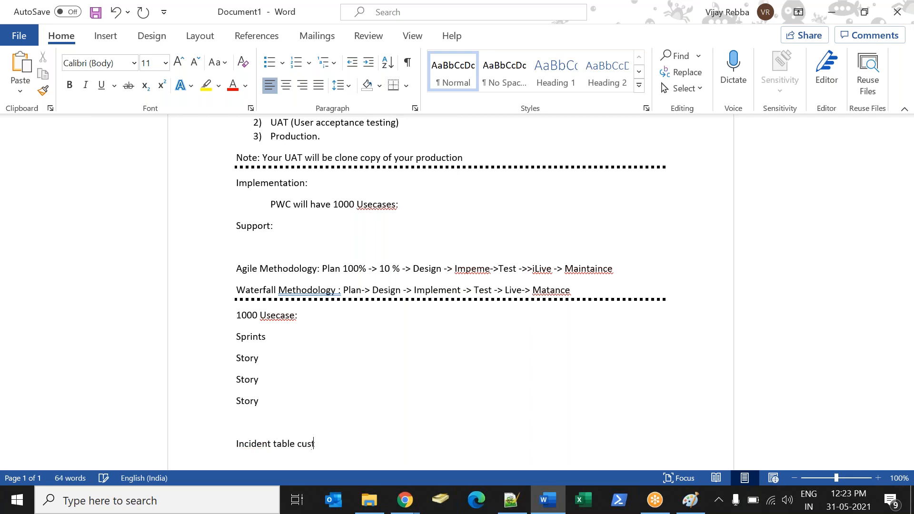
type("omiat ation")
key("Return")
key("Return")
key("Up")
key("Up")
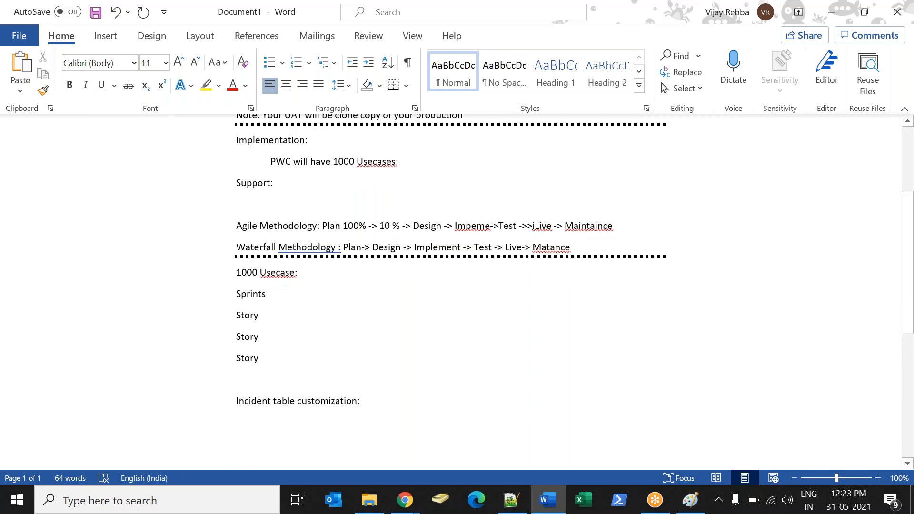
Start a numbered list under the heading with the first item "Make the Number filed mandatory".
type("1) ")
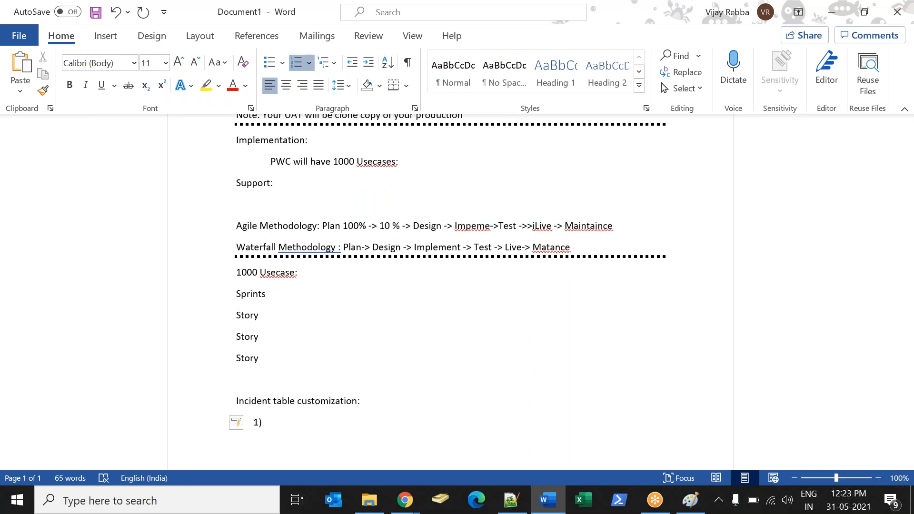
type("Make the filed N")
key("BackSpace")
key("BackSpace")
key("BackSpace")
key("BackSpace")
key("BackSpace")
type("Num")
key("BackSpace")
key("BackSpace")
key("BackSpace")
key("BackSpace")
type("Number filed mandatory")
key("Return")
Add the second list item "Make the Number field Read – Onl".
type("Make ")
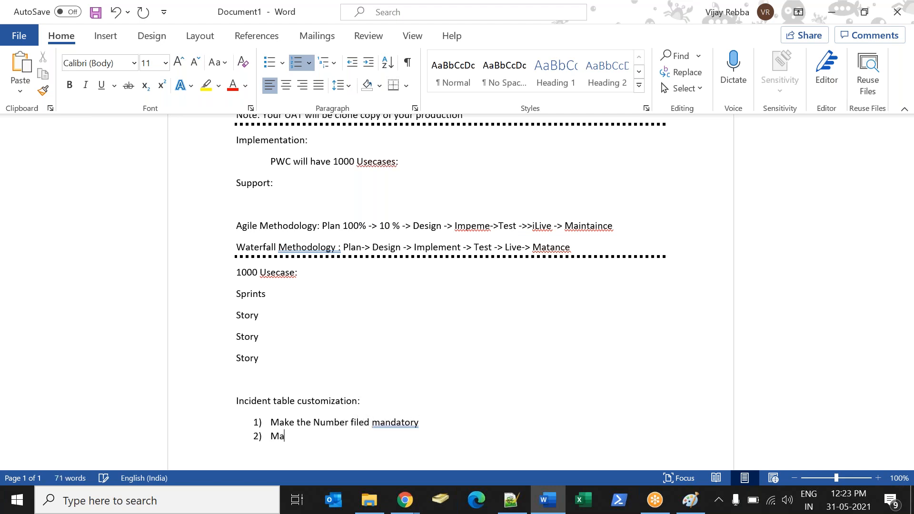
type("the")
type("Number field ")
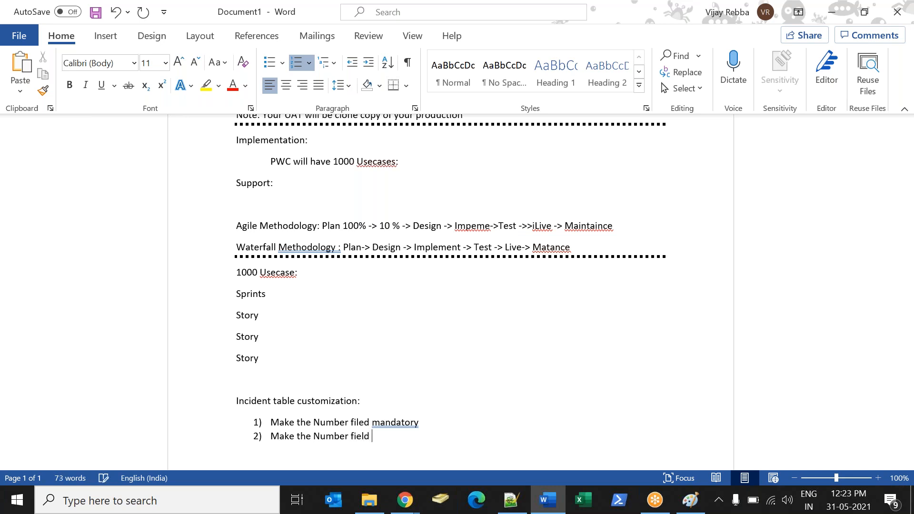
type("Read - Ony")
key("BackSpace")
type("l")
key("Return")
Add the third list item "Inrease the width of short desctip" and end the numbering after it.
type("Inrease the widhth")
key("BackSpace")
key("BackSpace")
key("BackSpace")
key("BackSpace")
type("th of shr")
key("BackSpace")
type("or")
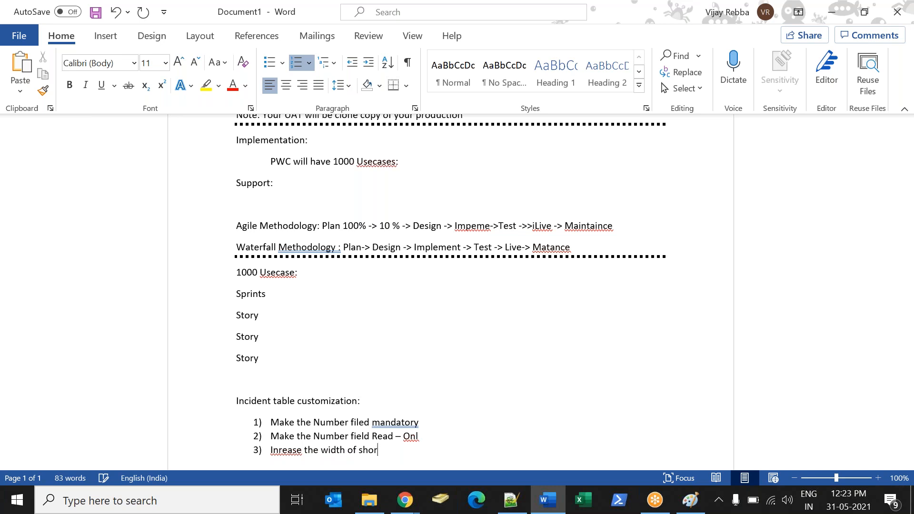
type("t desctipn")
key("BackSpace")
key("BackSpace")
key("Return")
key("BackSpace")
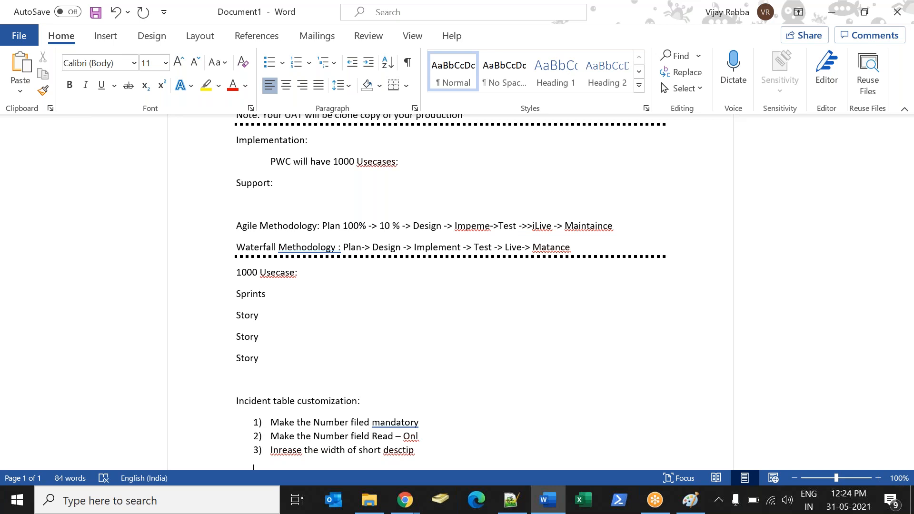
Review the list of three instances at the start of the notes.
left_click(395, 397)
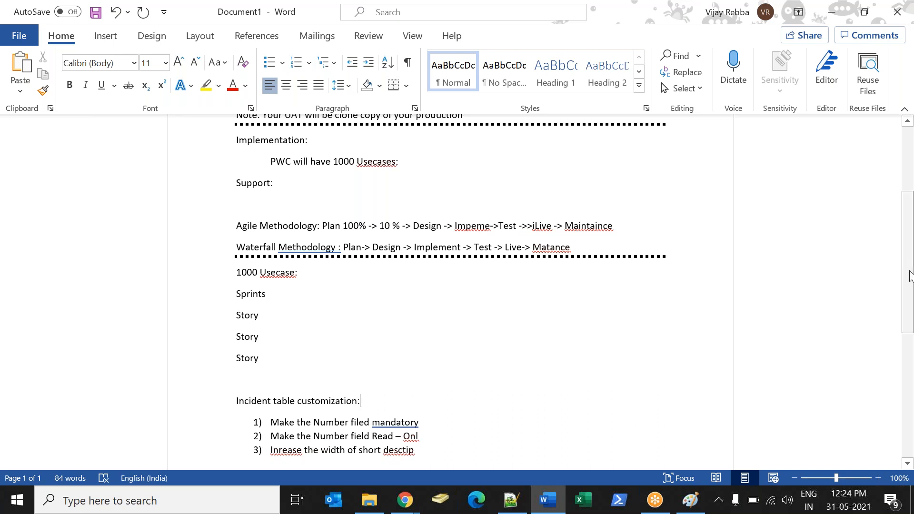
left_click_drag(909, 276, 891, 198)
left_click_drag(273, 227, 314, 254)
left_click(323, 253)
left_click(334, 254)
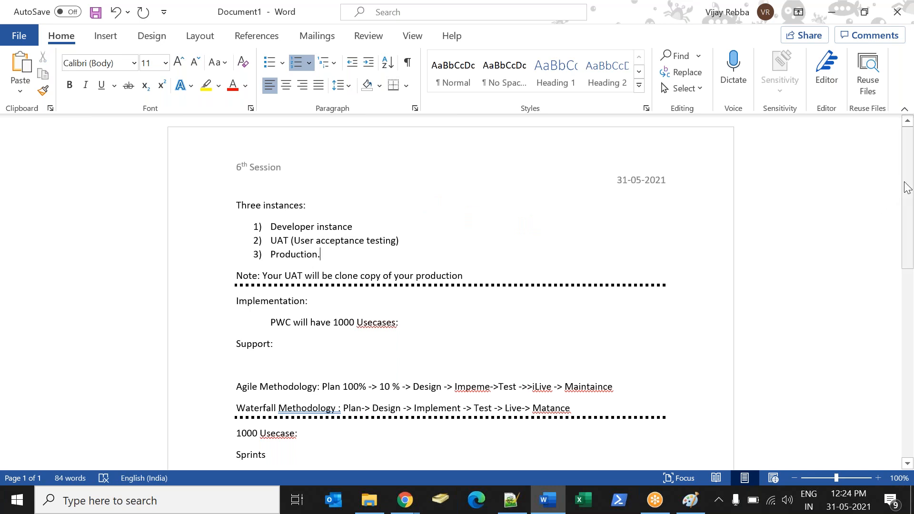
mouse_move(909, 200)
left_mouse_down()
mouse_move(910, 301)
mouse_move(909, 204)
left_mouse_up()
Switch to Chrome's Agile model image and Paint's partner diagram to view them, and return to the Word notes.
key("alt+Tab")
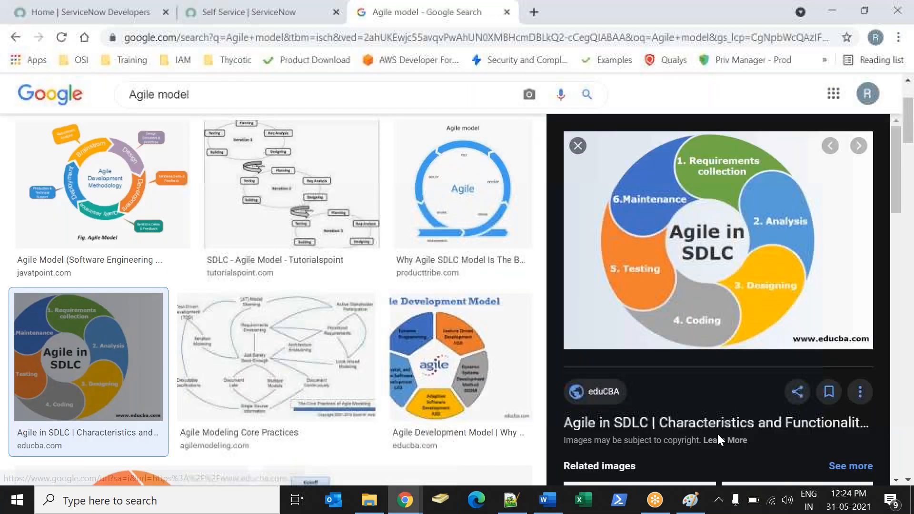
key("alt+Tab")
key("Tab")
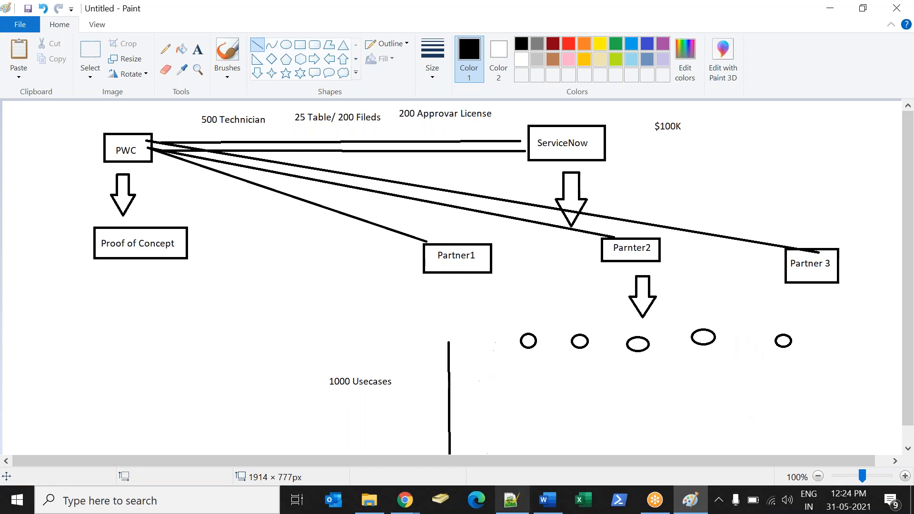
key("alt+Tab")
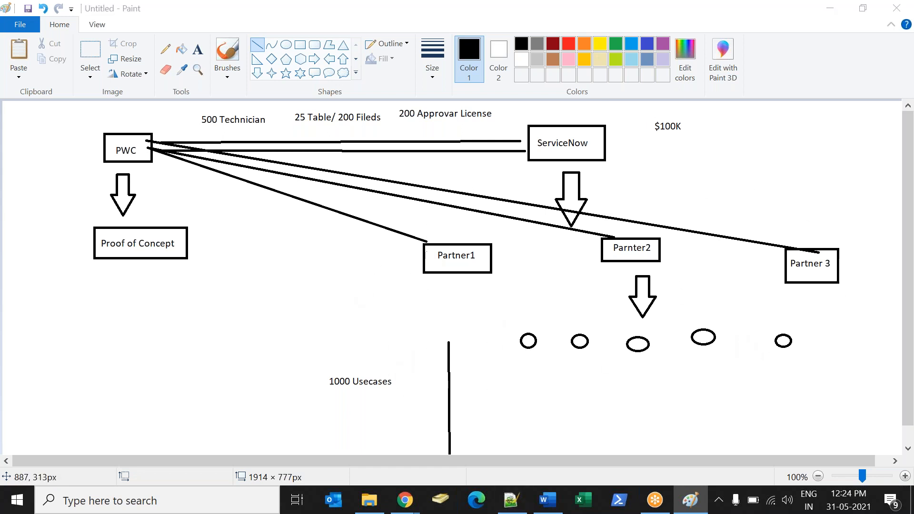
key("alt+Tab")
key("Tab")
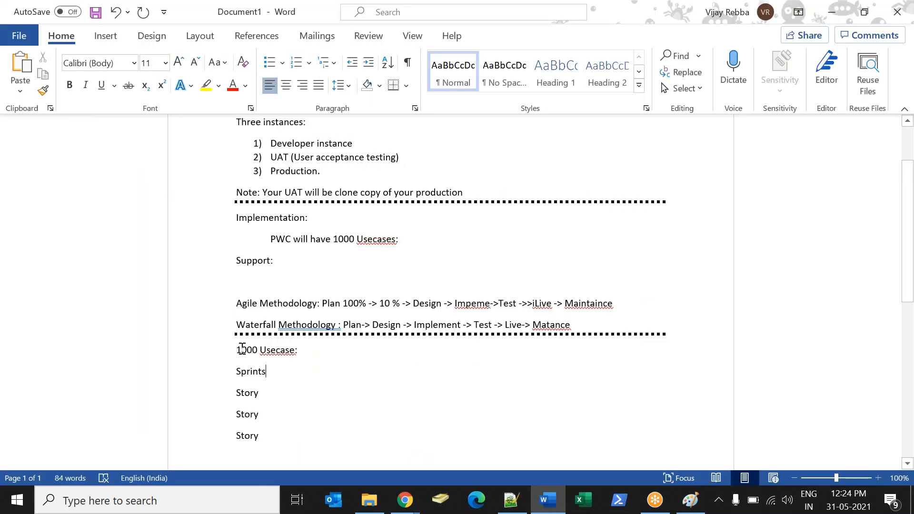
Review the Sprints and Story lines along with the Developer and UAT entries in the instances list.
double_click(246, 367)
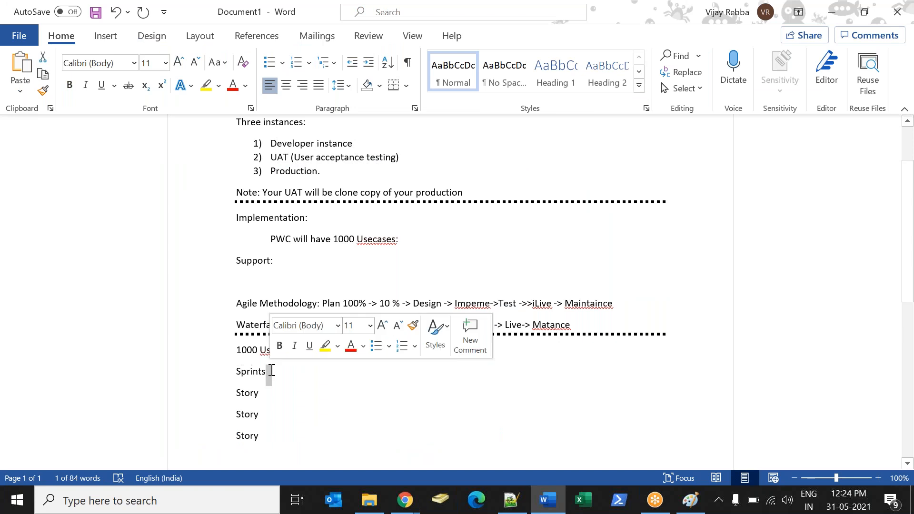
left_click_drag(274, 436, 230, 388)
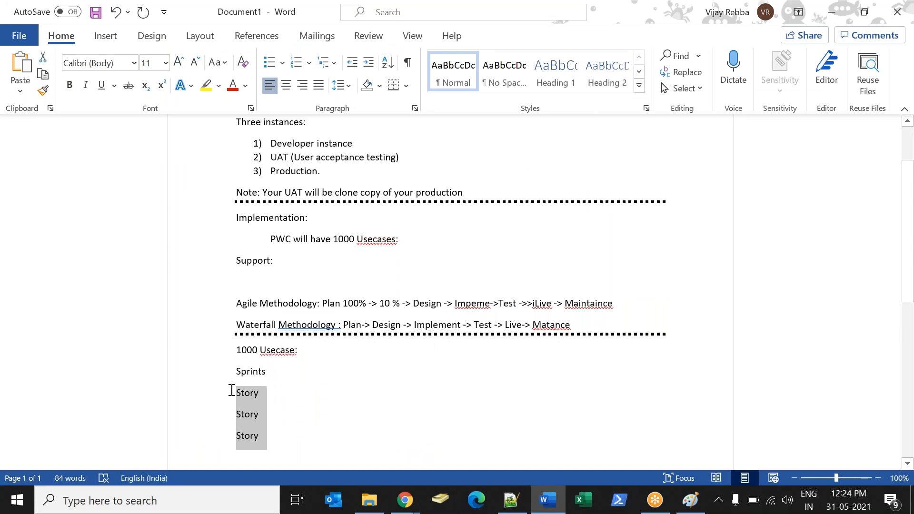
left_click(284, 399)
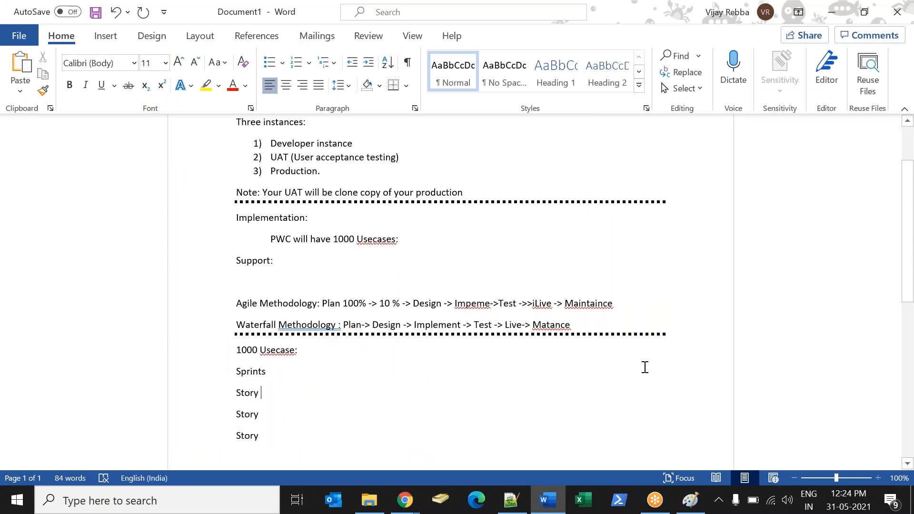
left_click_drag(898, 221, 877, 147)
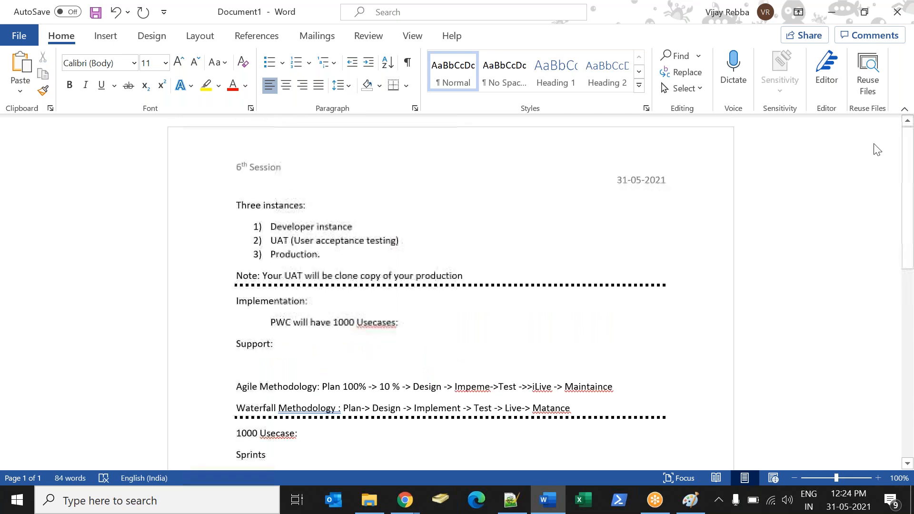
double_click(302, 227)
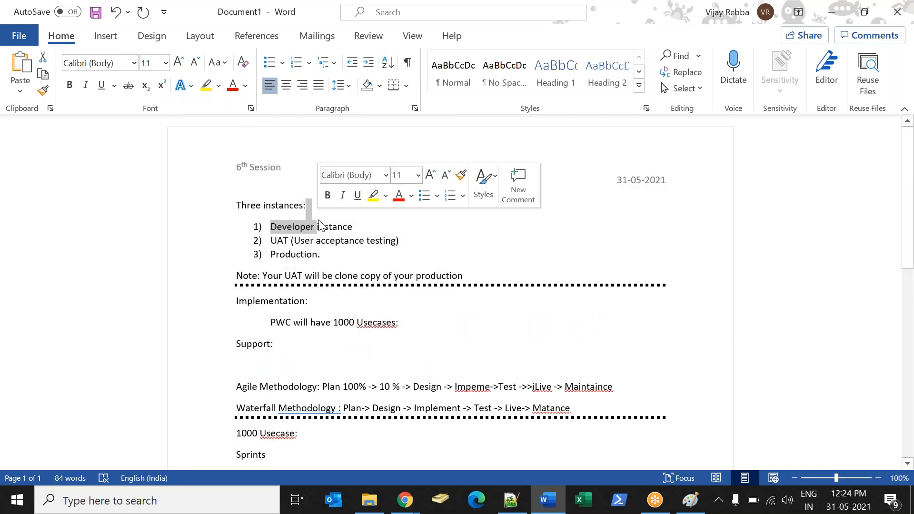
left_click_drag(285, 240, 338, 237)
left_click(292, 244)
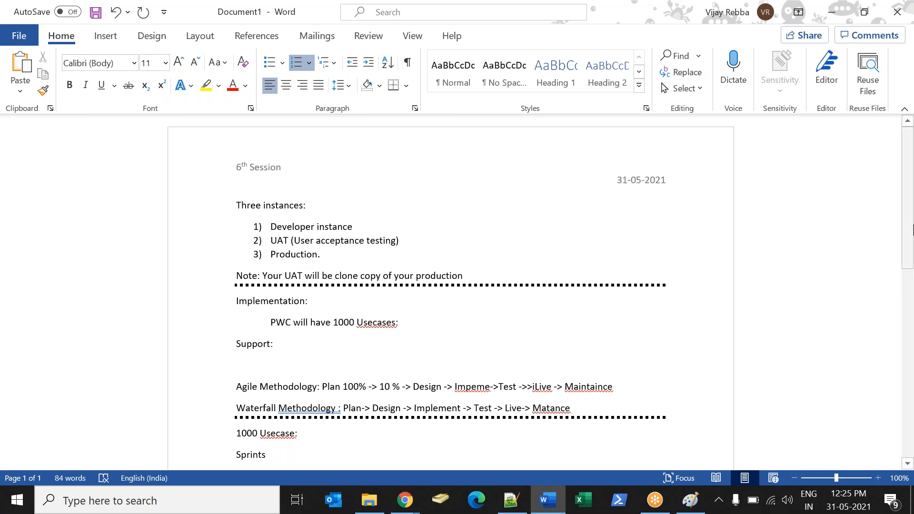
Insert a dotted divider made from a row of asterisks below the incident table customization list.
scroll(909, 215, "down", 10)
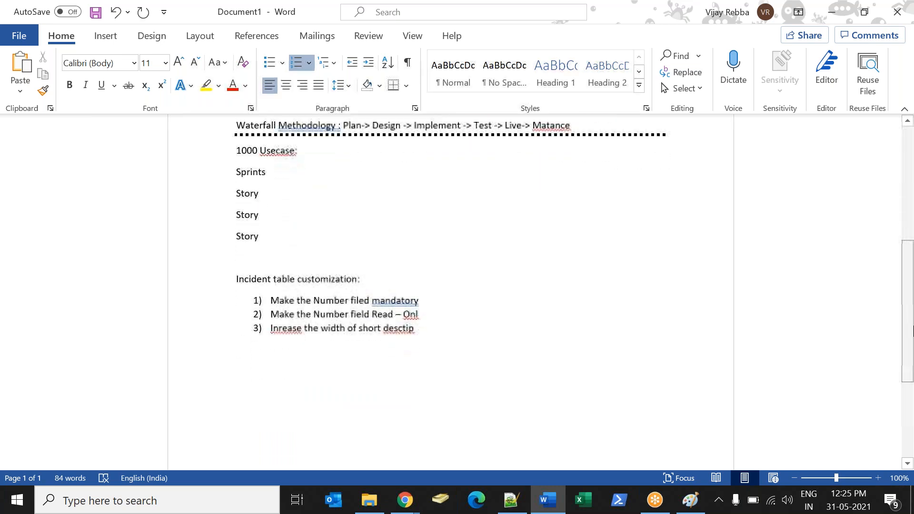
left_click(485, 369)
type("******************************************")
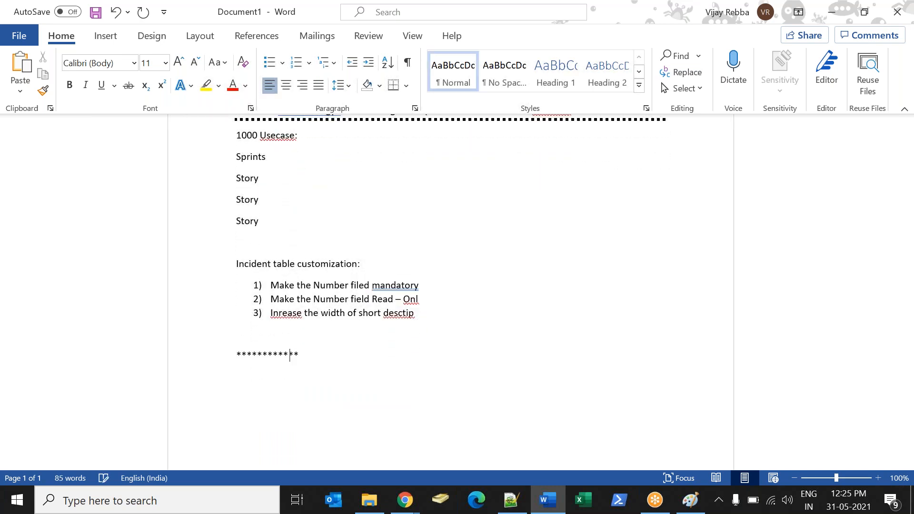
type("*")
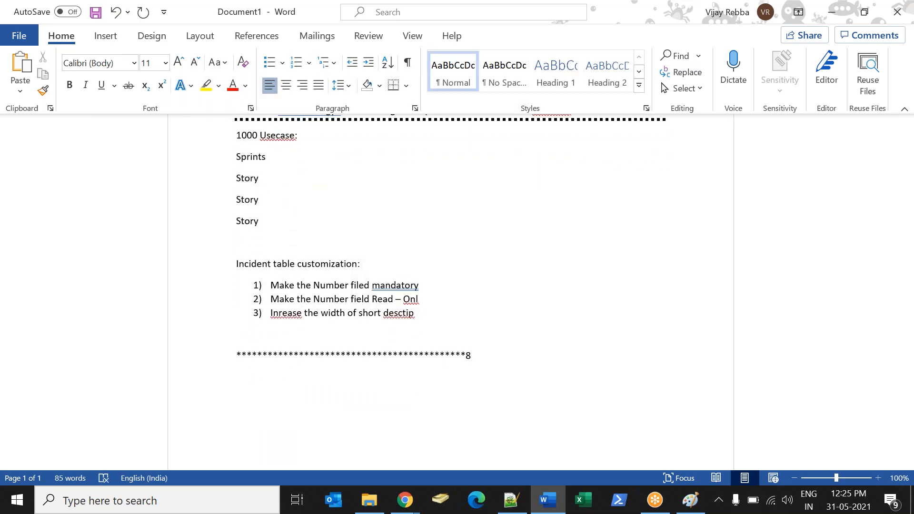
key("Return")
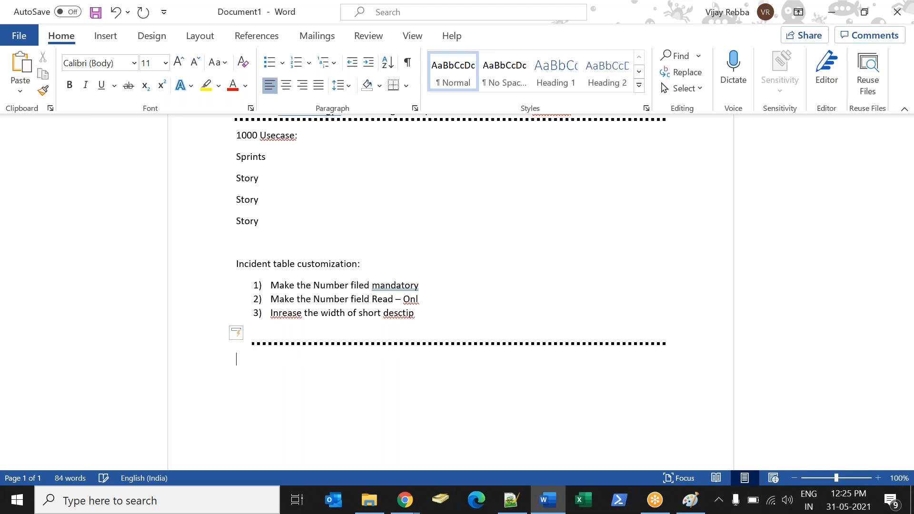
left_click(631, 35)
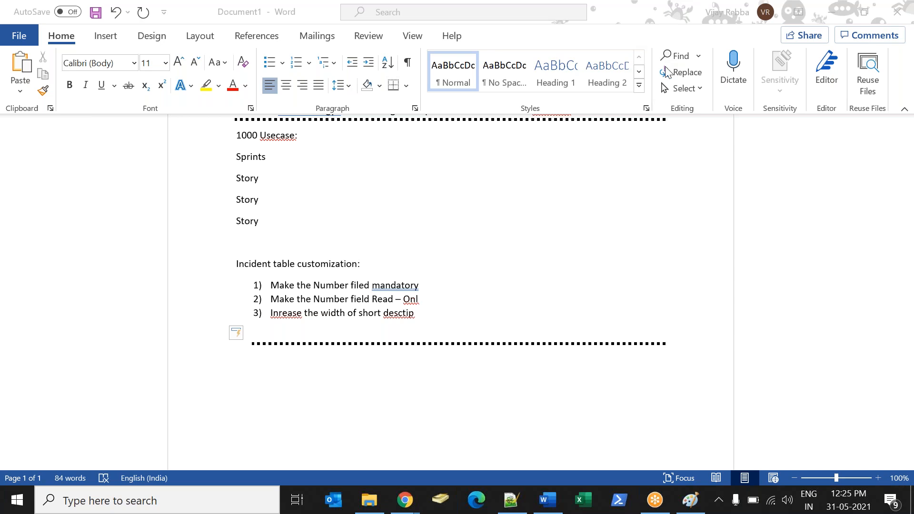
left_click(849, 373)
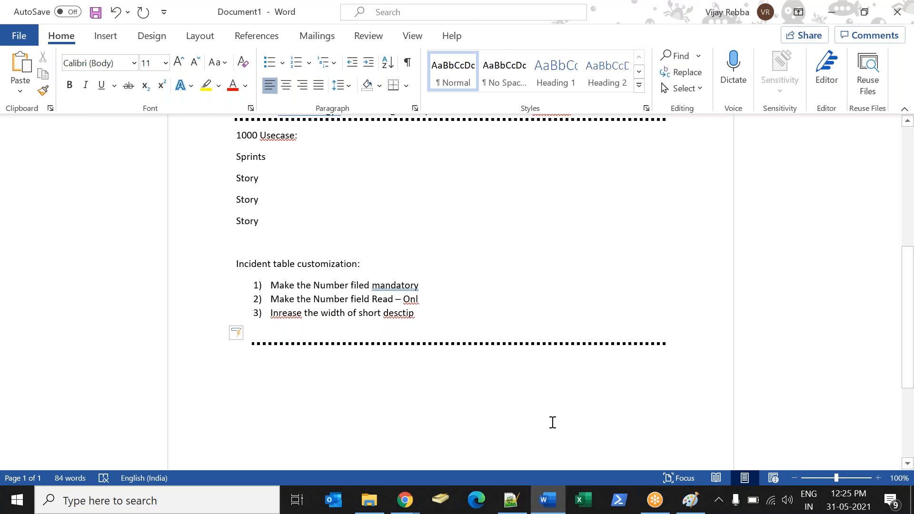
mouse_move(404, 500)
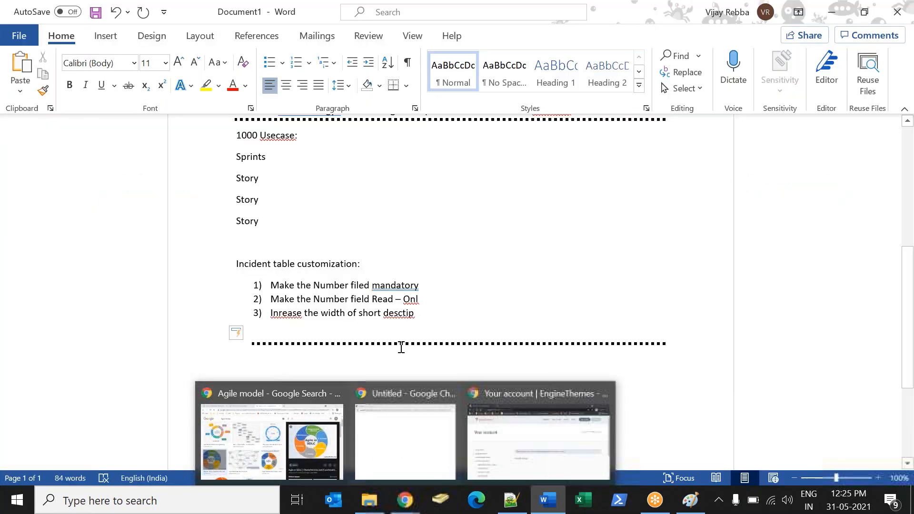
Write "Requirement -> client" on a new line below the last Story line.
left_click(249, 226)
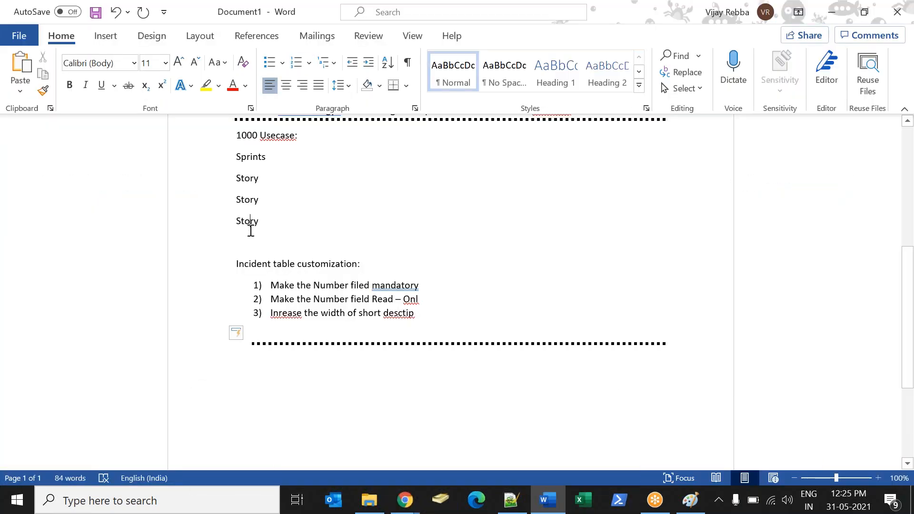
left_click(292, 231)
key("Return")
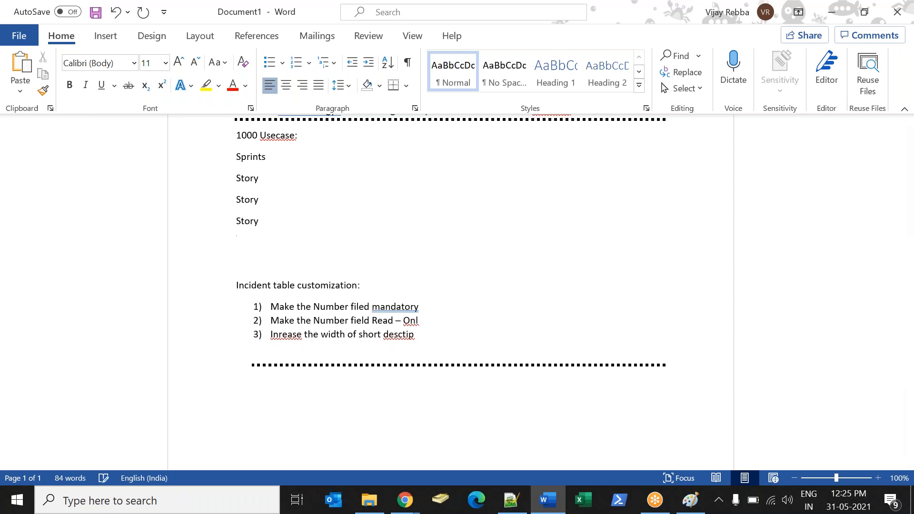
type("Requirement")
type("-> client")
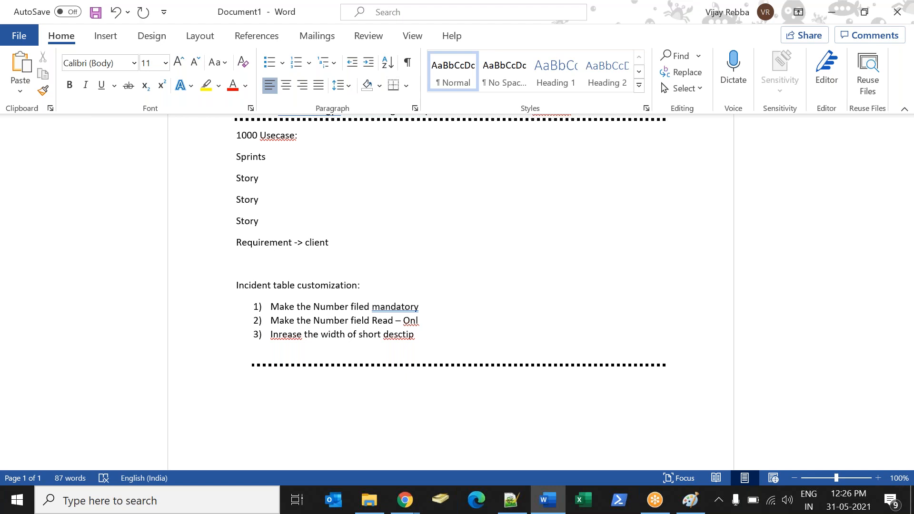
Delete the "Requirement -> client" line and the blank line above the "Incident table customization:" heading.
left_click_drag(237, 243, 332, 244)
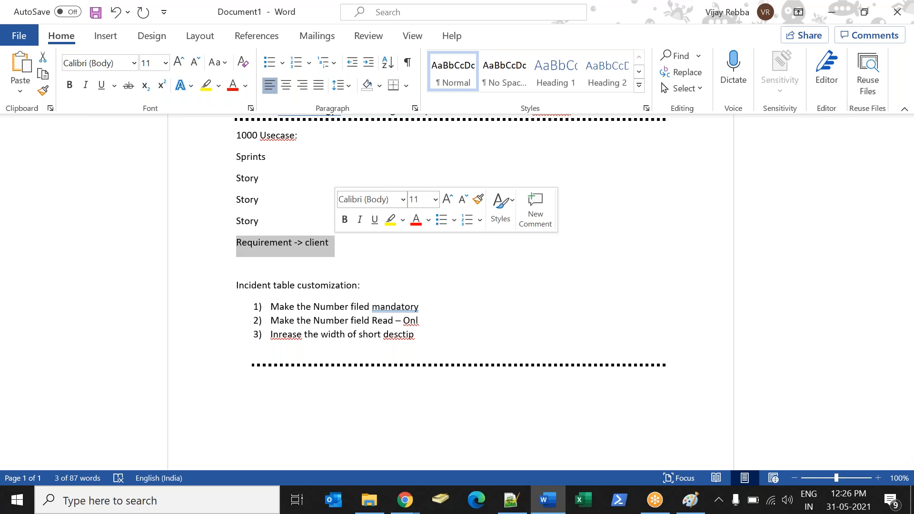
key("ctrl+c")
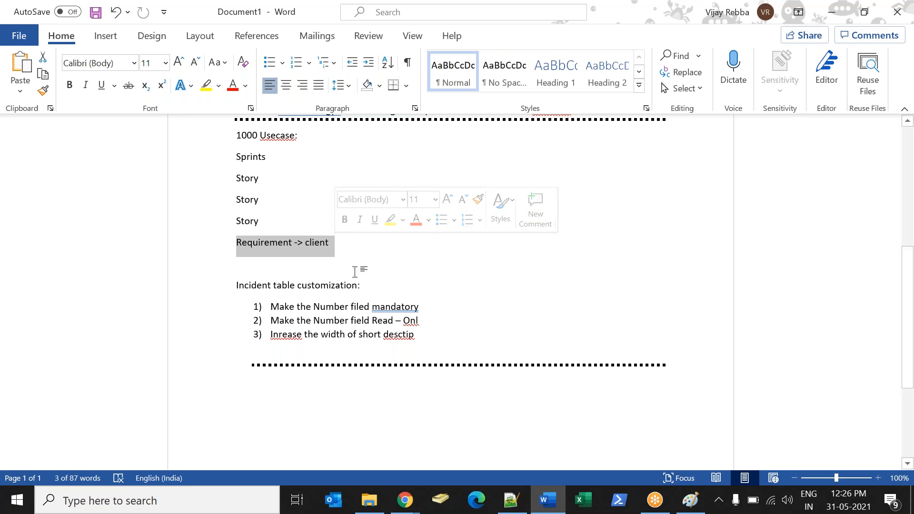
left_click(347, 260)
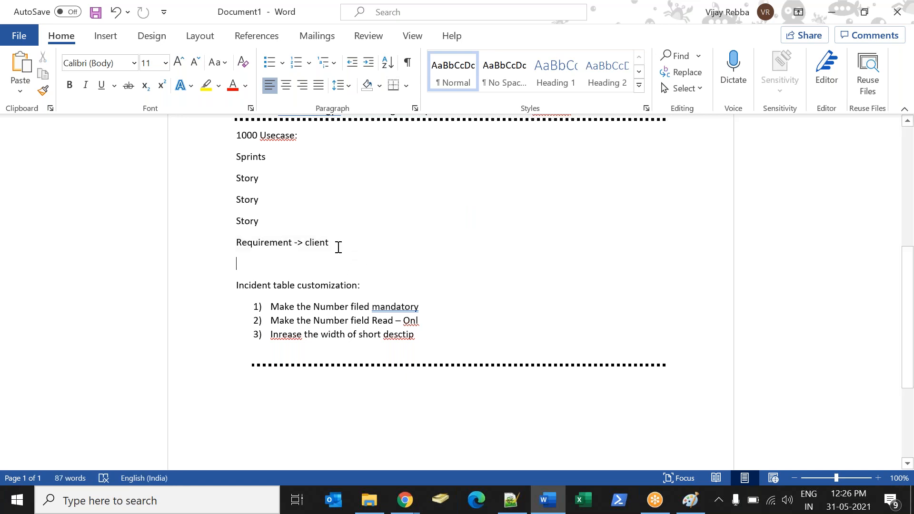
left_click_drag(338, 244, 237, 242)
key("Delete")
key("Down")
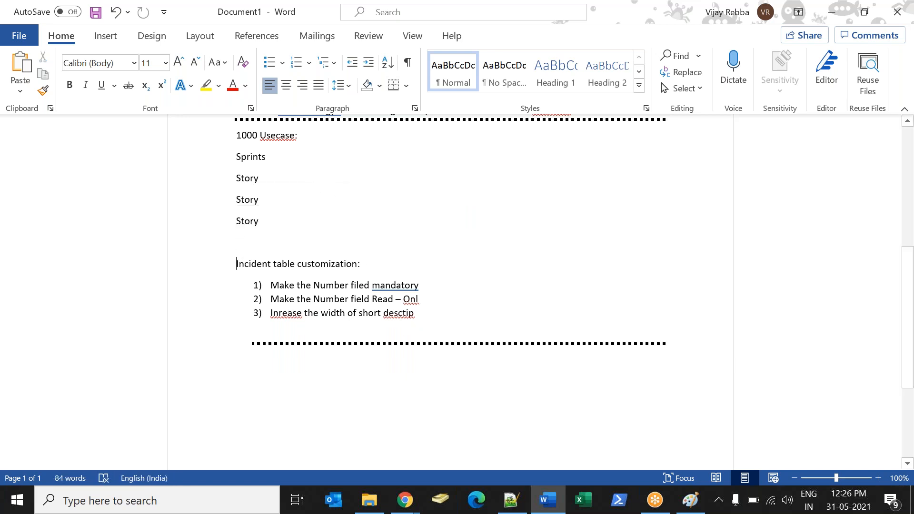
key("BackSpace")
left_click(322, 342)
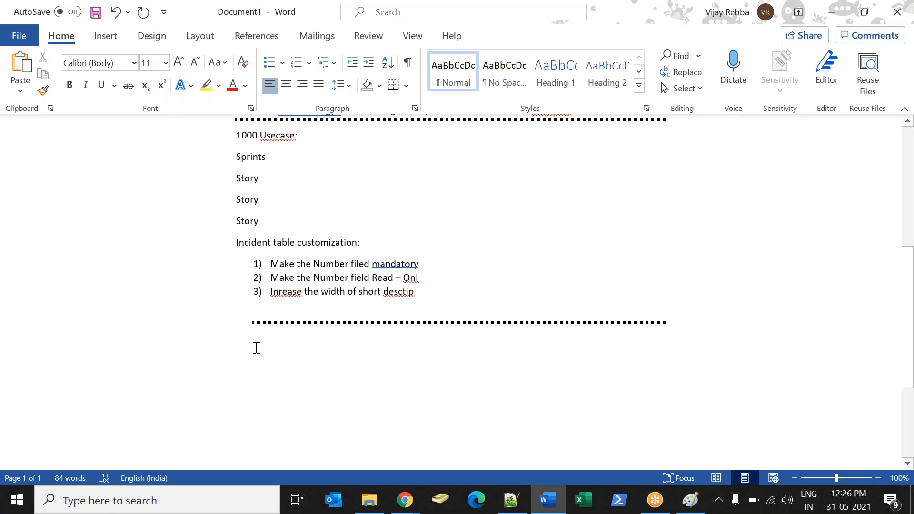
left_click_drag(433, 285, 218, 192)
left_click(466, 314)
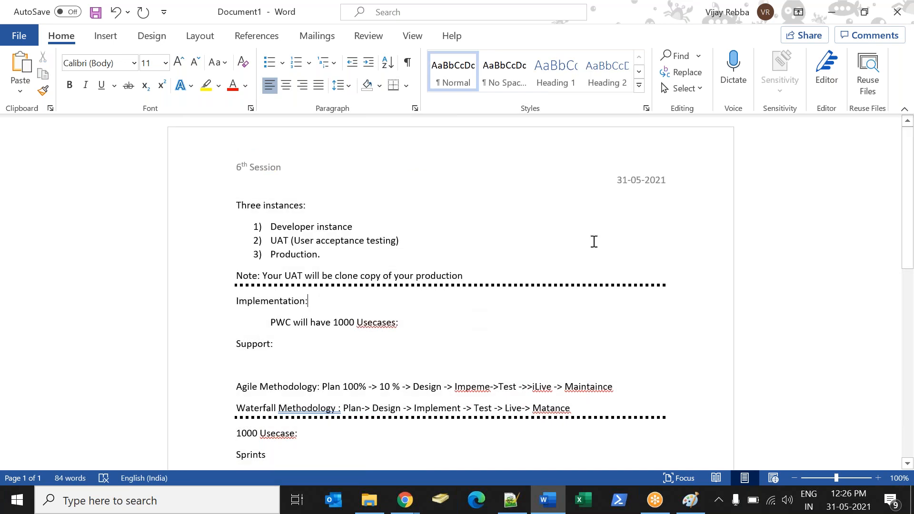
Write a "Support:" heading below the dotted divider that follows the incident table customization list.
left_click_drag(910, 176, 911, 283)
left_click(260, 397)
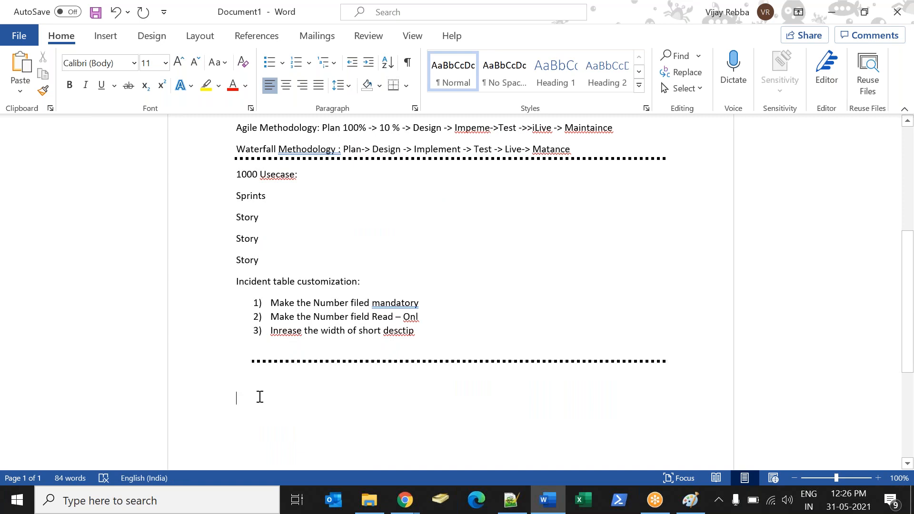
type("S")
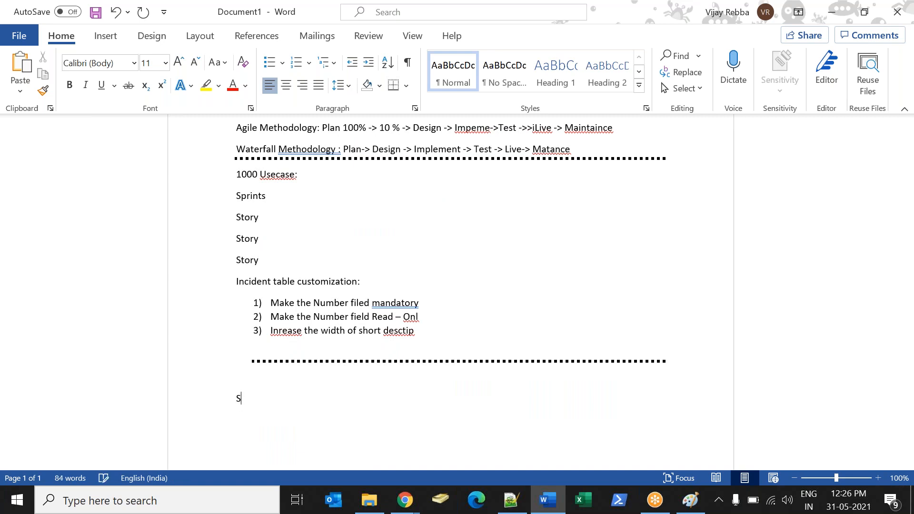
type("upport:")
Switch to Paint to view the diagram linking PWC, ServiceNow and the partners, and return to the Word notes.
key("alt+Tab")
key("alt+Tab")
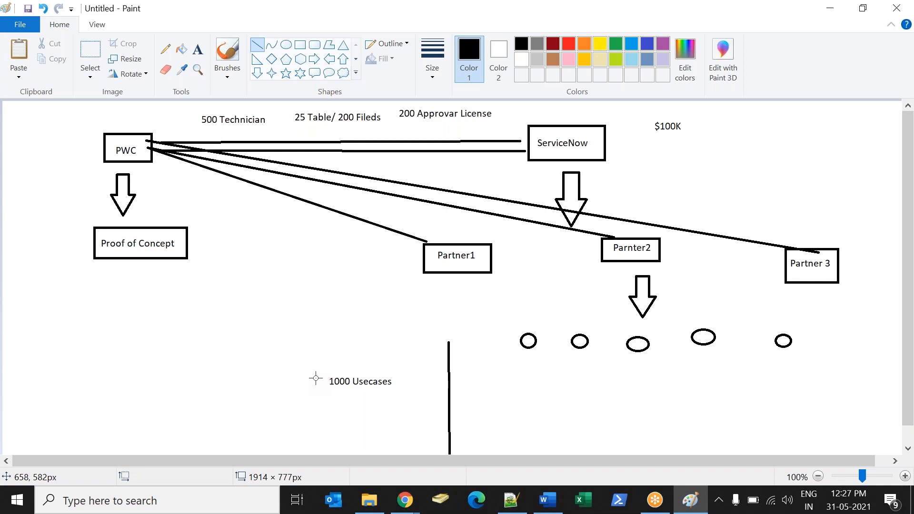
key("alt+Tab")
key("alt+Tab")
key("alt+Tab")
key("alt+Tab")
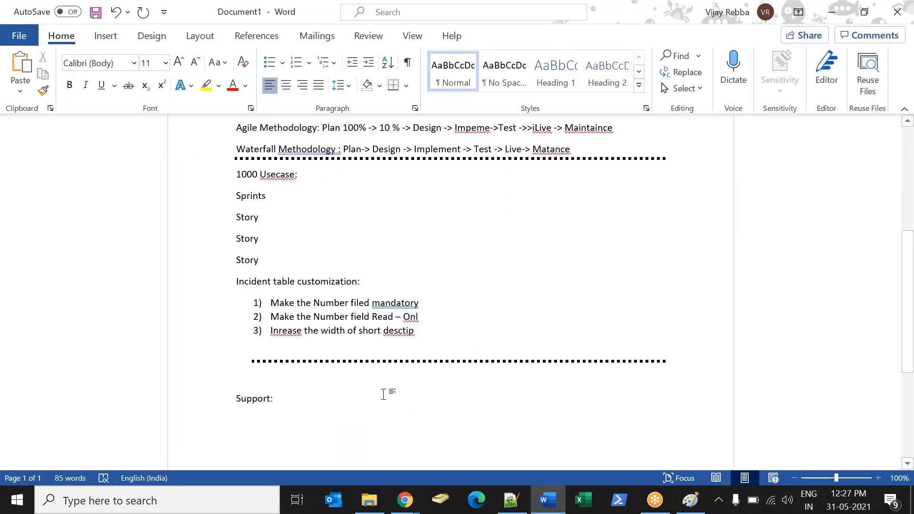
Add a "Recruit:" line below the "Support:" heading and start a new line under it.
key("Return")
type("Recru")
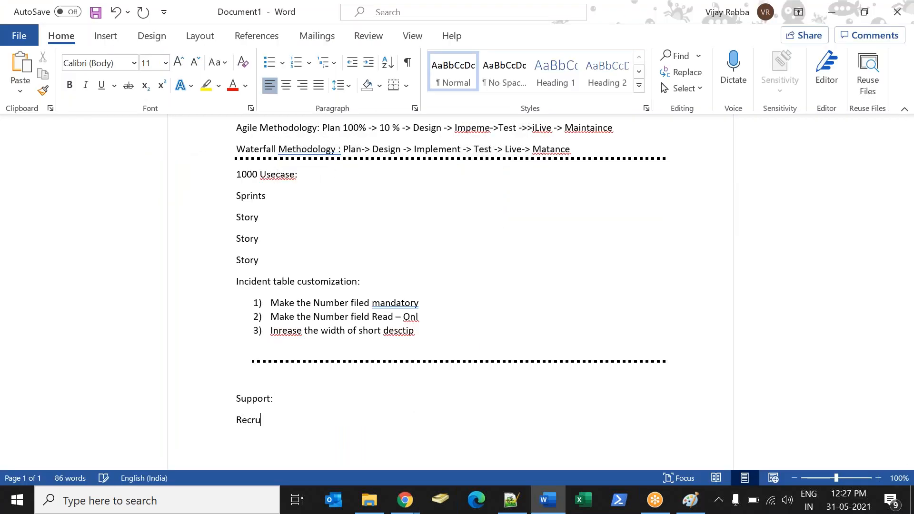
type("it")
key("BackSpace")
type(":")
key("Return")
Write "15 team use this silution:" below the "Recruit:" line and add empty lines after it.
type("15 team use this silu")
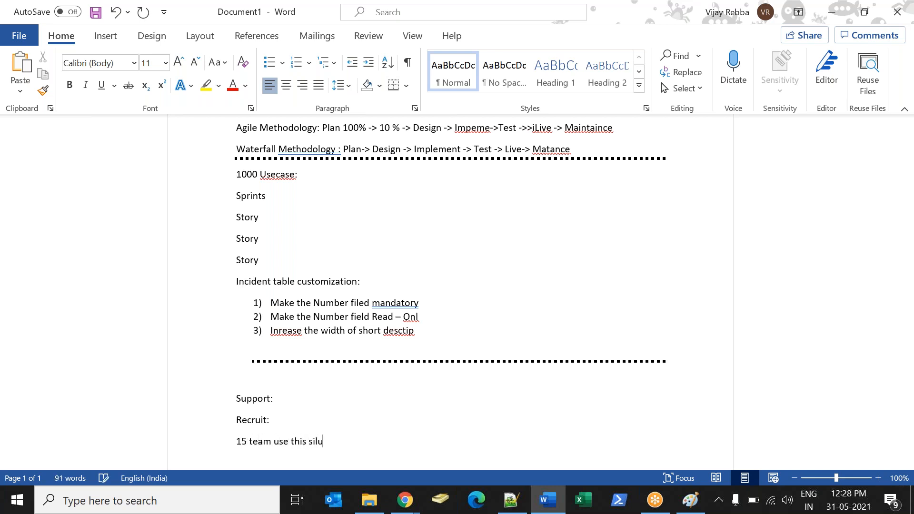
type("tion:")
key("Return")
key("Return")
key("Return")
key("Return")
key("Return")
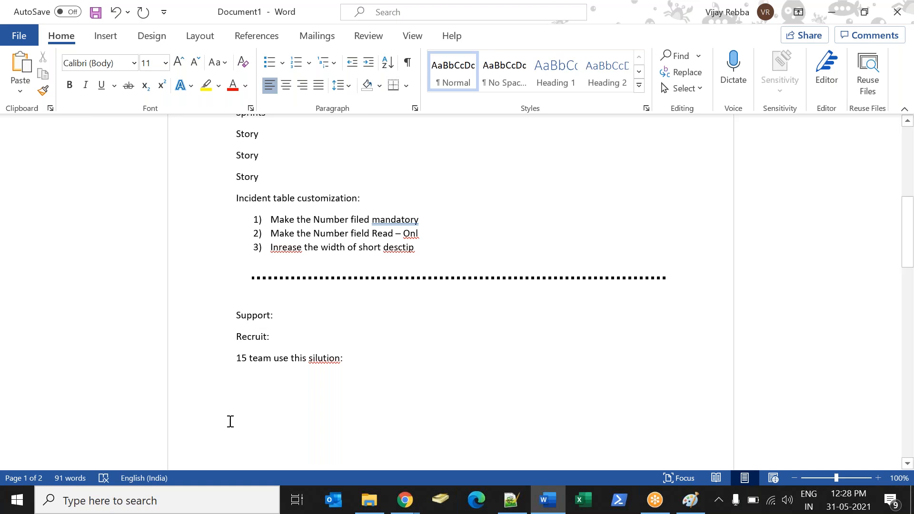
Complete the "Recruit:" line with "ServiceNow Team (5 People)".
left_click_drag(279, 335, 246, 334)
left_click(298, 336)
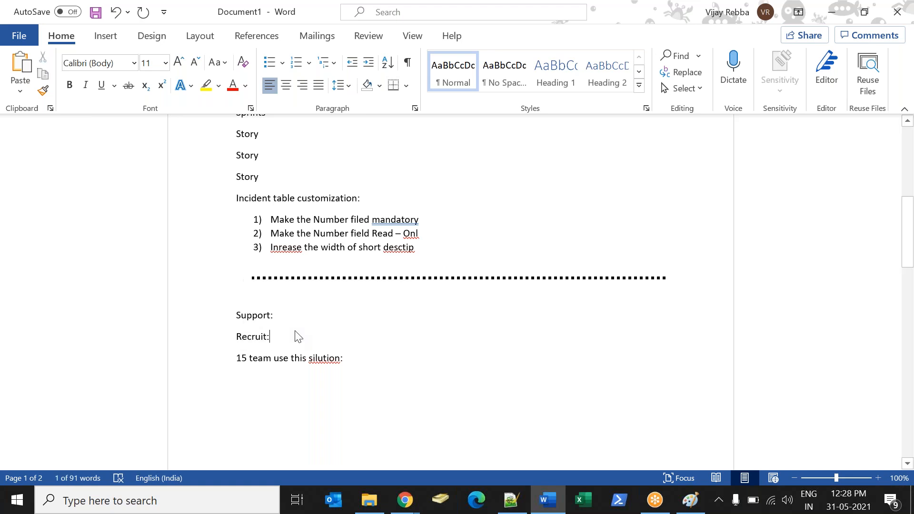
type("ServiceNow Team")
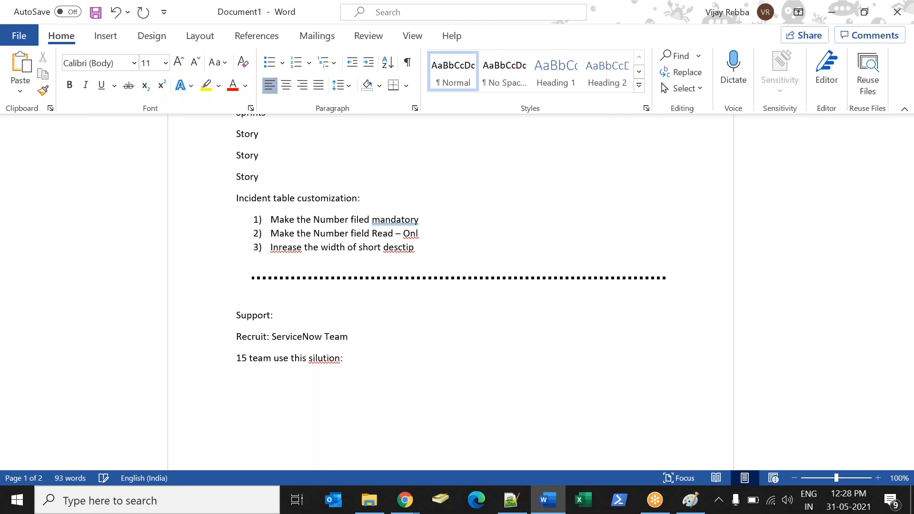
key("Right")
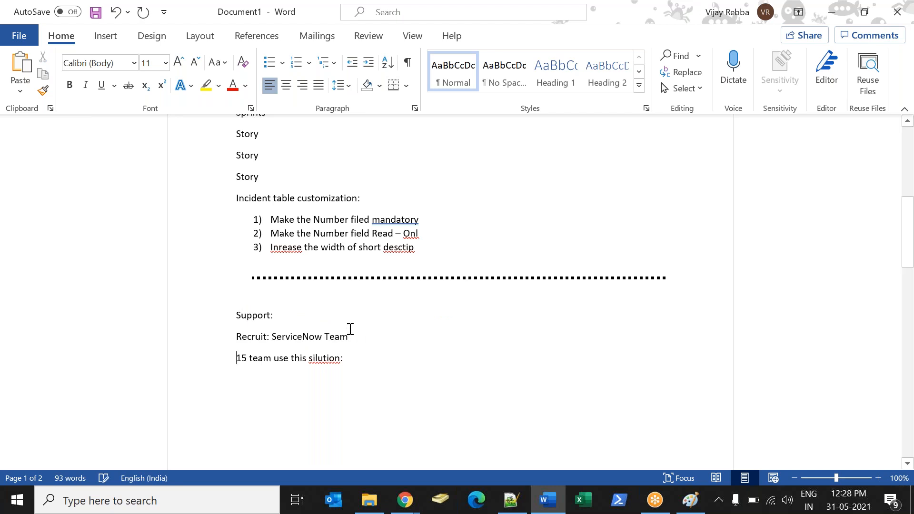
key("Left")
type("(5 People)")
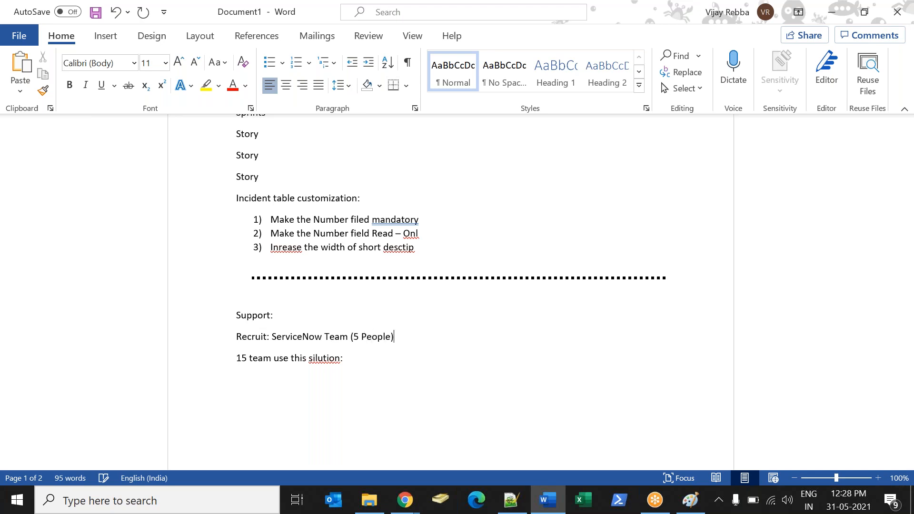
Write "SDLC: Software development life cycle" on the line below the "15 team" entry.
left_click_drag(237, 360, 266, 362)
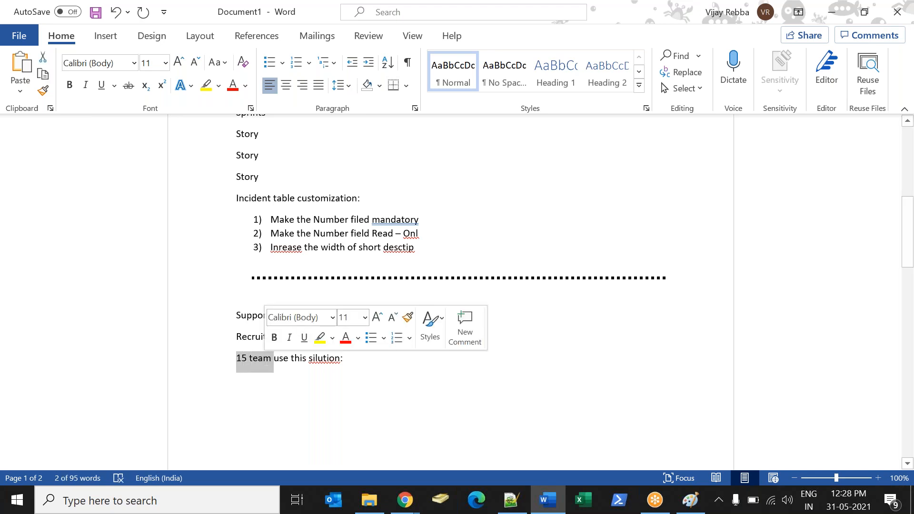
left_click(370, 357)
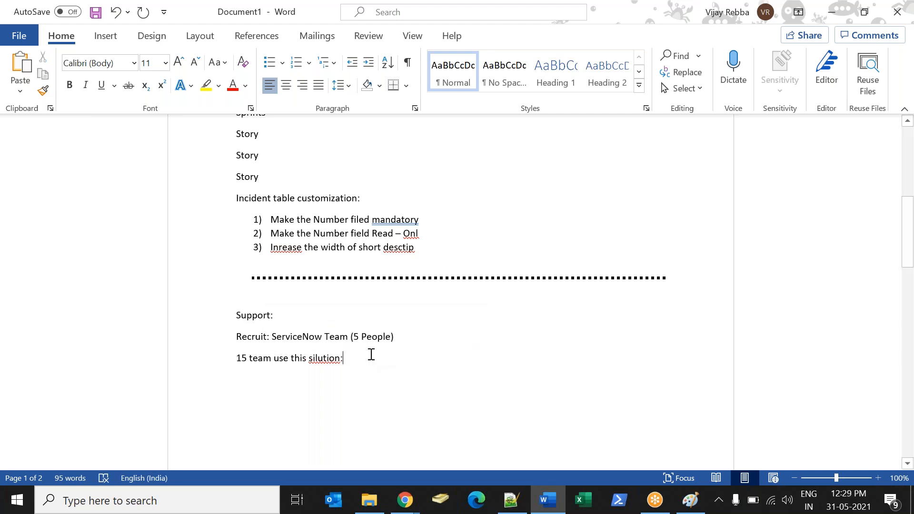
type("SDLC")
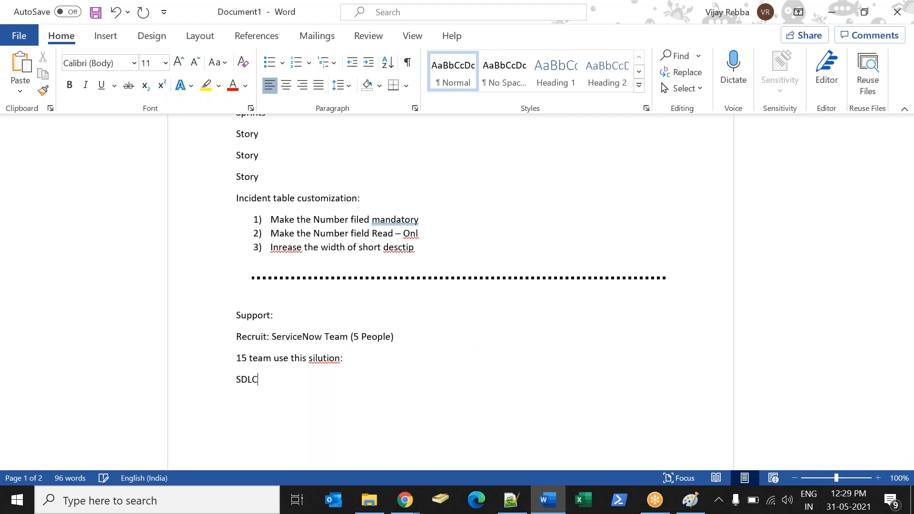
type(": Software developement lif")
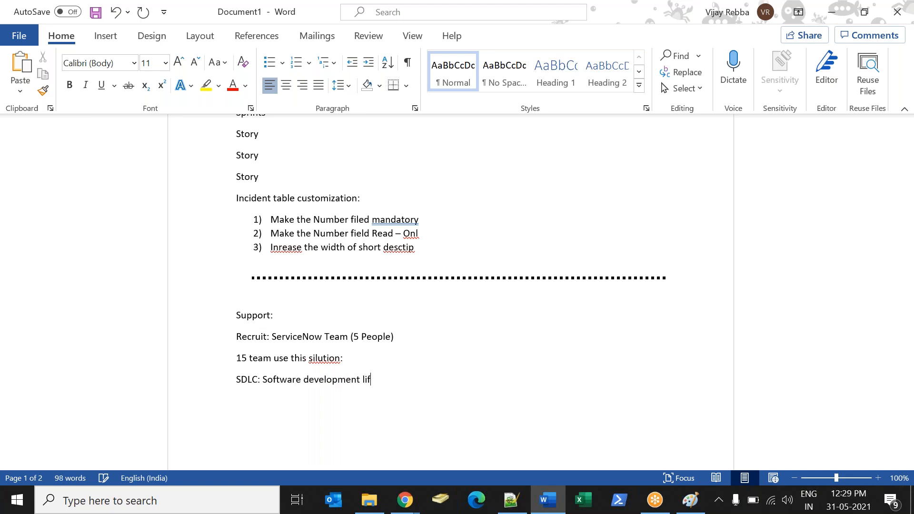
type("e cycle")
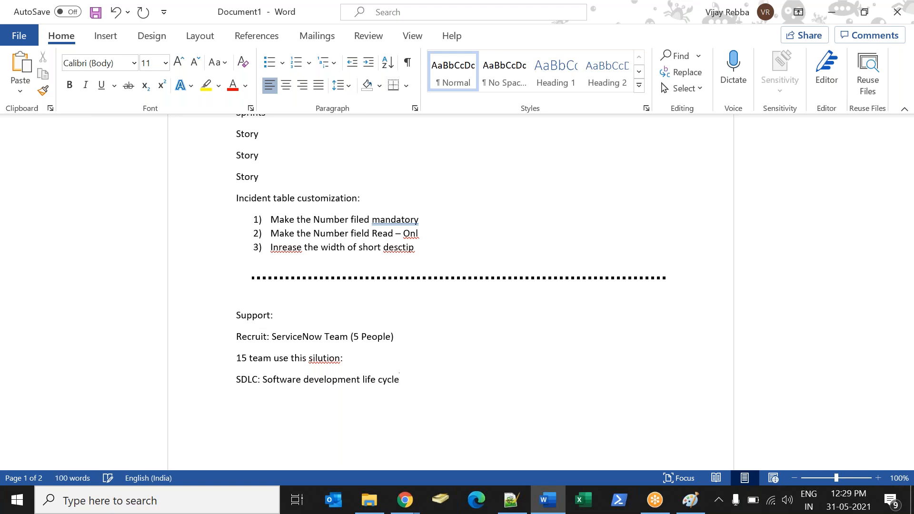
Switch to Chrome, search Google Images for "sdlc models" and preview the melsatar.blog life cycle diagram.
key("alt+Tab")
left_click_drag(279, 95, 36, 65)
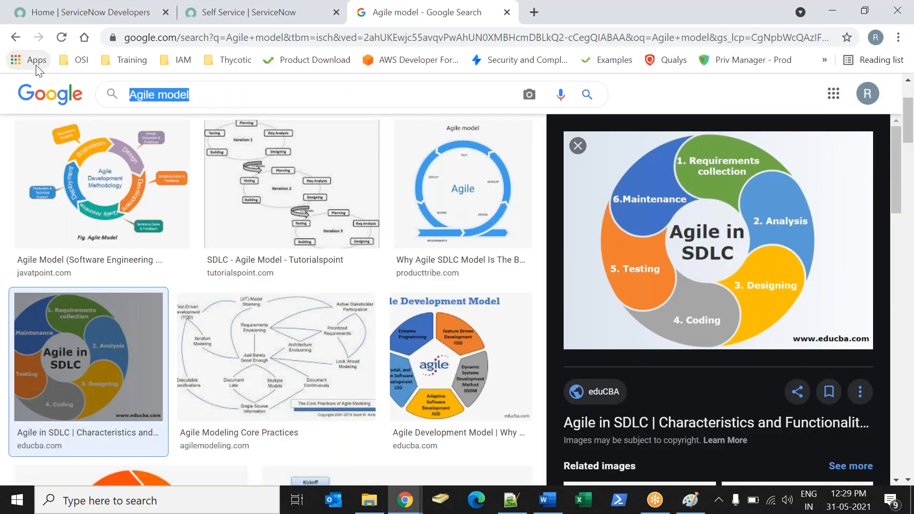
type("SDLC ")
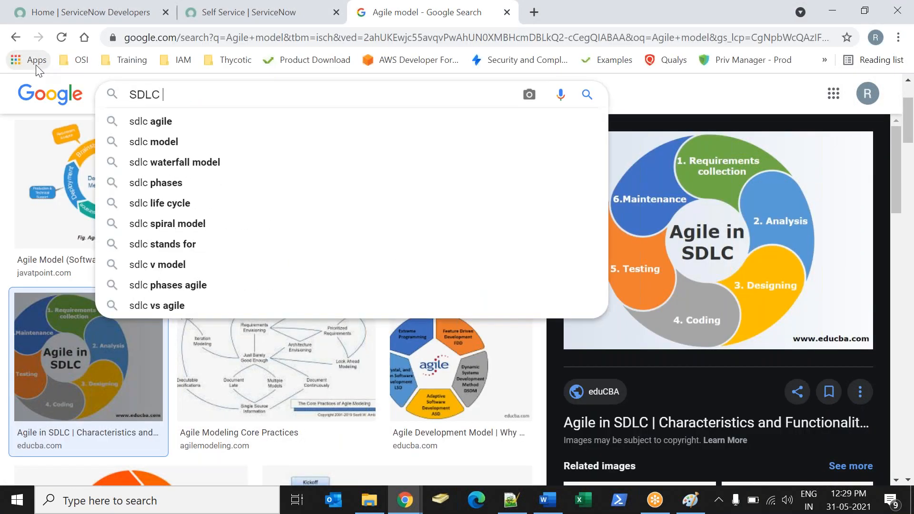
type("mo")
key("Down")
key("Return")
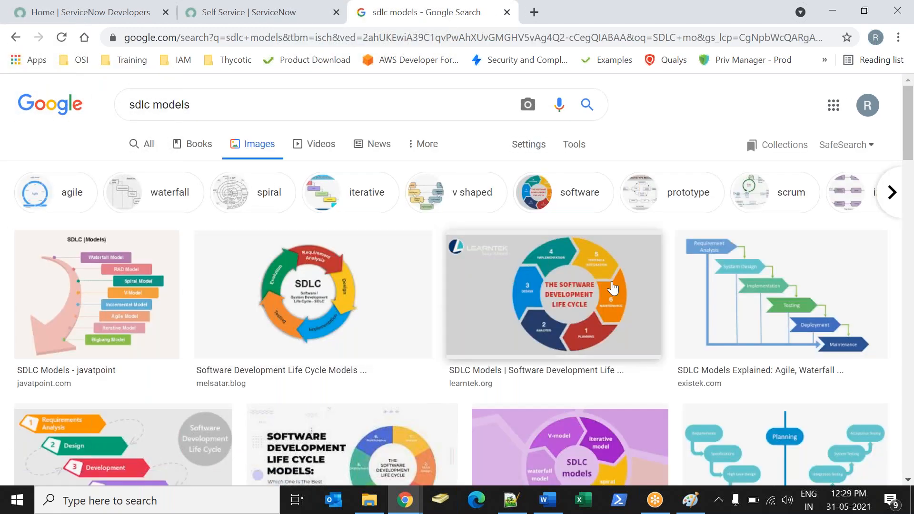
left_click(352, 288)
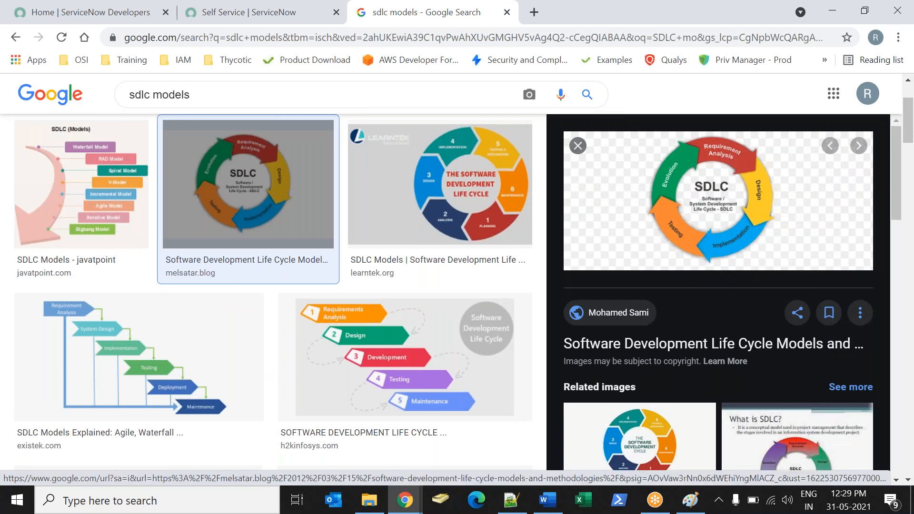
Back in Word, begin a process line below the SDLC definition with "ServiceDesk -> SDLC -> Approval ->Approved ->".
key("alt+Tab")
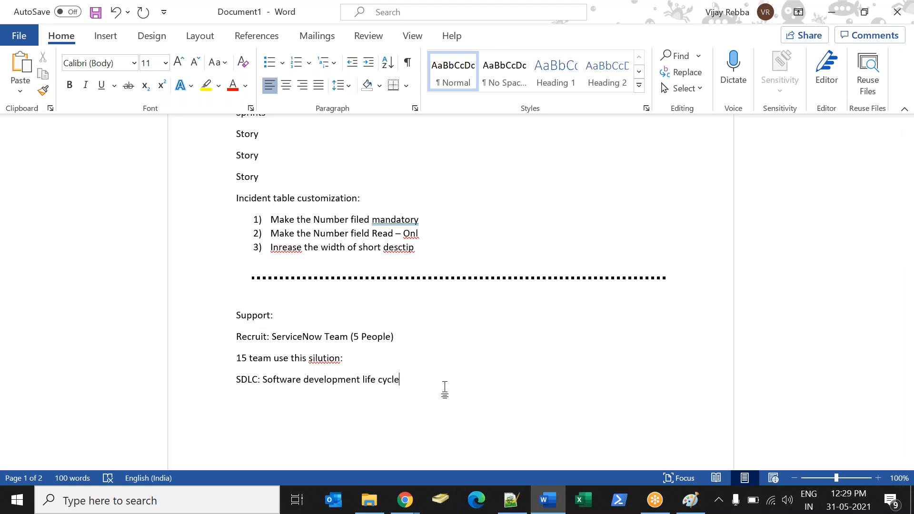
key("Return")
type("ServiceDesk -> SDLC -")
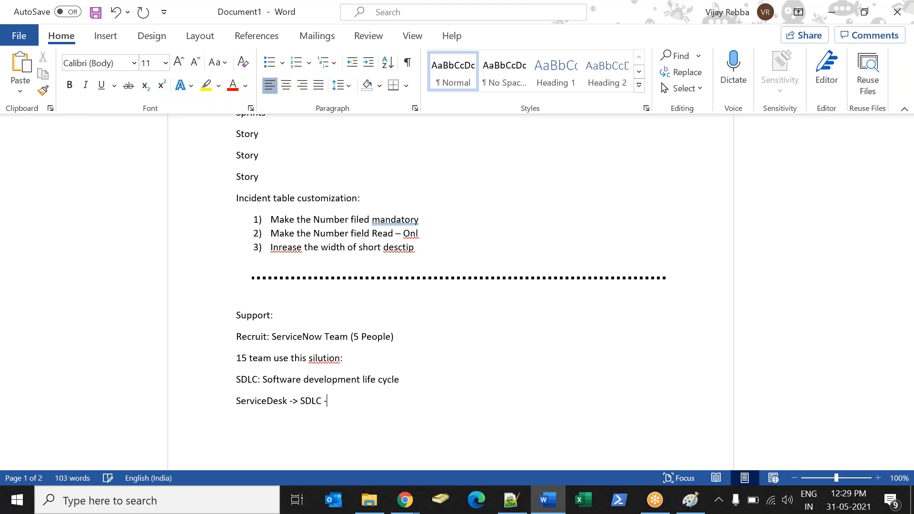
type("> APproval ->Approved -")
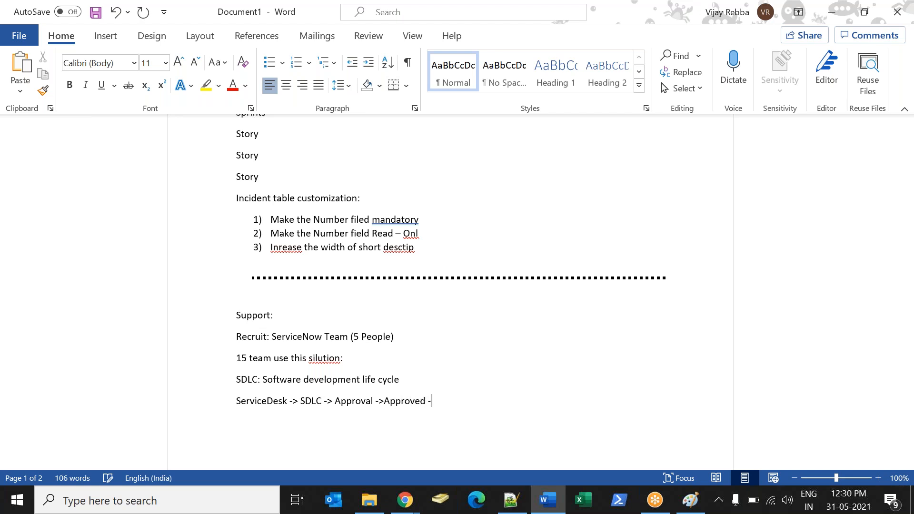
type("> ")
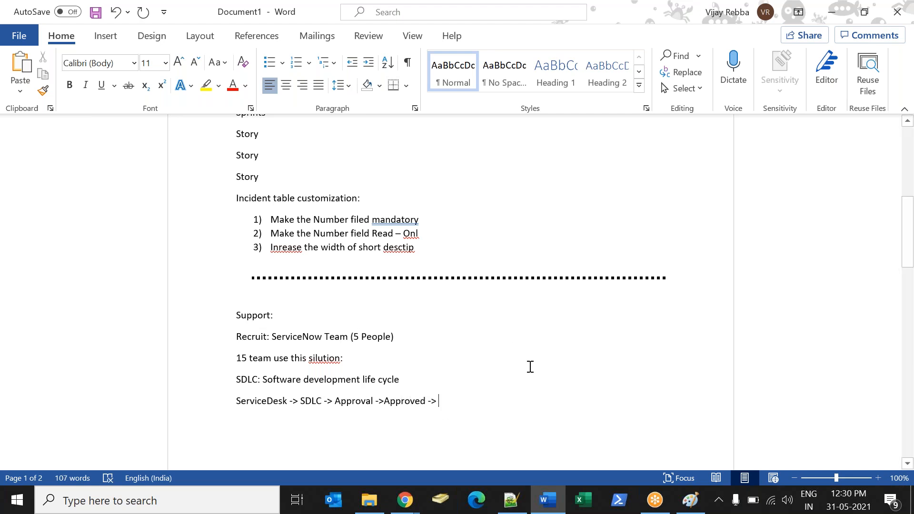
type("Req")
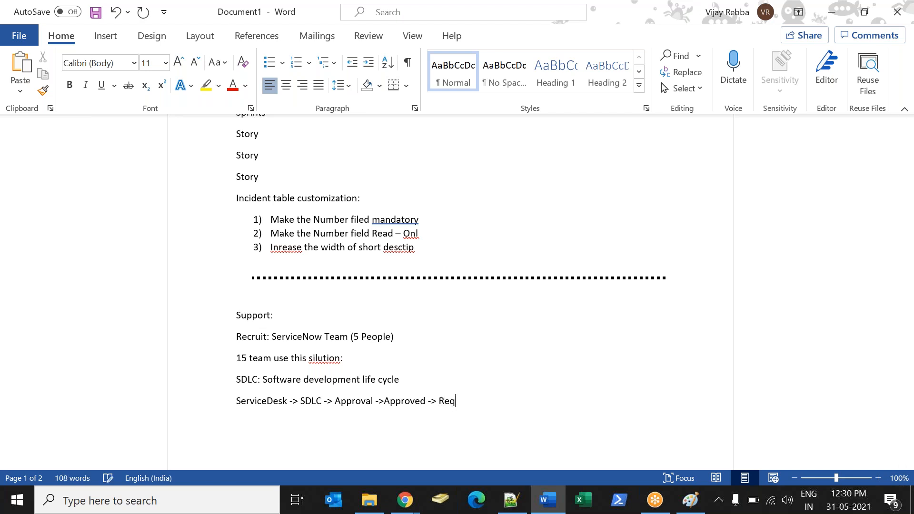
type(". -> develop -> test -> live ->")
Extend the ServiceDesk process line with "Req. -> develop -> test -> live -> Maintaince".
key("BackSpace")
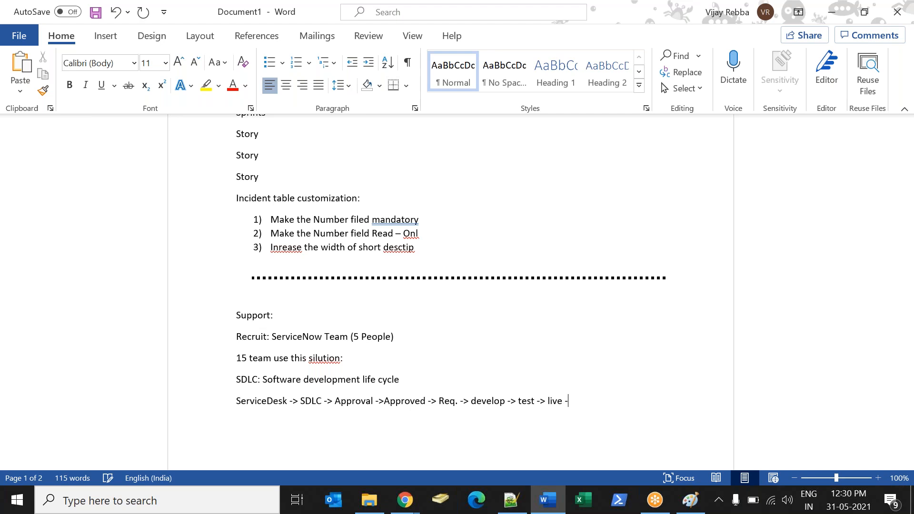
type("> Maina")
key("BackSpace")
type("ta")
key("BackSpace")
key("BackSpace")
key("BackSpace")
type("ince")
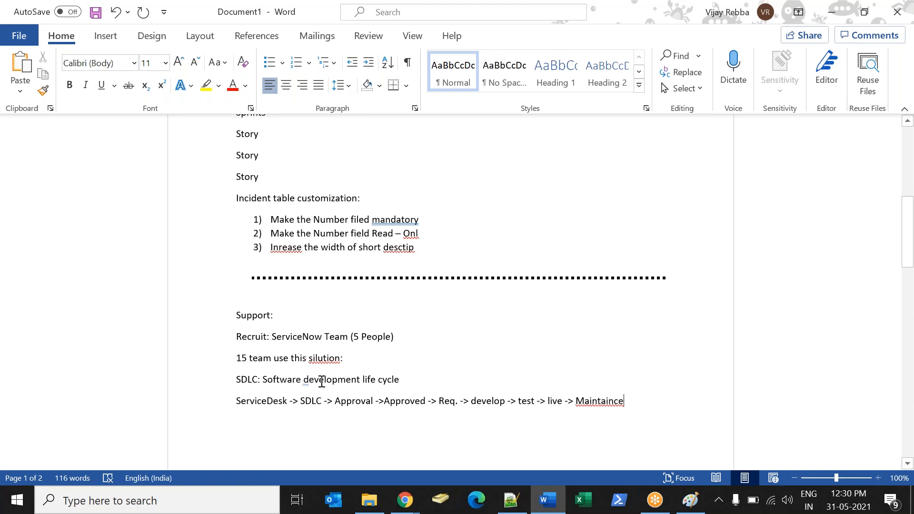
Correct the misspelled last word of the ServiceDesk line to "Maintenance" and accept the suggested closing full stop.
right_click(609, 400)
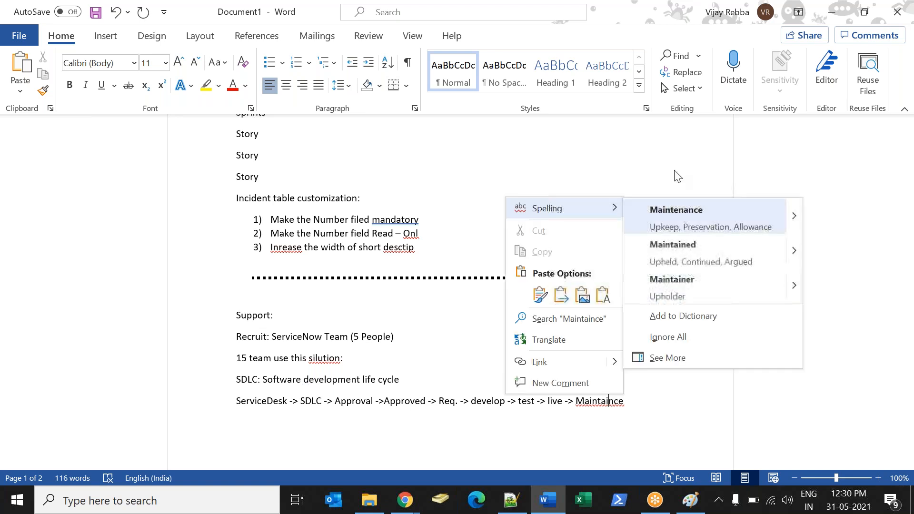
left_click(663, 215)
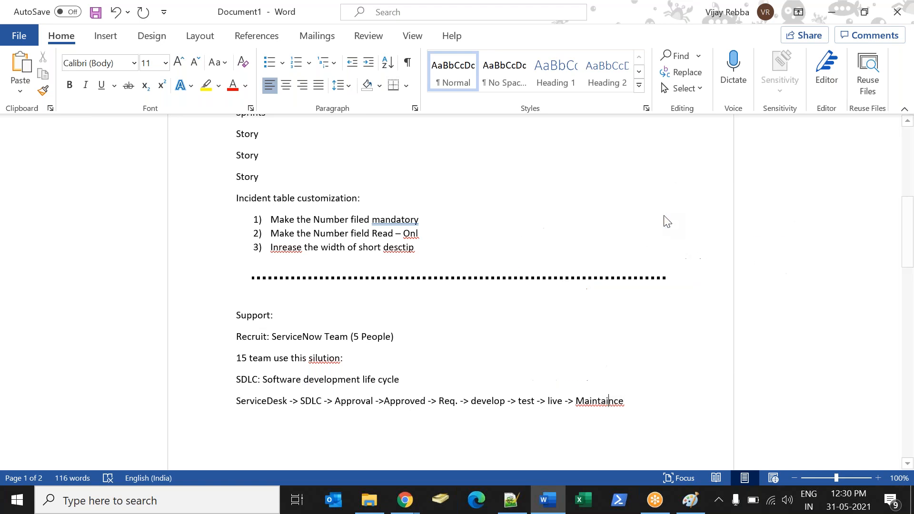
right_click(622, 402)
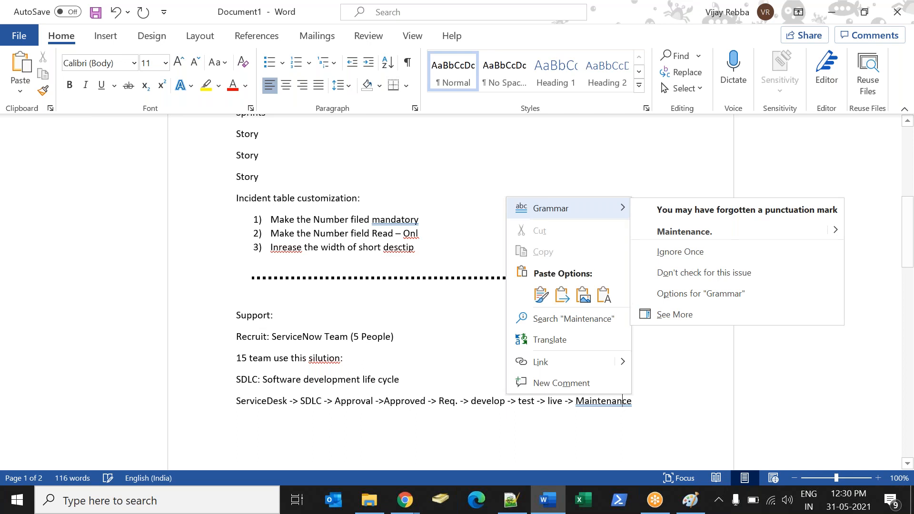
left_click(684, 233)
Insert a dotted divider made from a row of asterisks below the ServiceDesk process line.
key("Return")
left_click_drag(906, 266, 908, 286)
key("Return")
type("***********************************************************************")
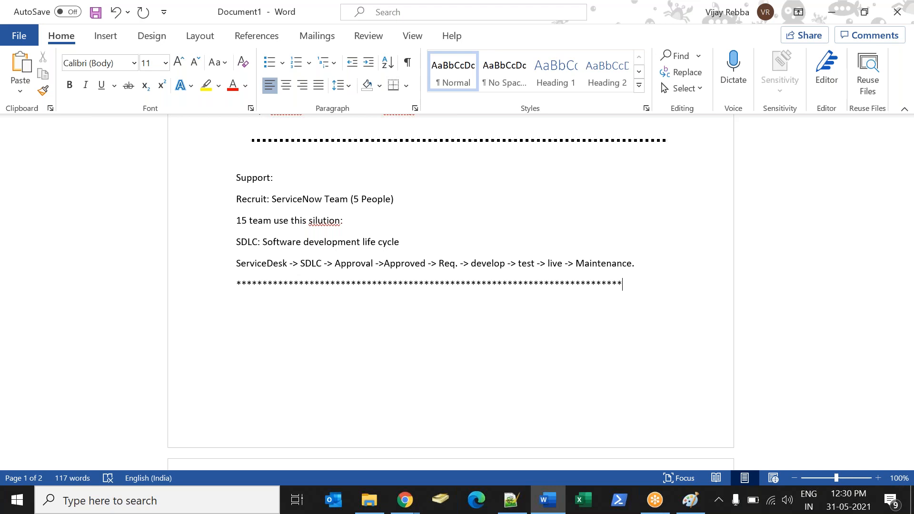
key("Return")
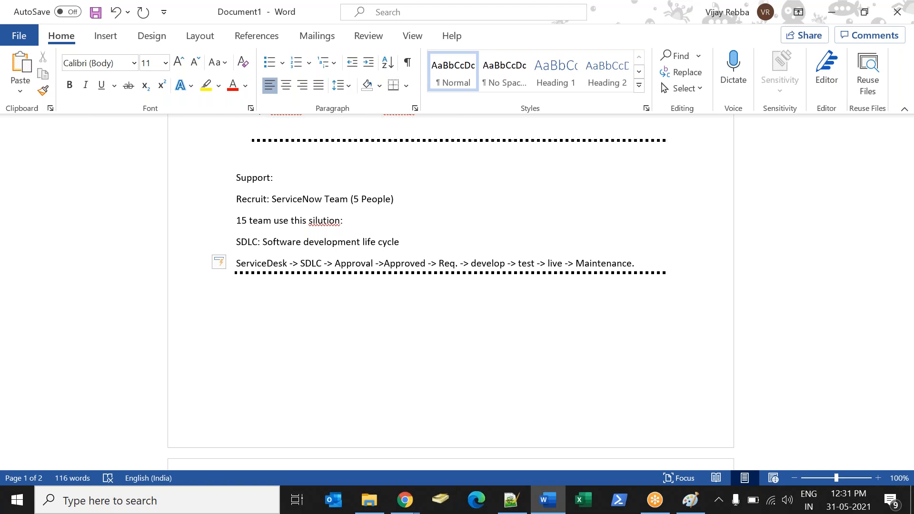
Add the line "Sprint: Create new Application" below the dotted divider under the ServiceDesk process line.
left_click(631, 28)
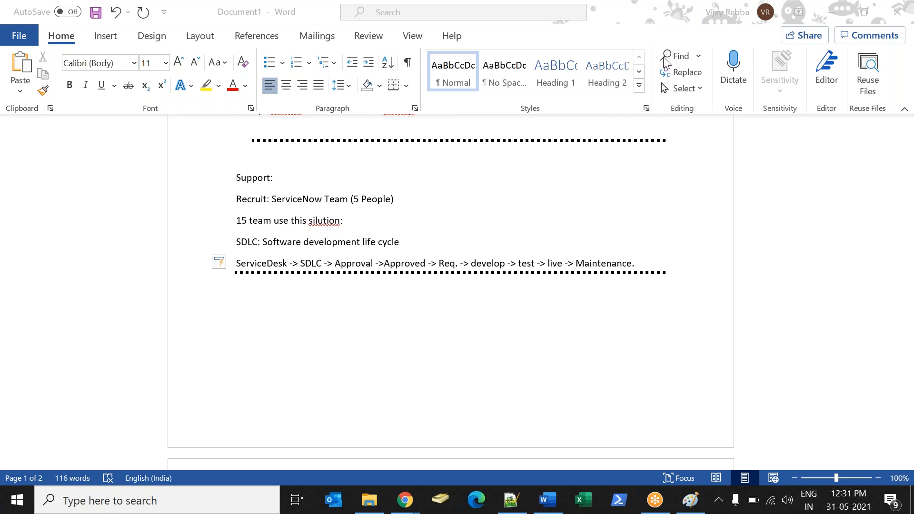
left_click(389, 333)
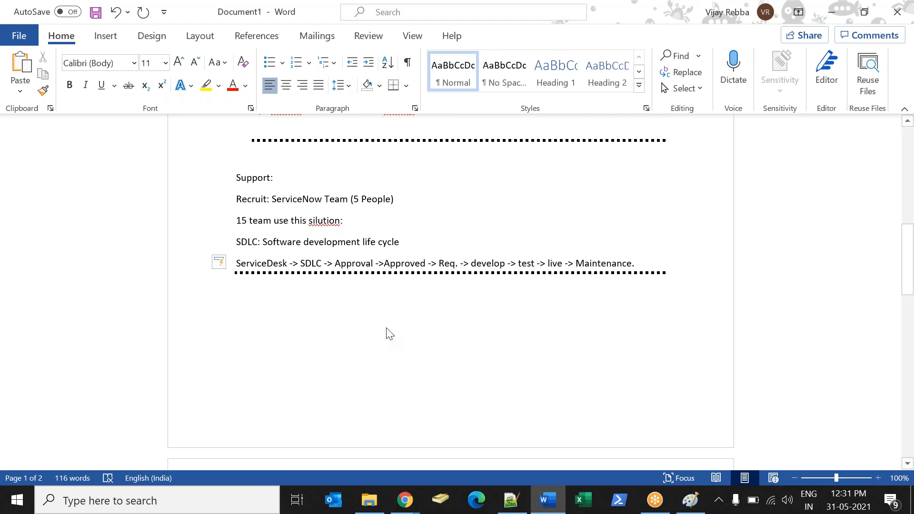
type("Sprint")
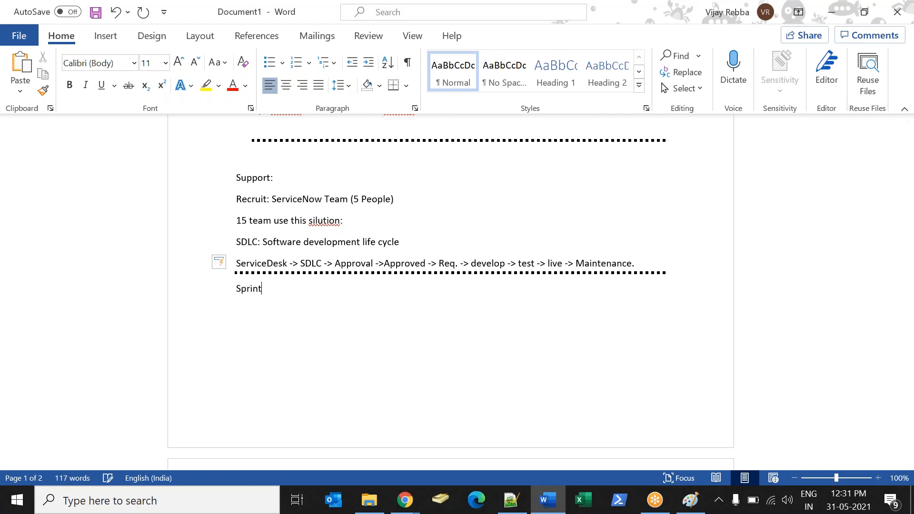
type(": Create new Applic")
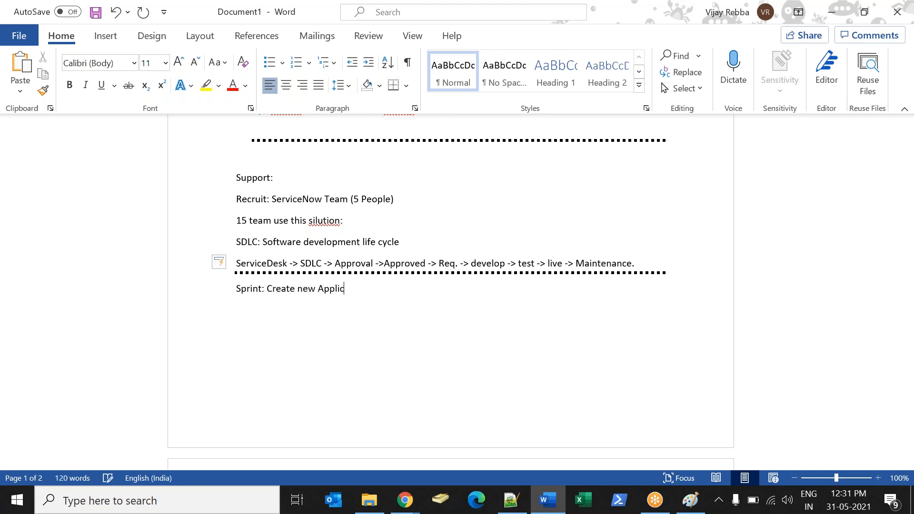
type("ation")
Add an indented line reading "Narayana Institution" below the Sprint line.
key("Return")
key("Tab")
type("Nraya")
key("BackSpace")
key("BackSpace")
key("BackSpace")
key("BackSpace")
type("arayana Ins")
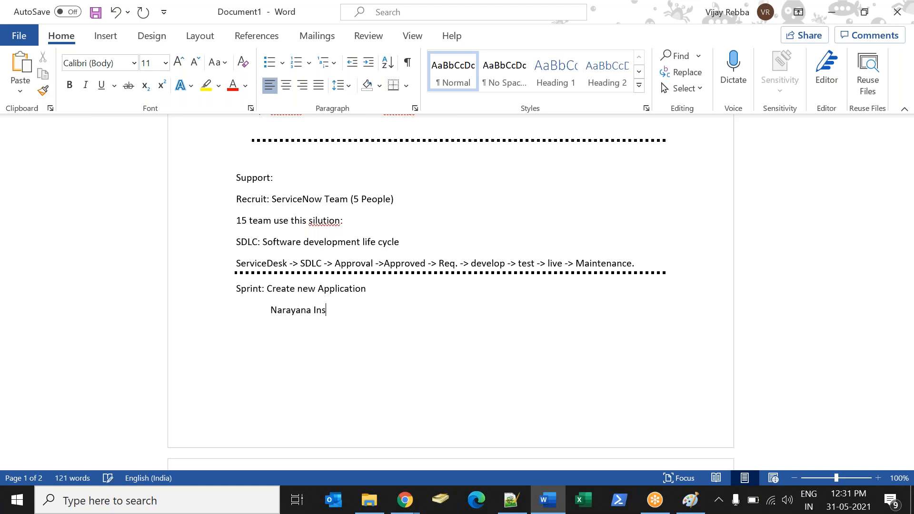
type("titution")
Put "Story 1: Create an application(" before Narayana Institution, close the parenthesis after it, and start a new line.
type("Story 1")
type(": Create ")
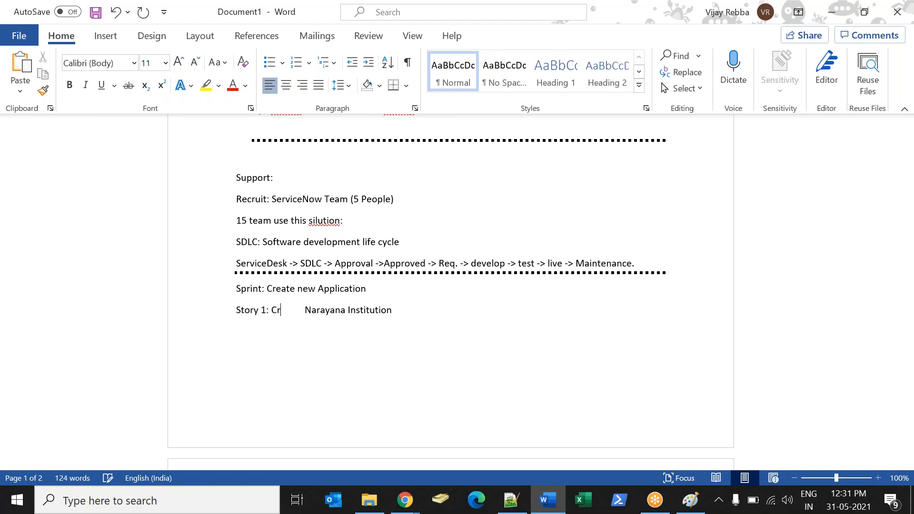
type("an ap")
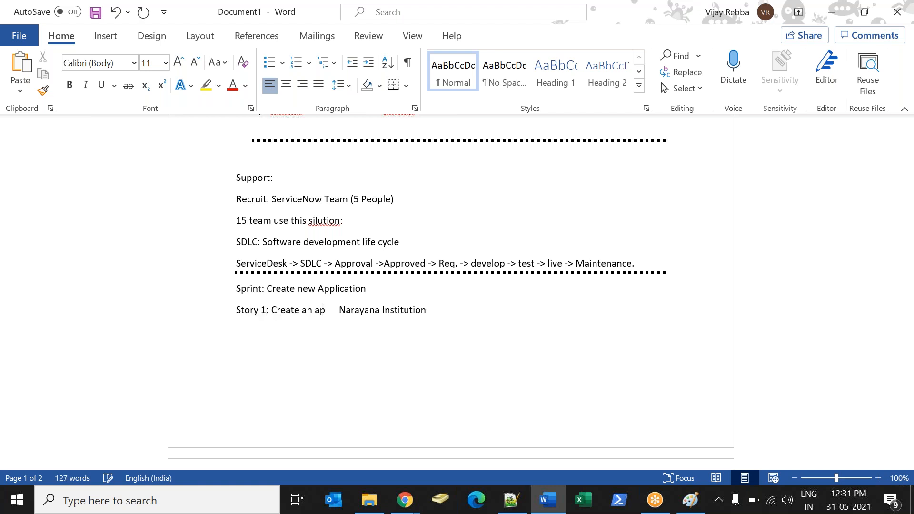
type("plication (")
key("Right")
key("Down")
key("Left")
type(")")
key("Return")
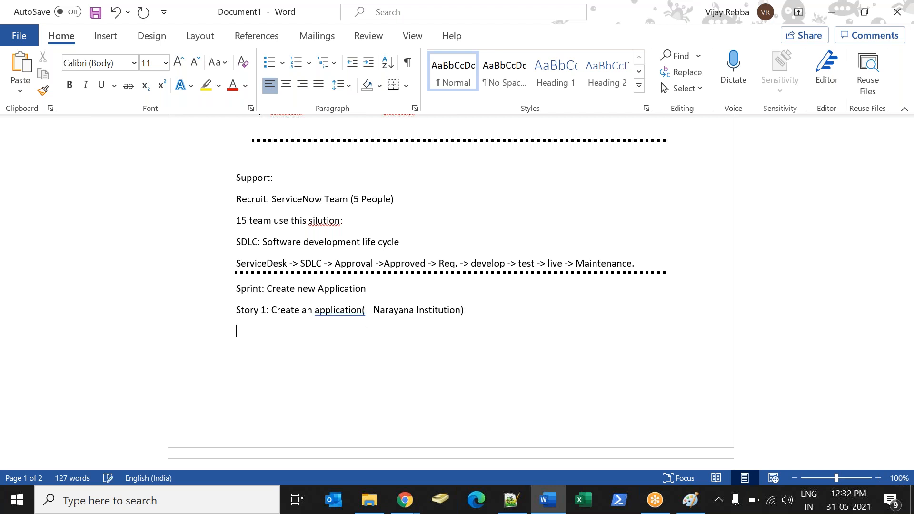
Write the second story as "Story 2: Modules: Student Information , Employee information".
type("Story 2: Modules: St")
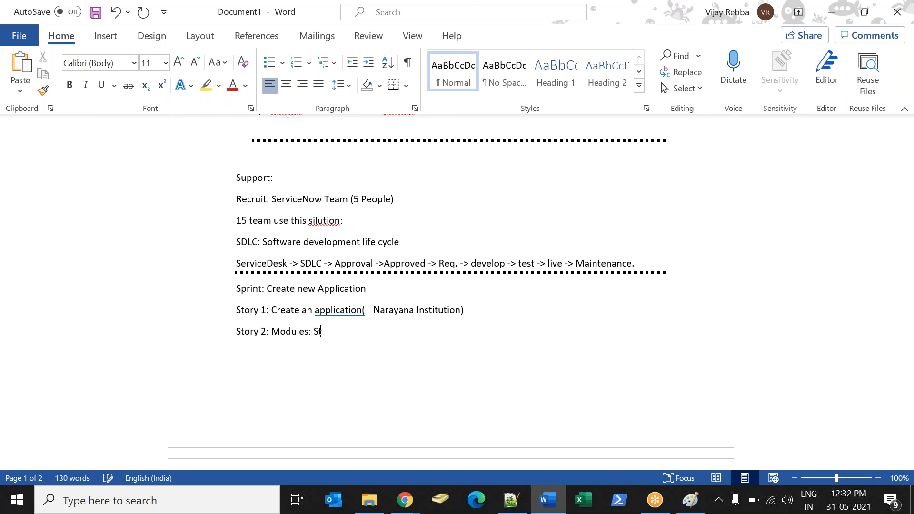
type("udent Information , Emplo")
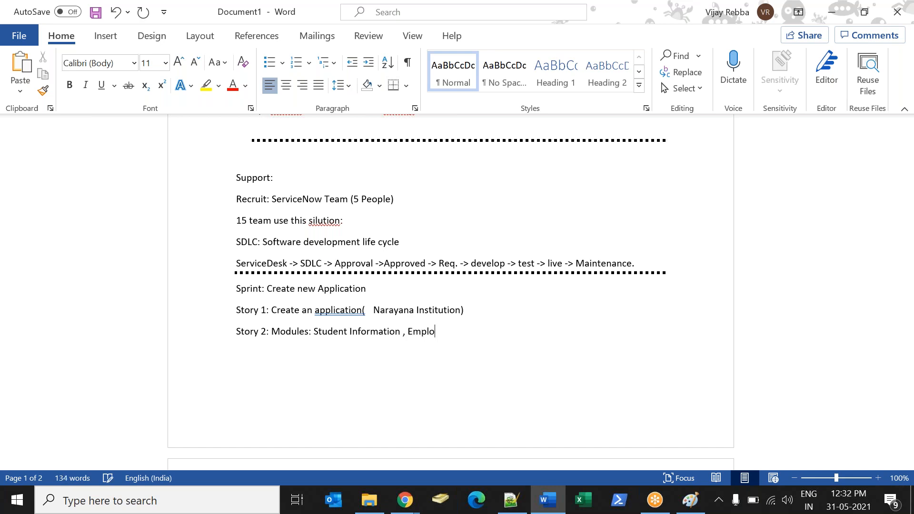
type("yee information")
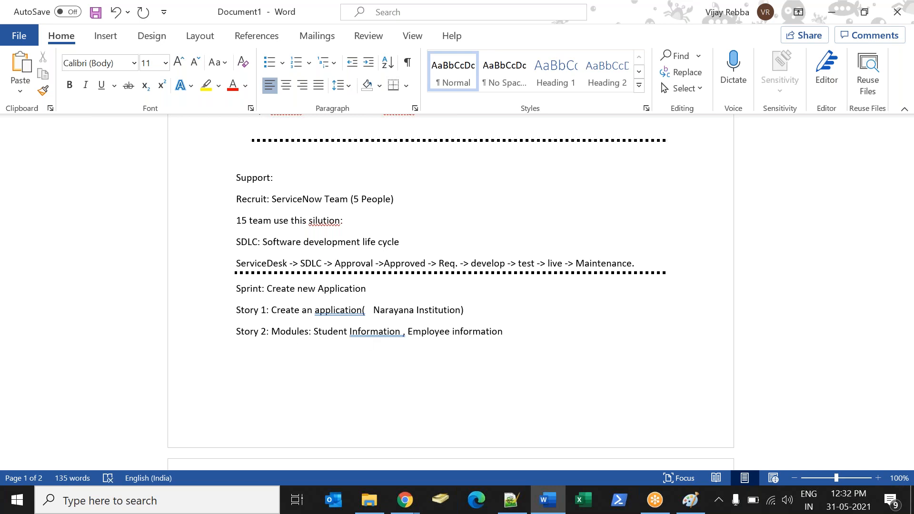
Add the line "Story 3: In the student information:" below Story 2 and start a new line.
key("Return")
type("Story 3: In the student information ")
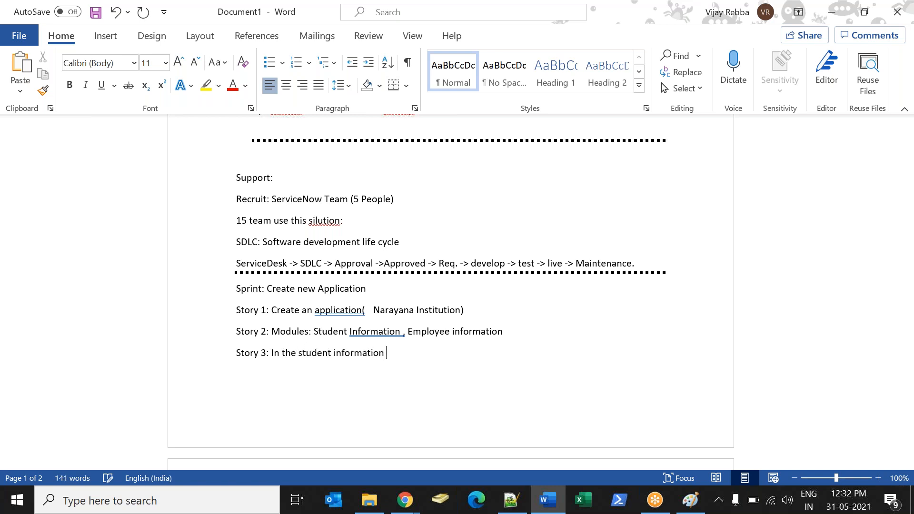
type(":")
key("Return")
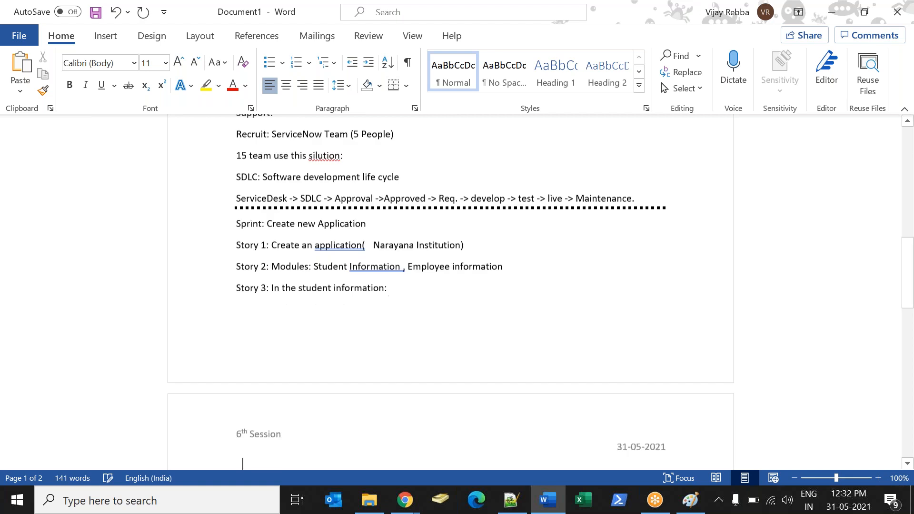
Start an indented numbered list under Story 3 with "Student Name", "Father Name" and "Student ID".
key("Tab")
type("1)")
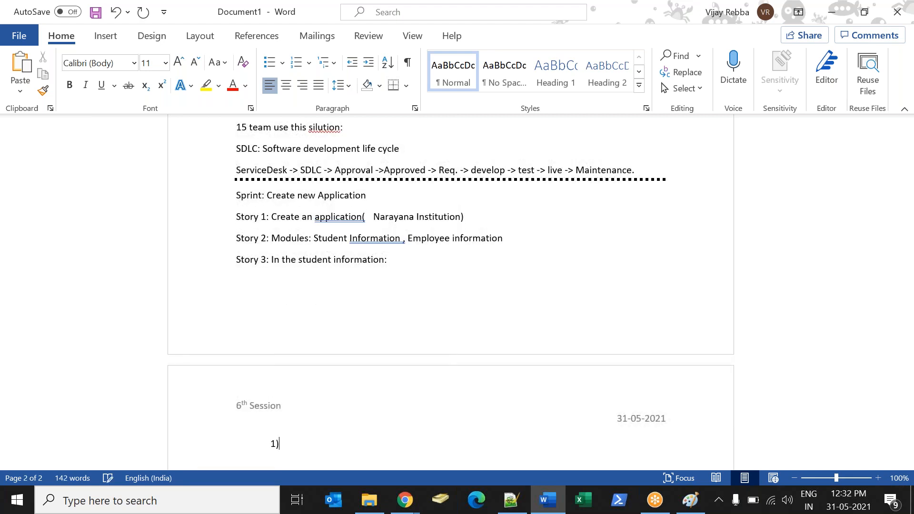
type(" Student Name")
key("Return")
type("Father Nan")
key("BackSpace")
type("me")
key("Return")
type("Student ID")
key("Return")
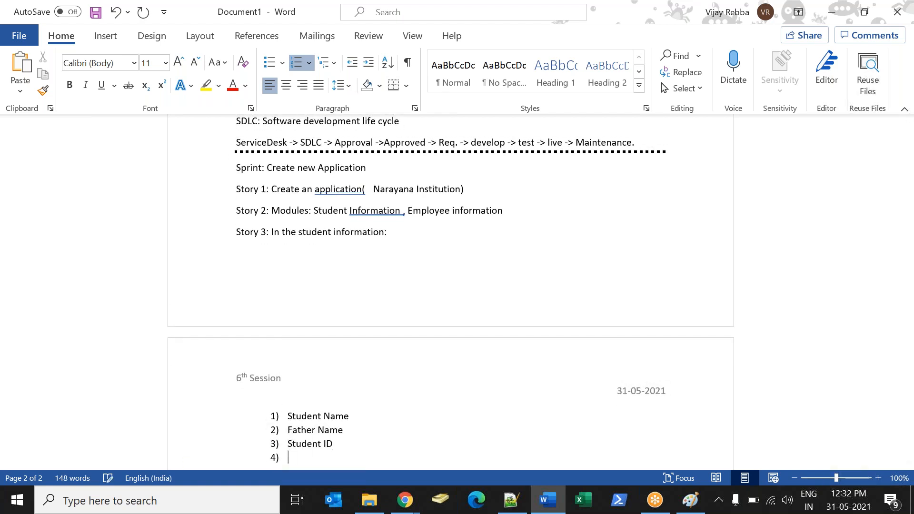
Continue the numbered list with "Student City", "Student country" and "Comments (in a Separate section".
type("Student City")
key("Return")
type("Student ")
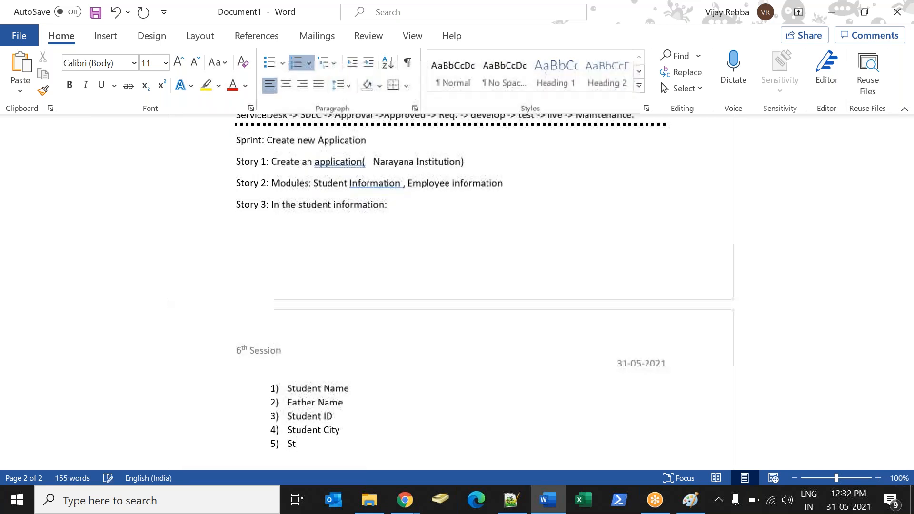
type("country")
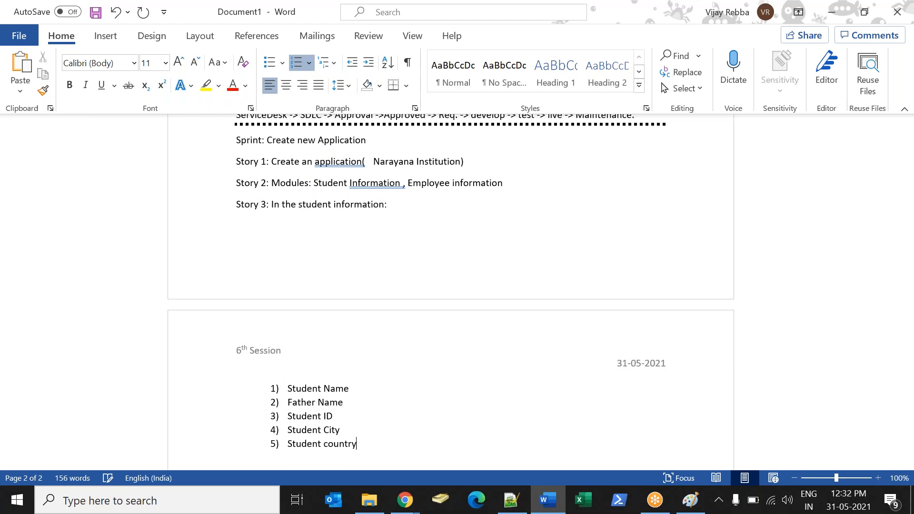
key("Return")
type("comments (in a S")
type("eperate section")
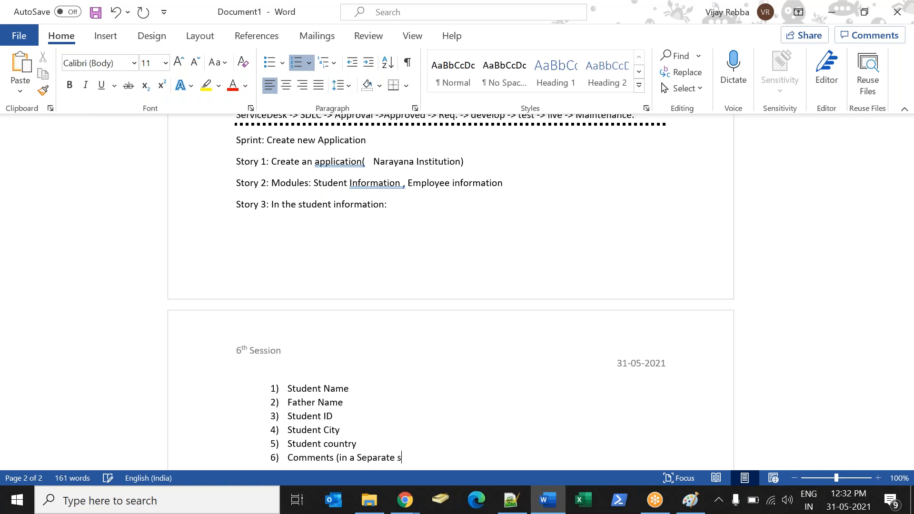
key("Return")
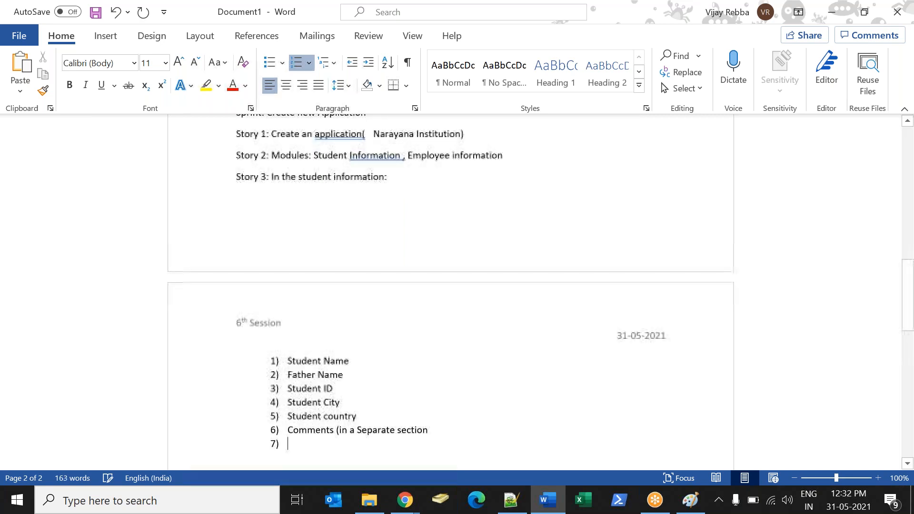
Add "Marks (in a separate section)" as the seventh list item, including the closing parenthesis.
type("Marks")
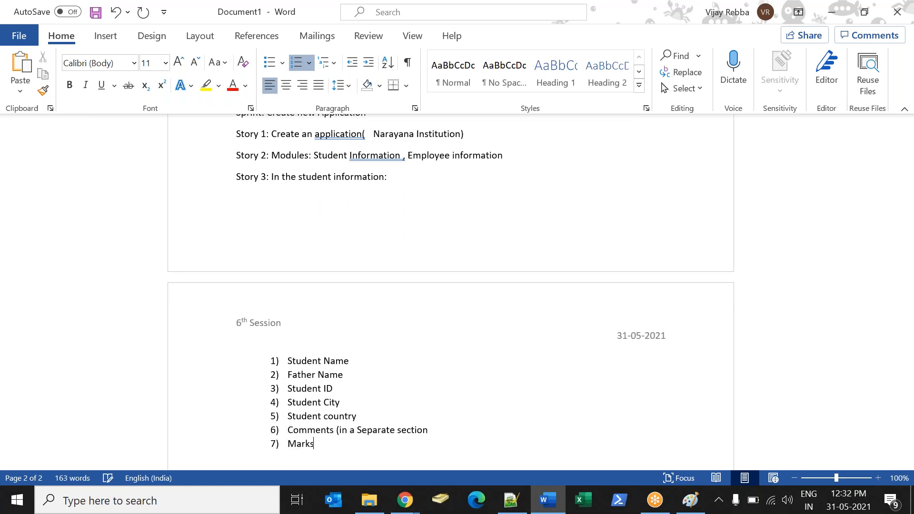
type(" (in a separate section")
key("Return")
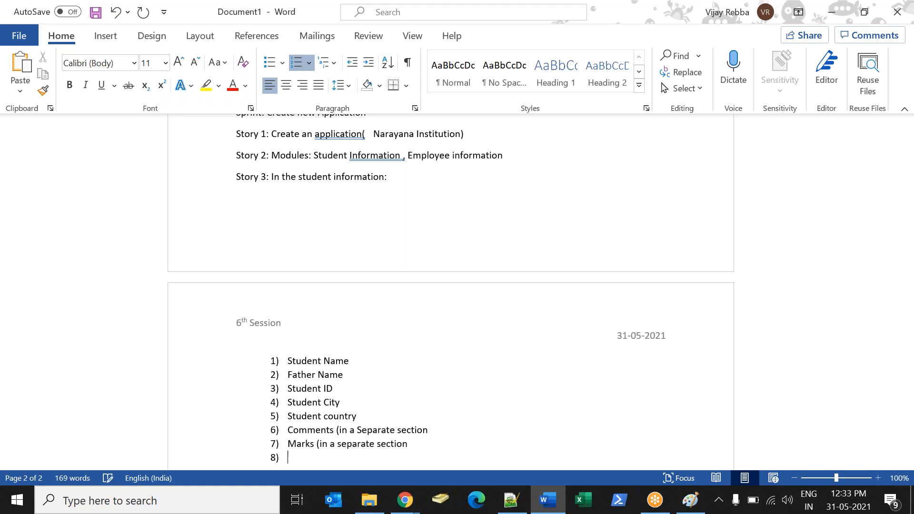
key("BackSpace")
key("BackSpace")
key("BackSpace")
type(")")
List "English", "Maths", "Social" and "Total" as indented items below the Marks entry.
key("Return")
type("English")
key("Return")
type("Maths")
key("Return")
type("So")
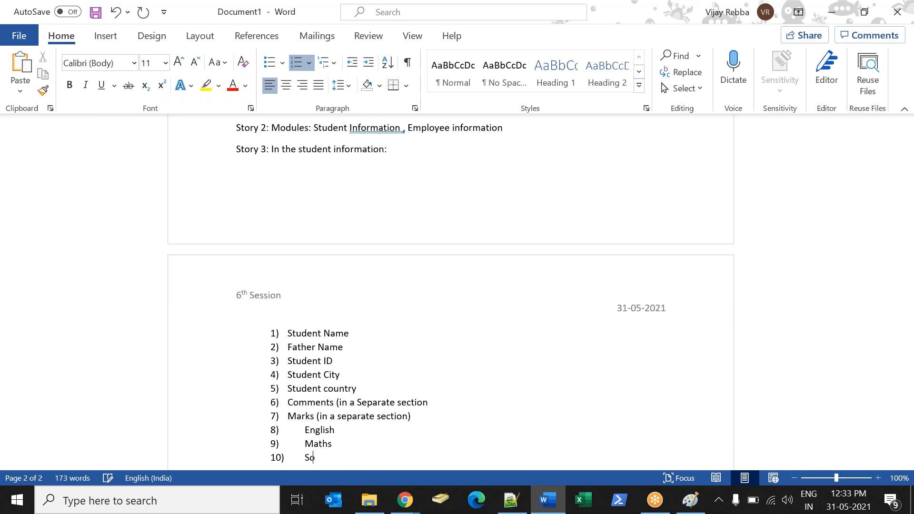
type("cial")
key("Return")
type("Sinc")
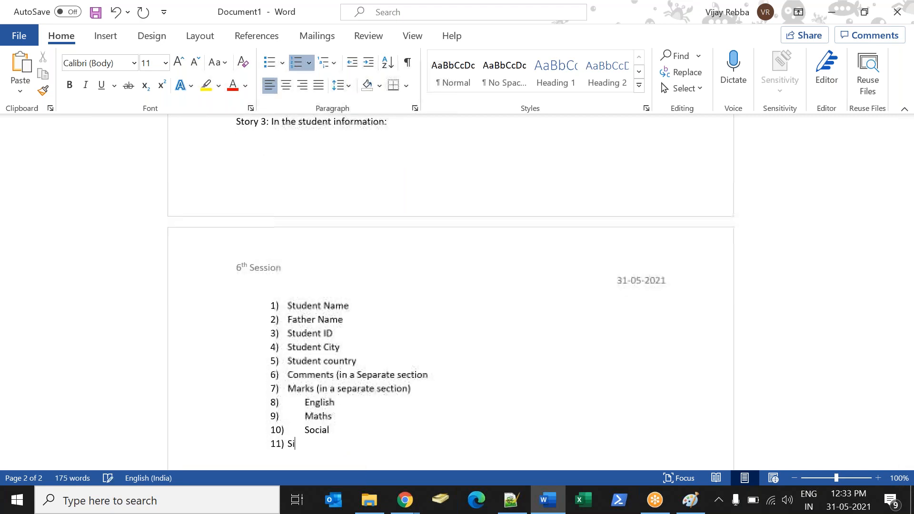
key("BackSpace")
key("BackSpace")
key("BackSpace")
key("BackSpace")
key("Tab")
type("Total")
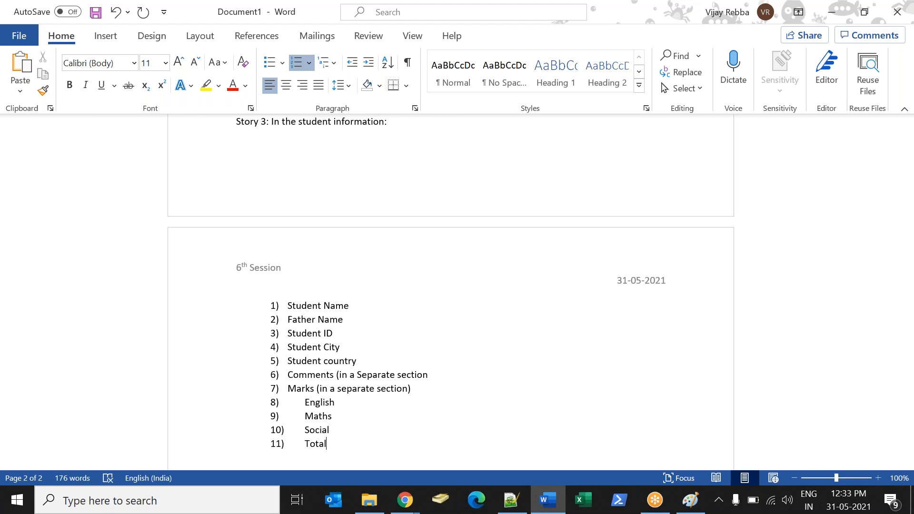
Reword the Sprint line to "Sprint: Custom Application" and indent it by two tab stops.
key("Up")
key("Up")
key("Up")
key("Up")
key("Up")
key("Up")
key("Up")
key("Up")
key("Up")
key("Up")
key("Up")
key("Up")
key("Up")
key("Up")
key("Up")
key("Up")
key("Up")
key("Up")
key("Up")
key("Up")
left_click(323, 253)
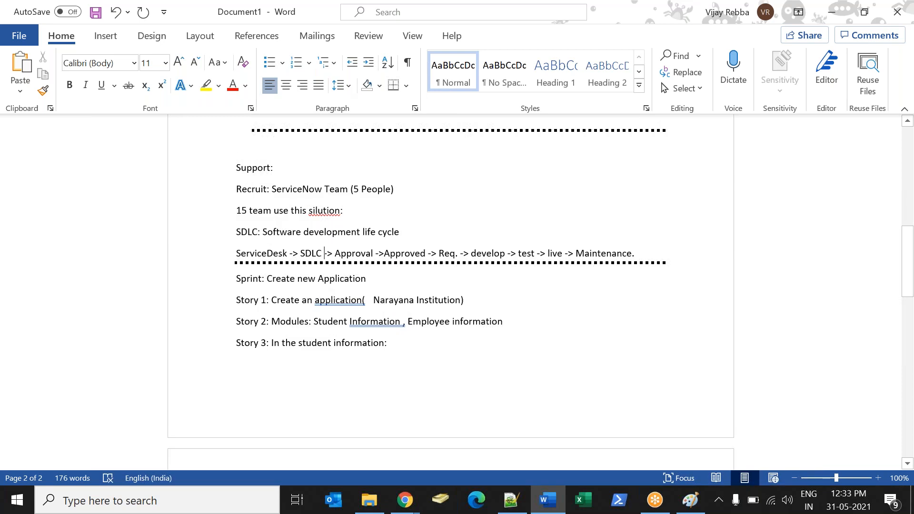
key("BackSpace")
key("Right")
key("Right")
key("Right")
key("Right")
key("Right")
key("Right")
key("Right")
key("BackSpace")
key("BackSpace")
key("BackSpace")
key("BackSpace")
key("BackSpace")
key("BackSpace")
key("BackSpace")
key("BackSpace")
key("BackSpace")
key("BackSpace")
key("BackSpace")
type("Custom")
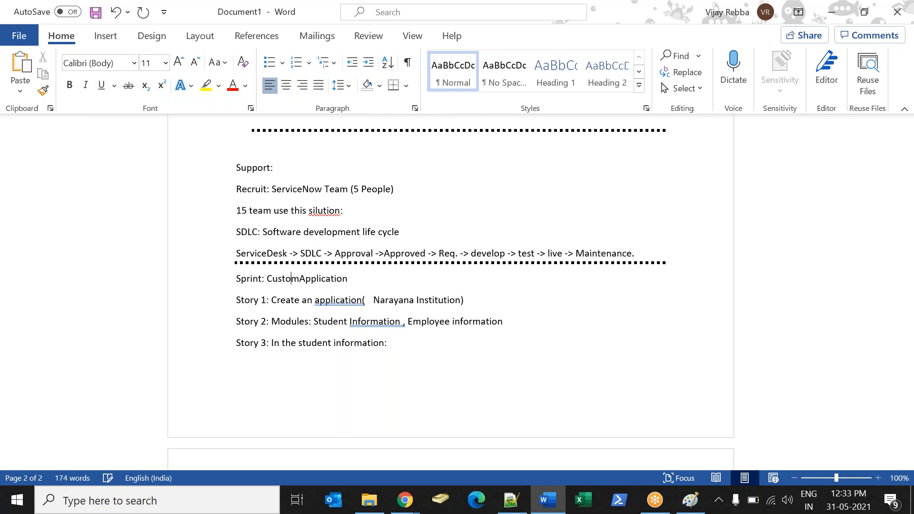
key("BackSpace")
key("Tab")
key("Tab")
scroll(306, 333, "down", 4)
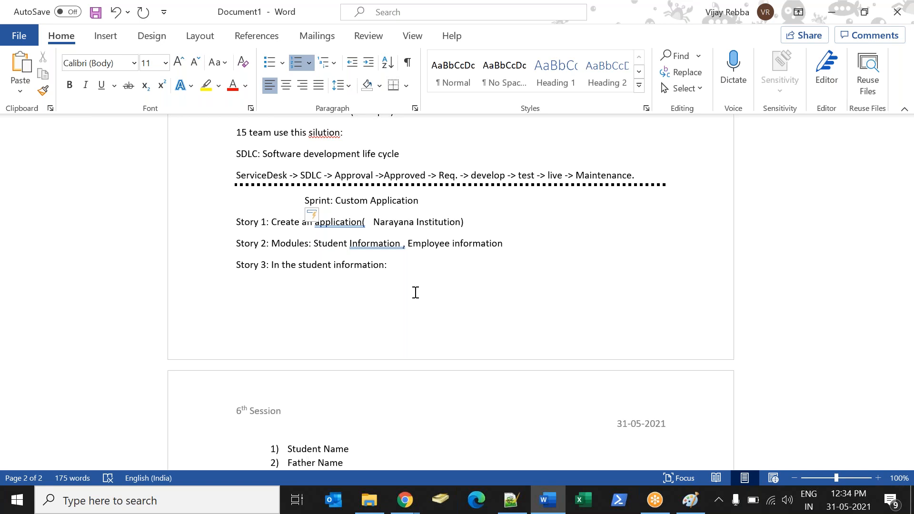
Switch to the Chrome window with the SDLC models image search and close that search page to return to ServiceNow.
mouse_move(404, 502)
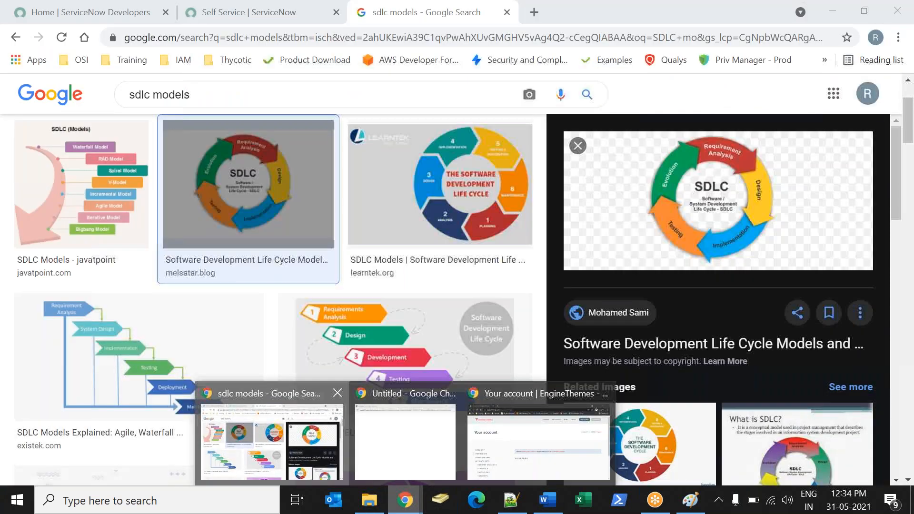
left_click(320, 457)
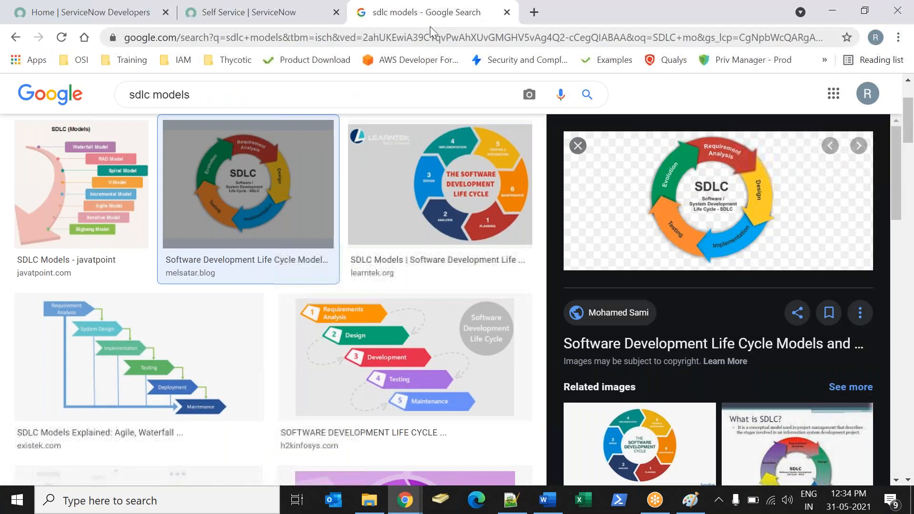
right_click(429, 22)
left_click(458, 186)
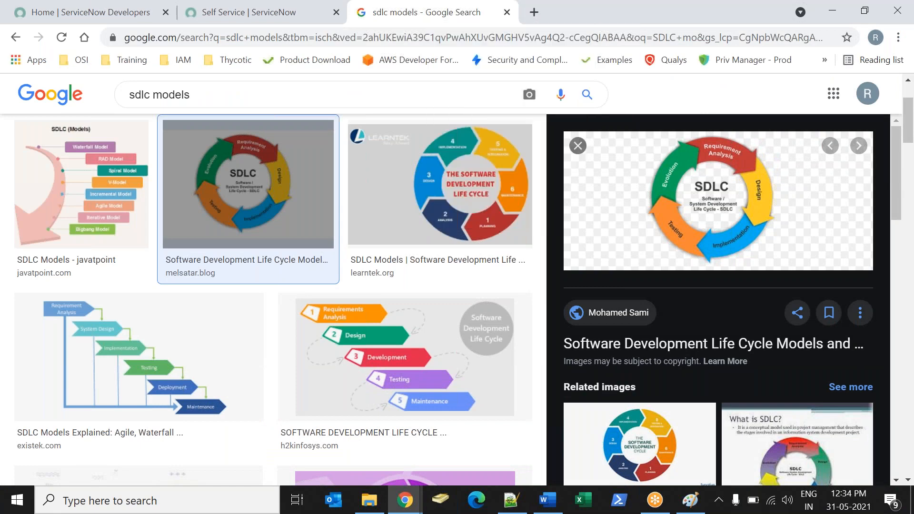
Filter the ServiceNow navigator for "tables" and open System Definition's Tables in a new browser tab.
left_click(139, 127)
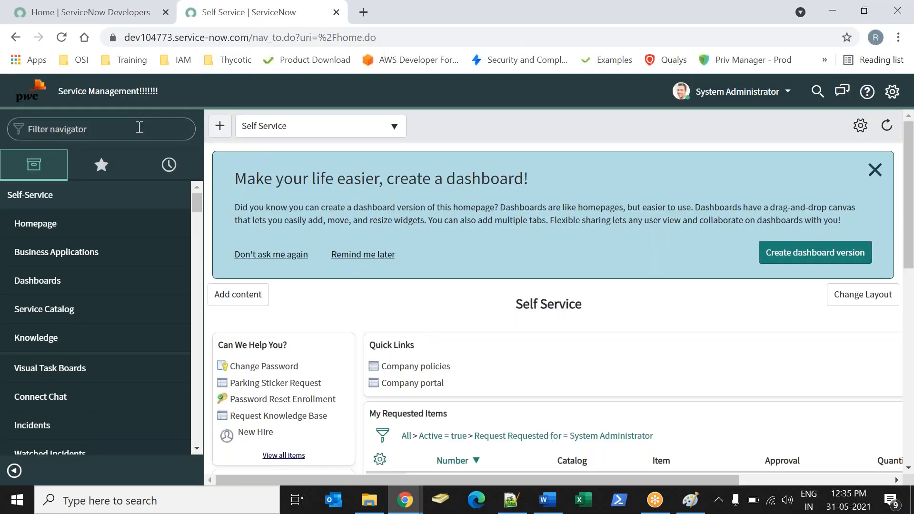
type("tablses")
key("BackSpace")
key("BackSpace")
key("BackSpace")
key("BackSpace")
key("BackSpace")
key("BackSpace")
key("BackSpace")
type("table")
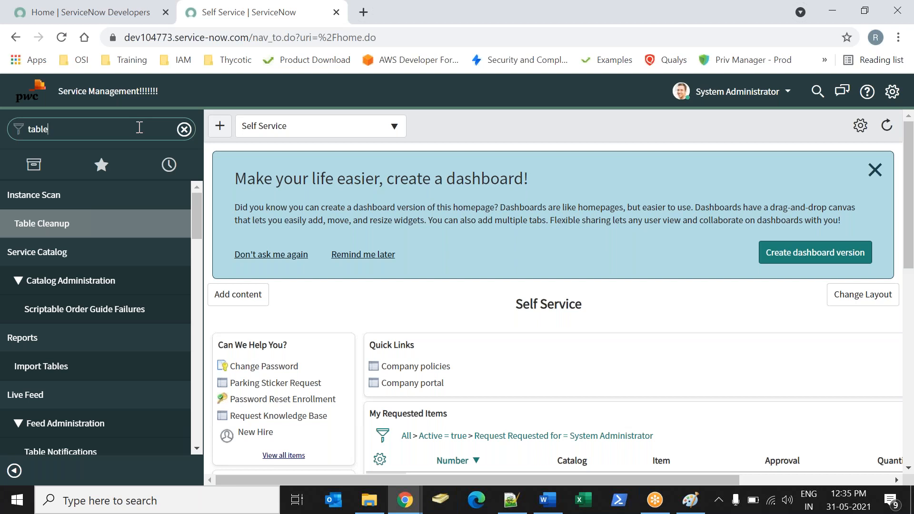
type("s")
left_click_drag(196, 221, 201, 312)
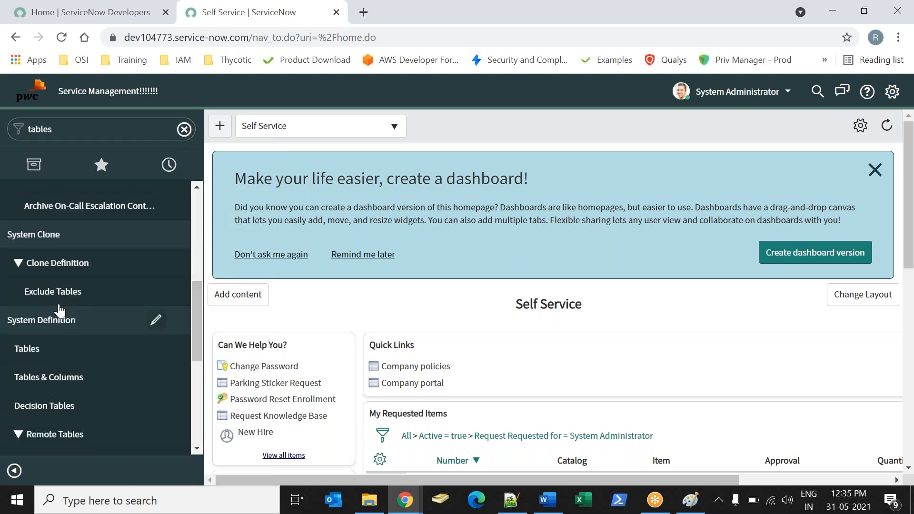
right_click(27, 352)
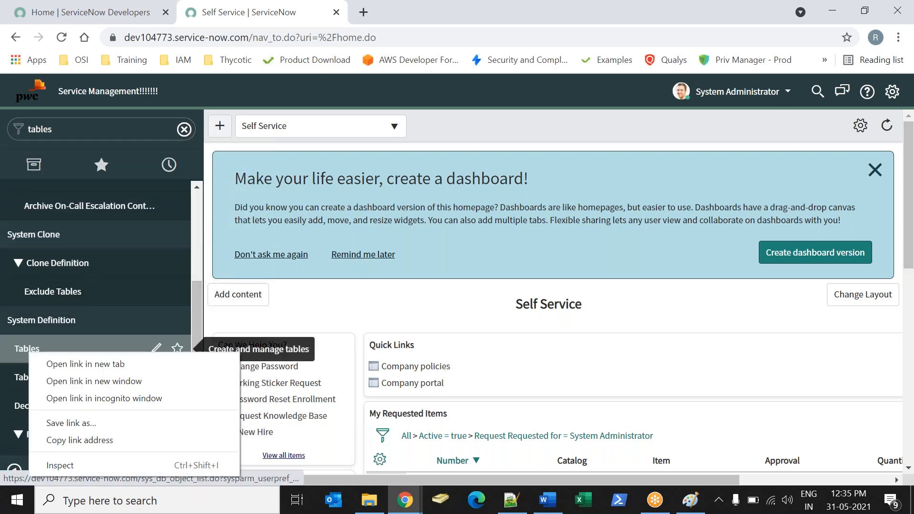
left_click(46, 366)
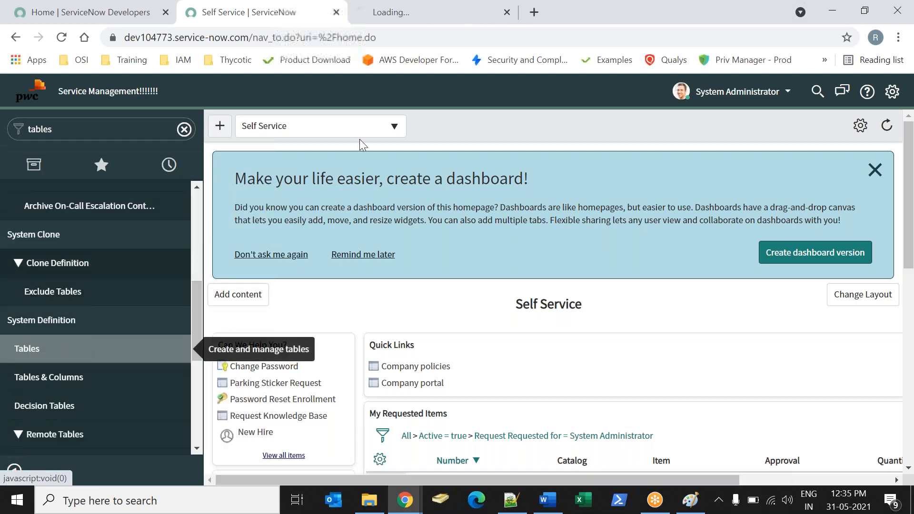
Look over the list of tables in the newly opened Tables browser tab.
left_click(368, 22)
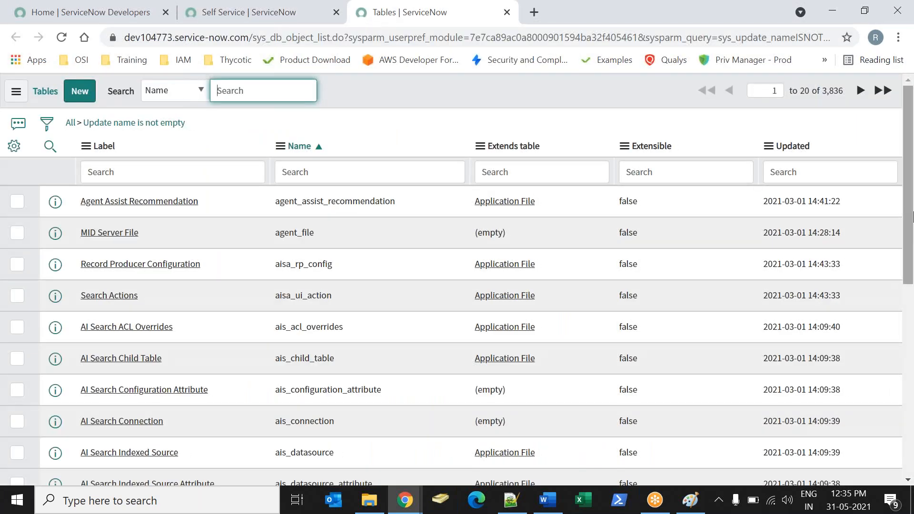
left_click_drag(821, 90, 847, 97)
left_click(848, 100)
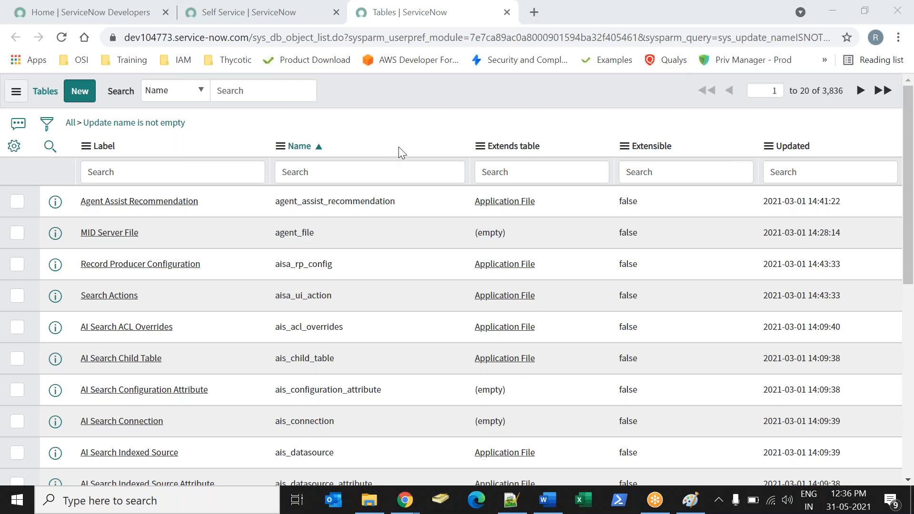
key("XF86AudioRaiseVolume")
right_click(375, 151)
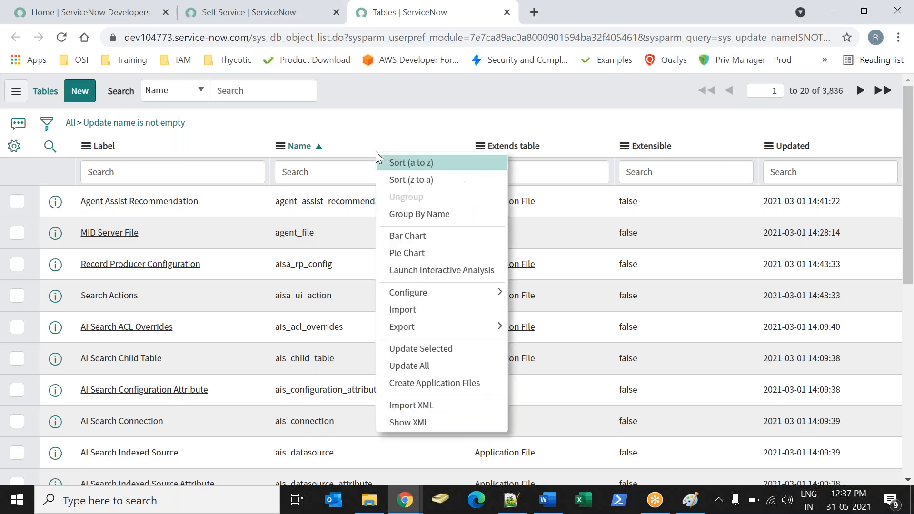
left_click(370, 143)
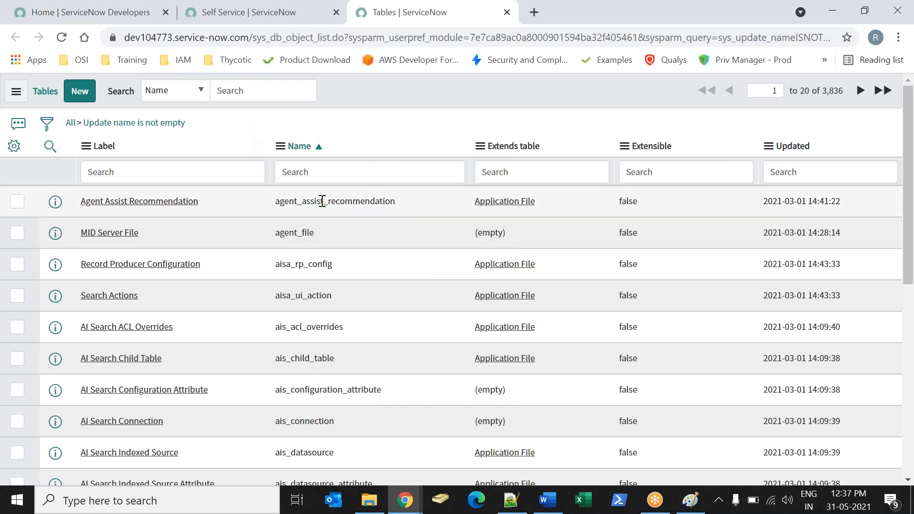
Return to the Self Service browser tab and open the System Definition Tables module record to review its settings.
left_click(245, 13)
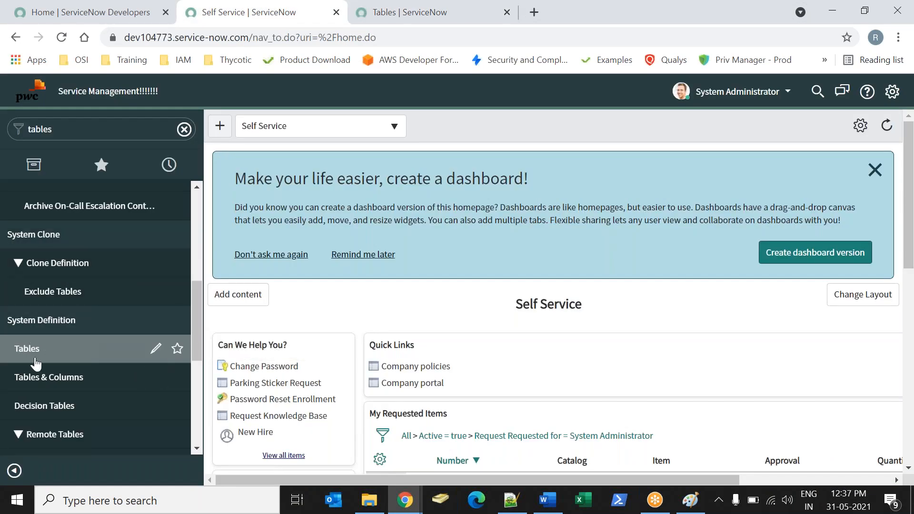
left_click(157, 351)
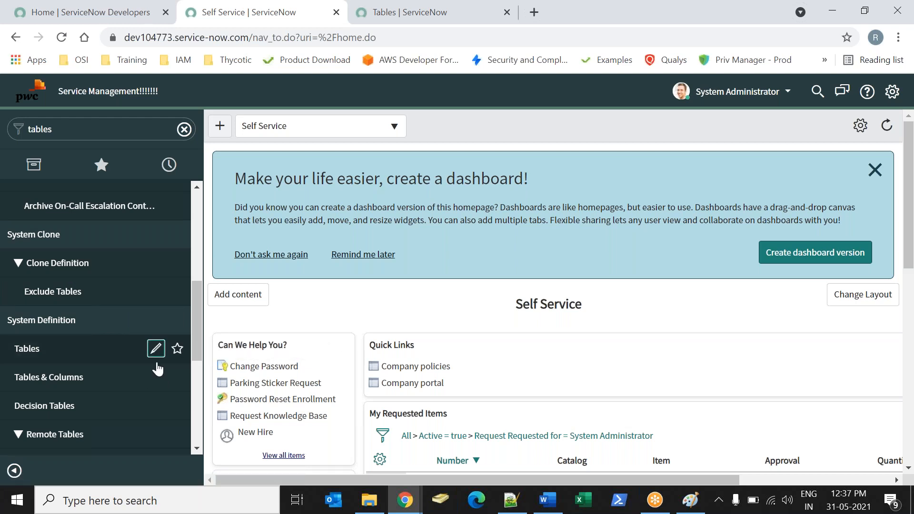
left_click(155, 355)
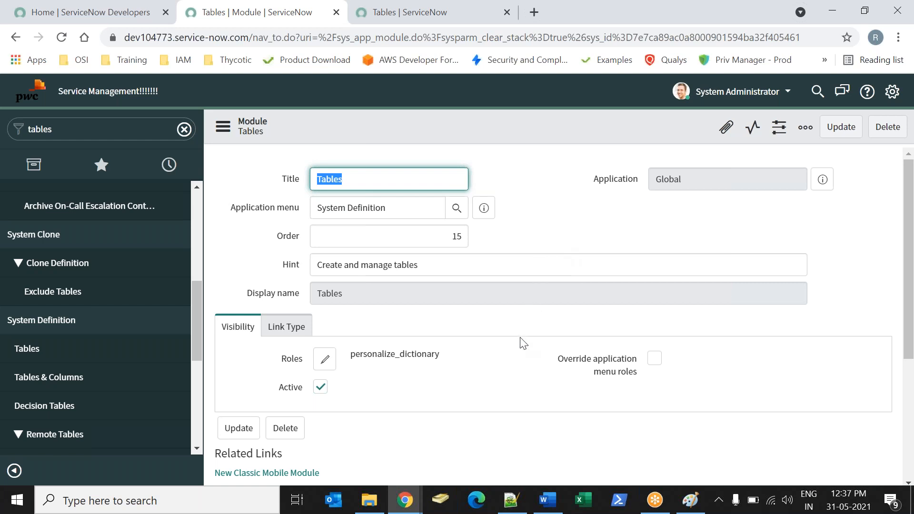
left_click(419, 178)
left_click(548, 213)
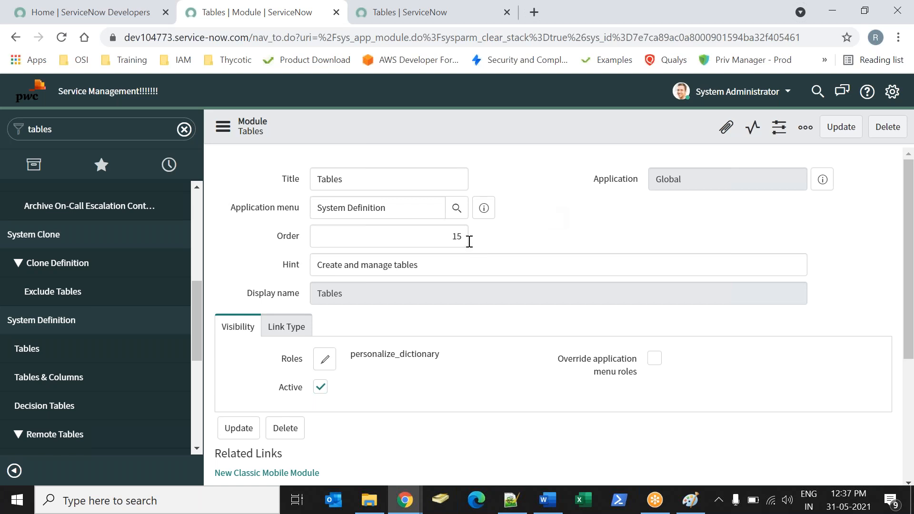
left_click_drag(910, 233, 887, 219)
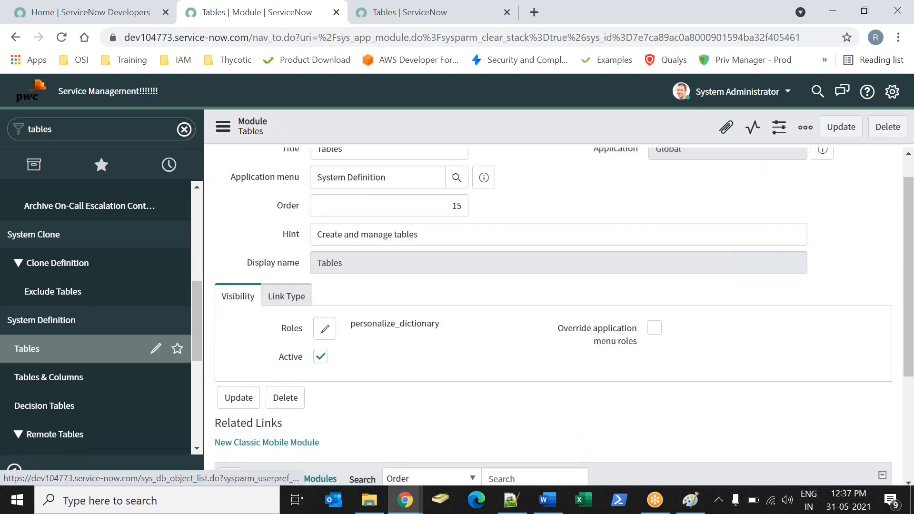
Open the System Definition Tables list and highlight the table name sys_db_object in its address.
left_click(47, 348)
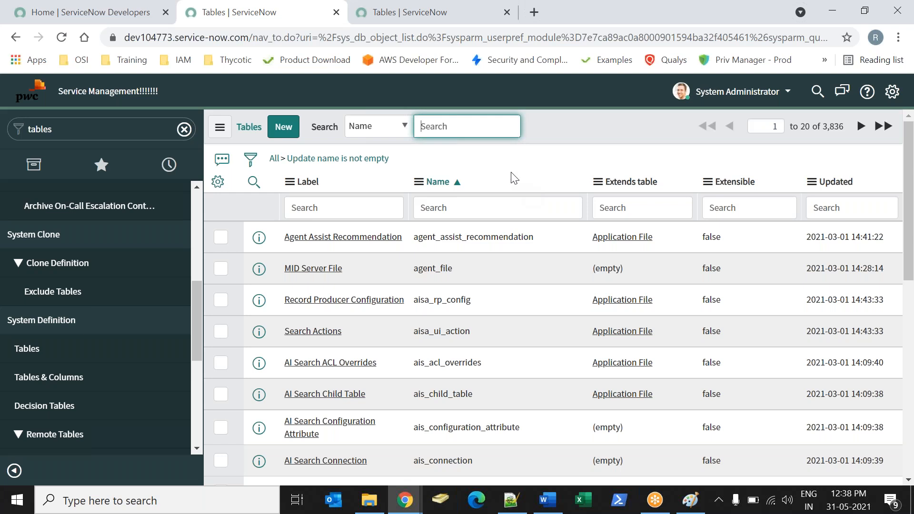
left_click_drag(337, 37, 396, 39)
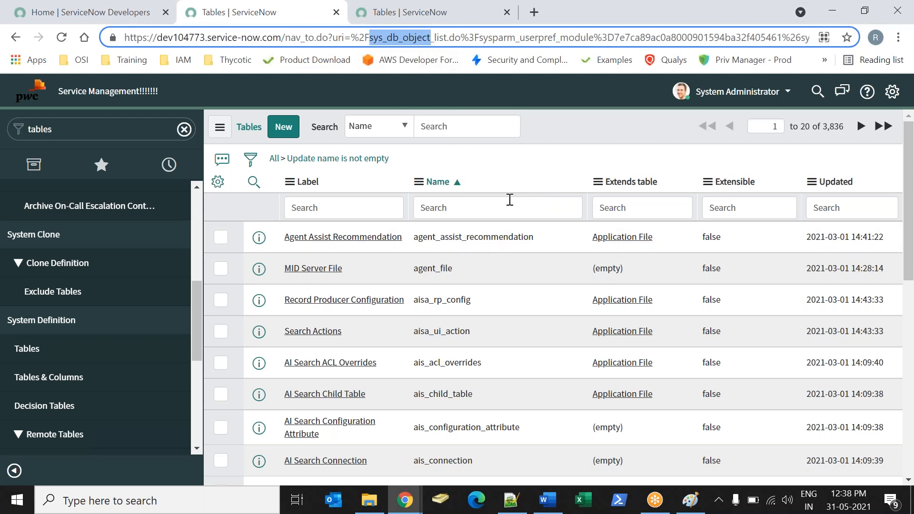
left_click(548, 134)
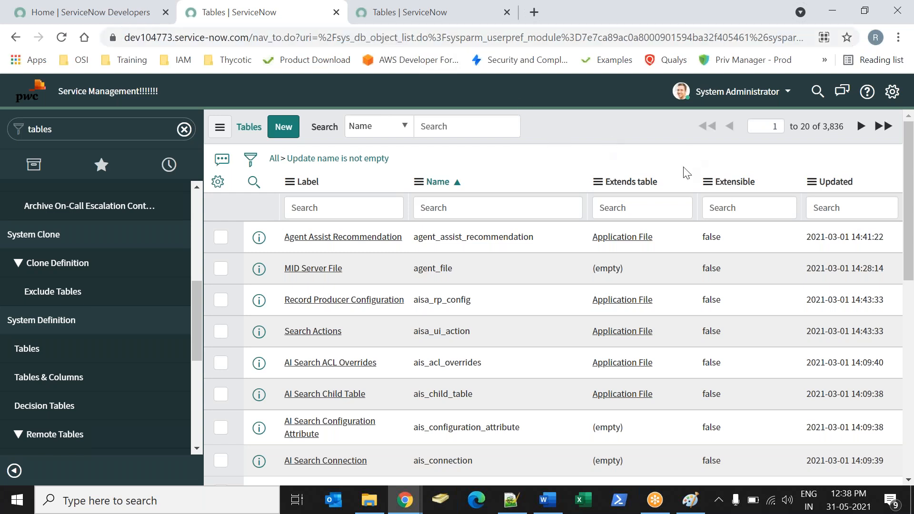
Open a new table record, check the Story 1 wording in the Word notes, and return to ServiceNow.
left_click(283, 135)
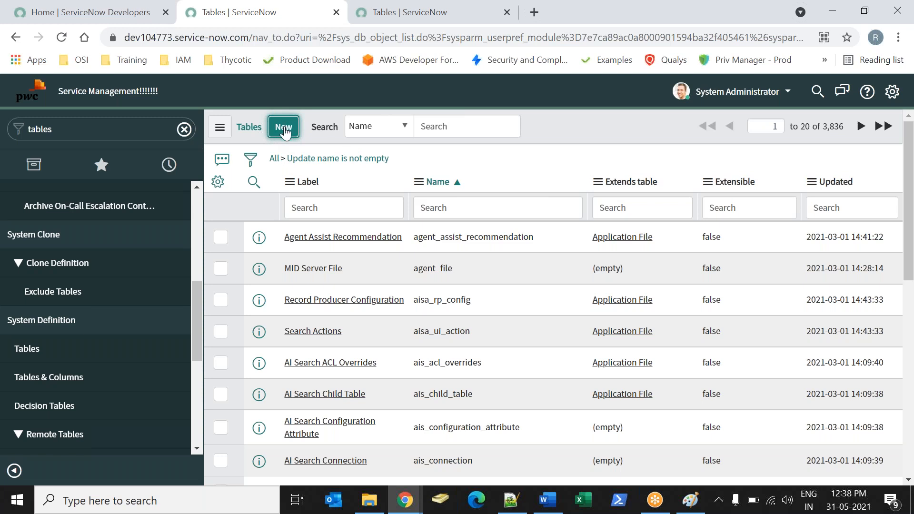
left_click(547, 499)
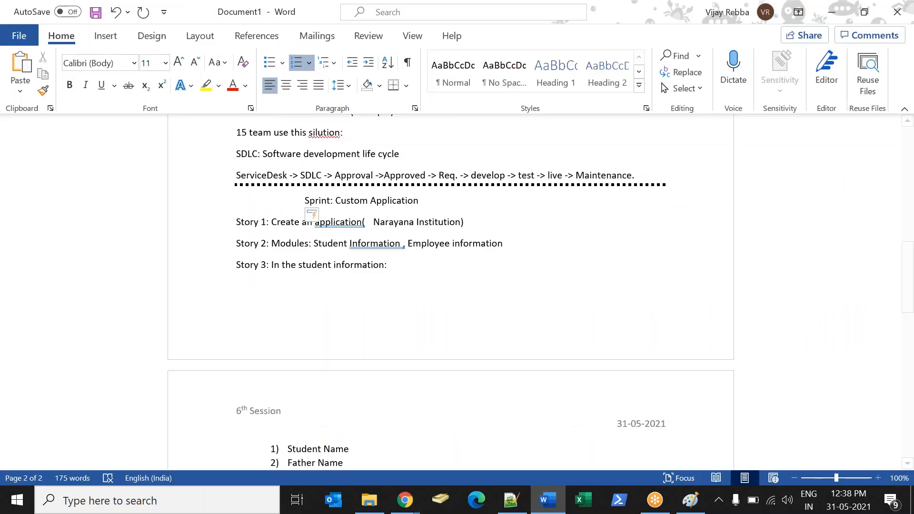
left_click_drag(272, 222, 415, 228)
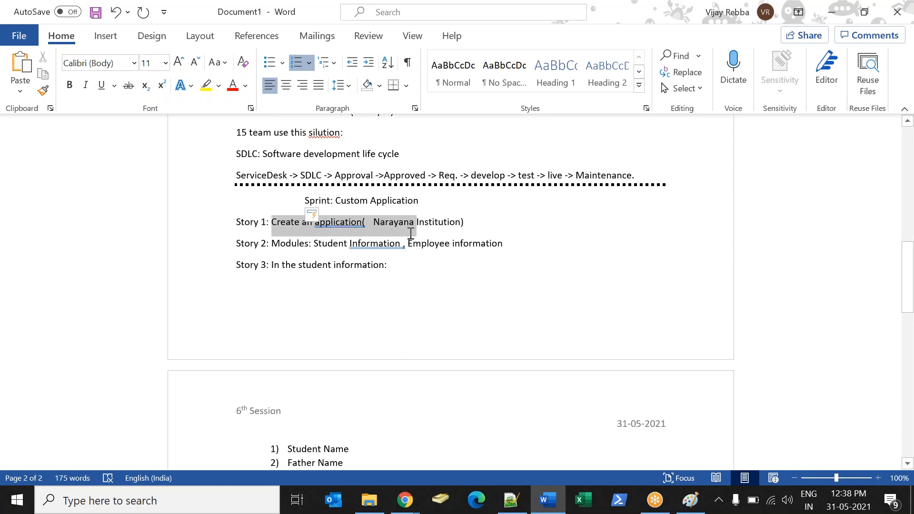
mouse_move(412, 502)
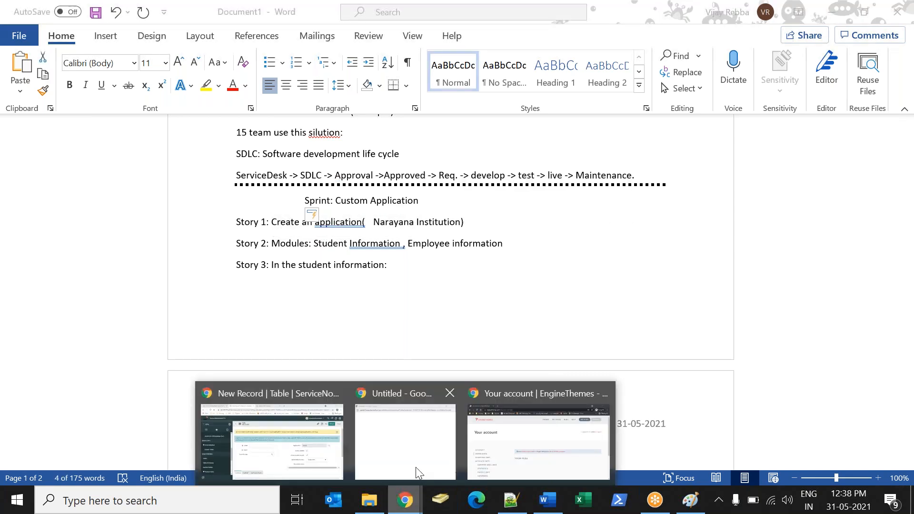
left_click(271, 433)
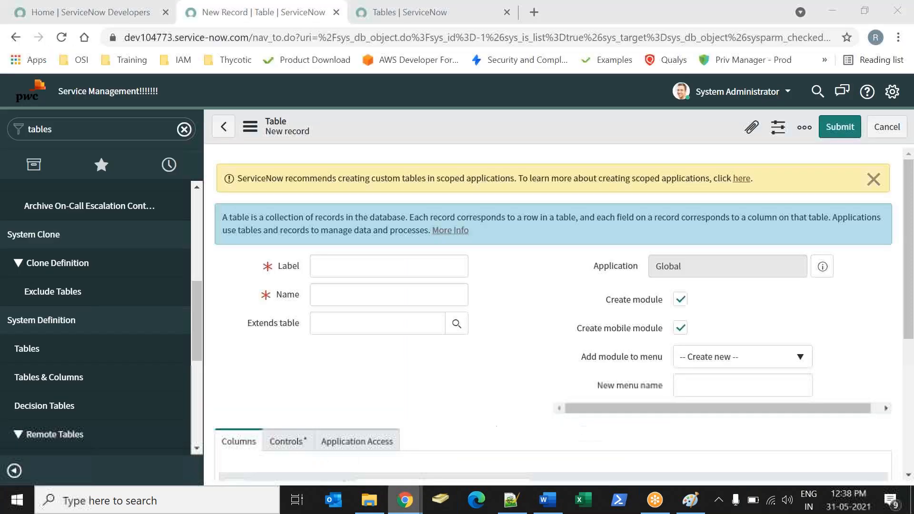
Start a new table record from the System Definition Tables list and dismiss the scoped-applications notice.
left_click(26, 348)
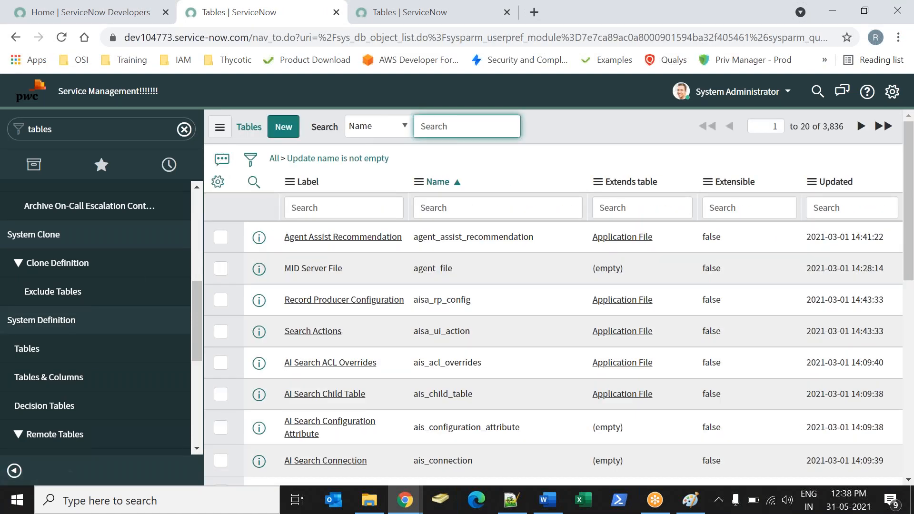
left_click(281, 128)
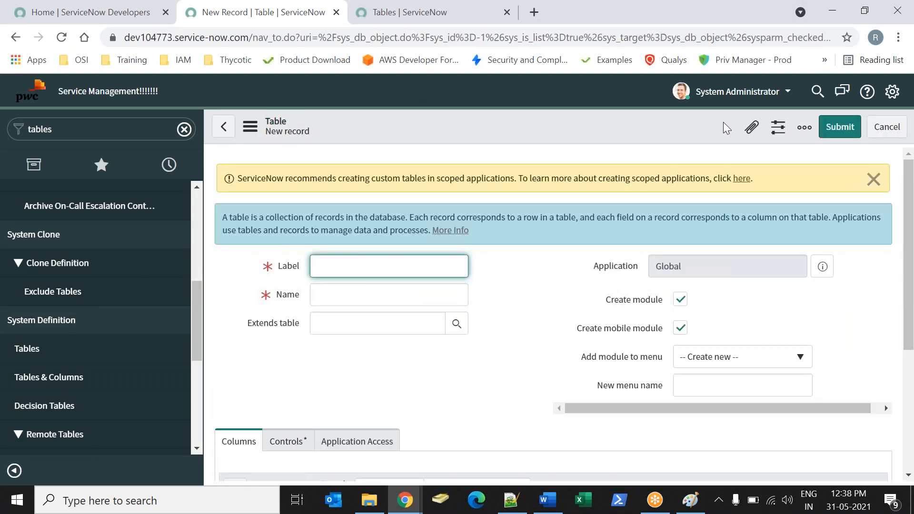
left_click(873, 180)
left_click(410, 228)
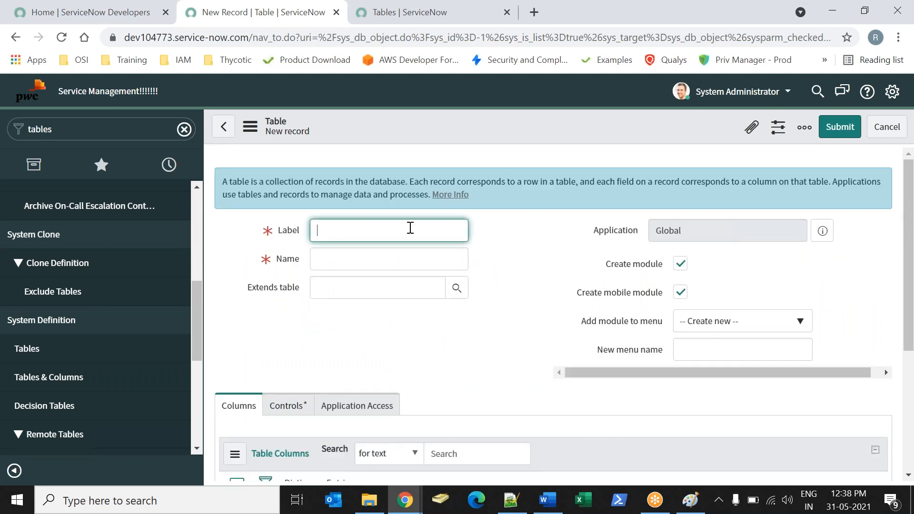
Copy "Student Information" from Story 2 in the Word notes and paste it as the new table's Label.
key("alt+Tab")
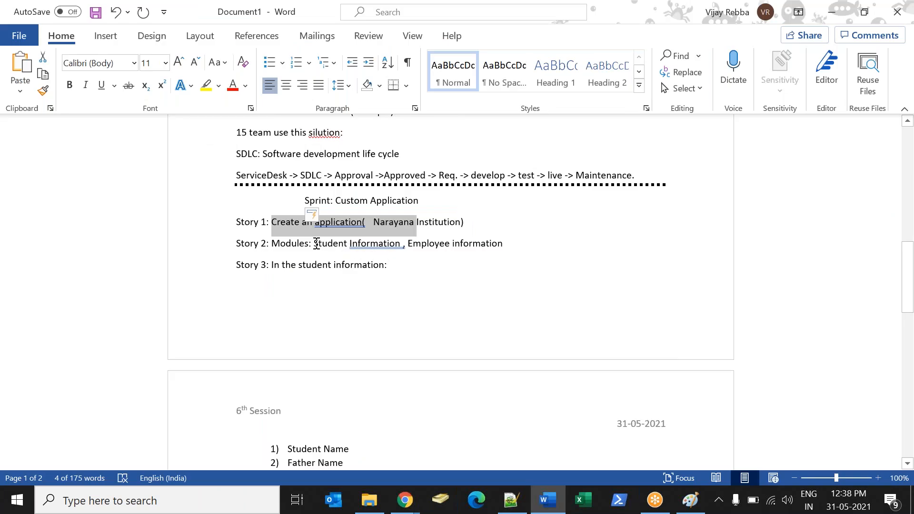
left_click_drag(314, 245, 380, 243)
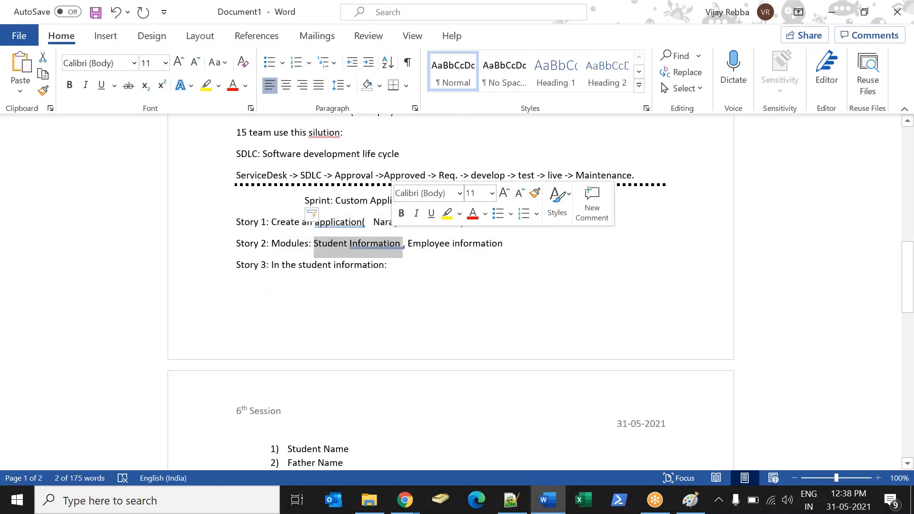
key("ctrl+c")
key("alt+Tab")
key("ctrl+v")
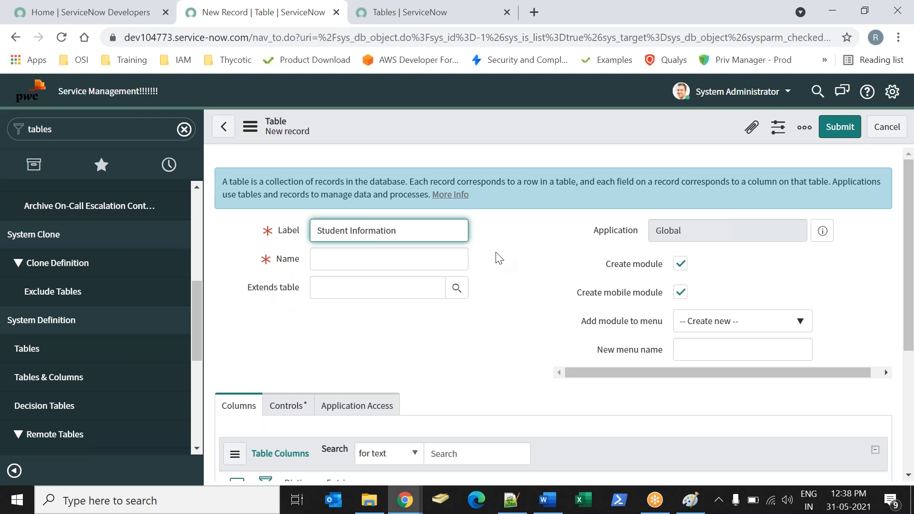
left_click(497, 268)
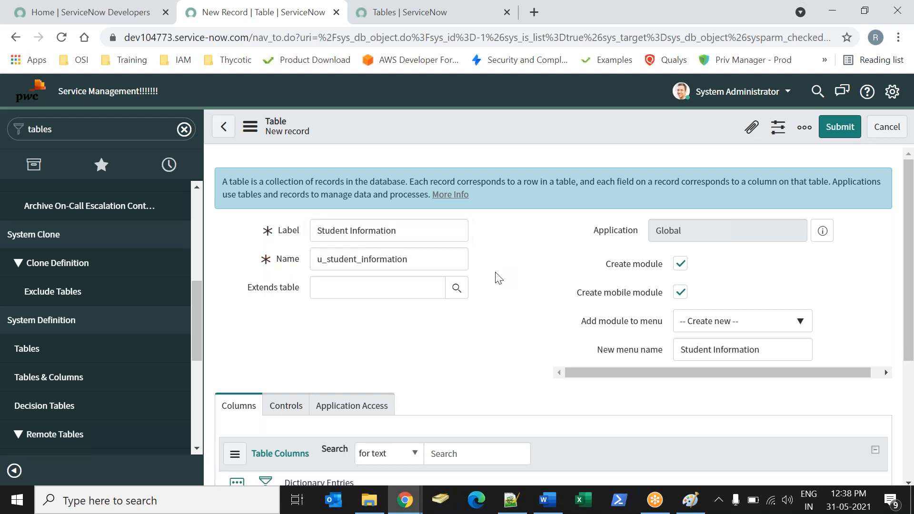
Examine the new table's Label and Name fields, including the description of the Name field.
left_click(432, 265)
left_click_drag(433, 265, 309, 259)
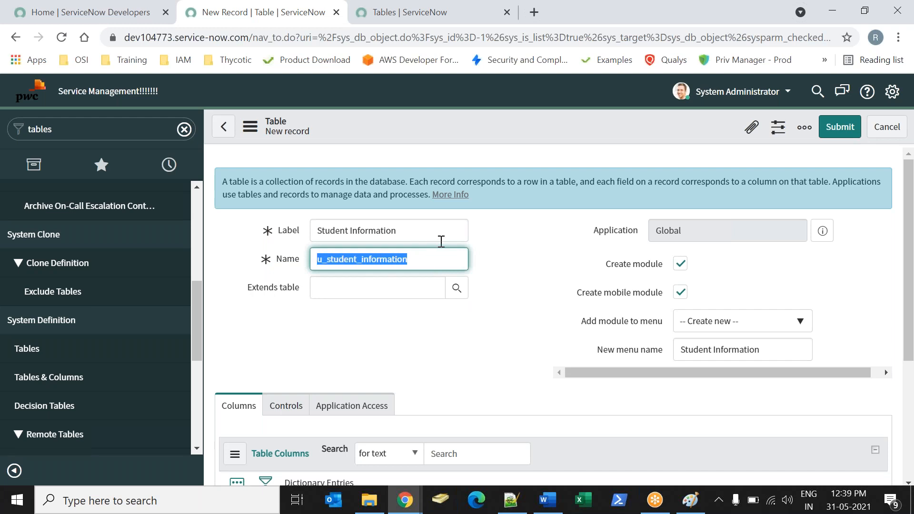
left_click_drag(278, 231, 302, 266)
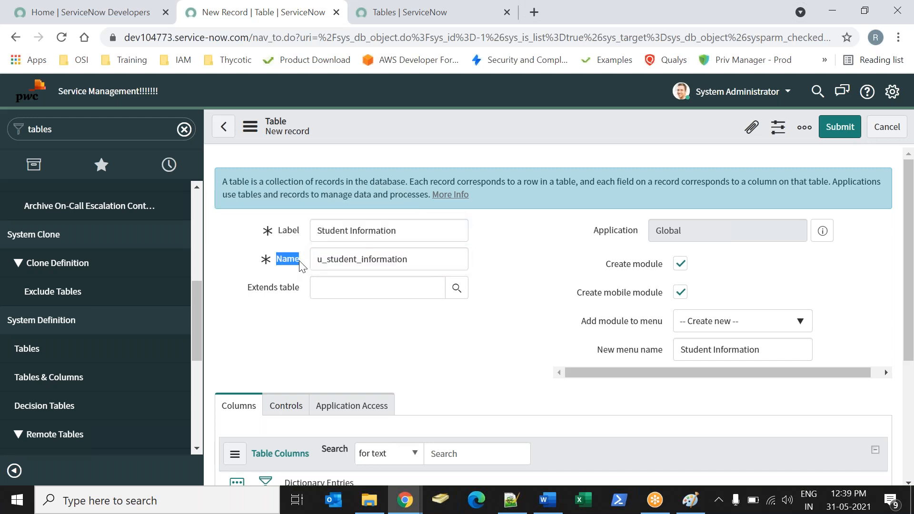
left_click(500, 284)
left_click_drag(409, 233, 309, 232)
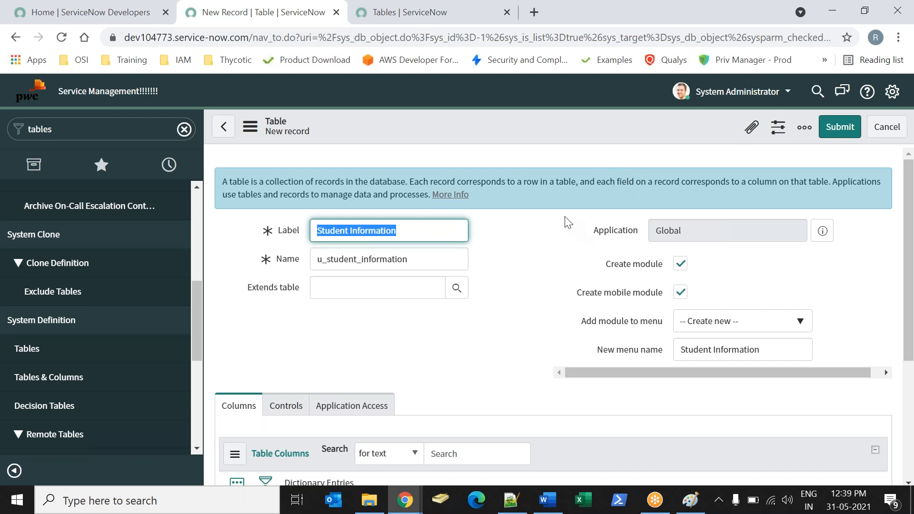
left_click_drag(278, 233, 300, 232)
left_click(544, 246)
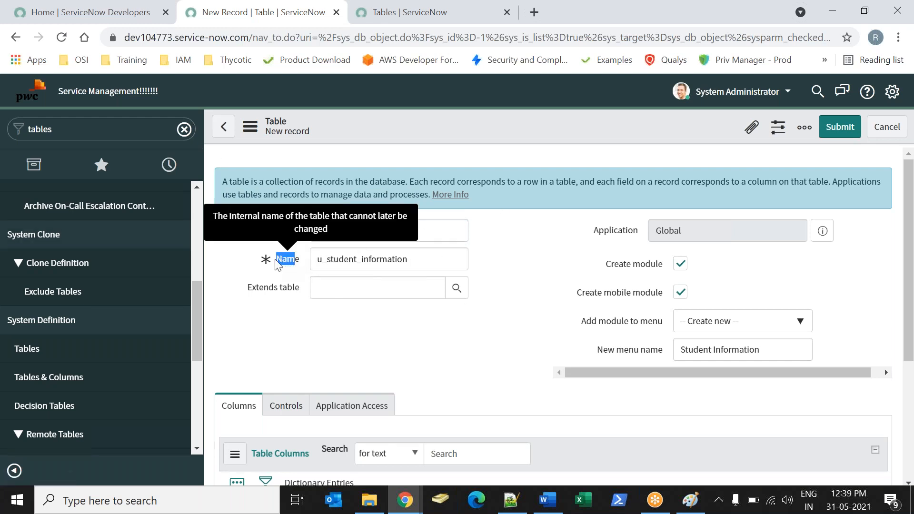
left_click(288, 258)
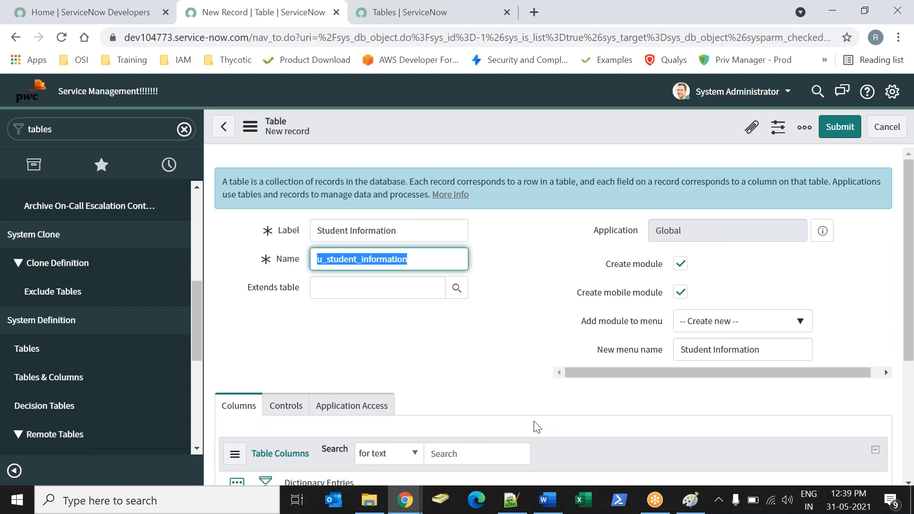
Switch to the Word notes and write the line "Difference between Label & Name" below the numbered student fields list.
key("alt+Tab")
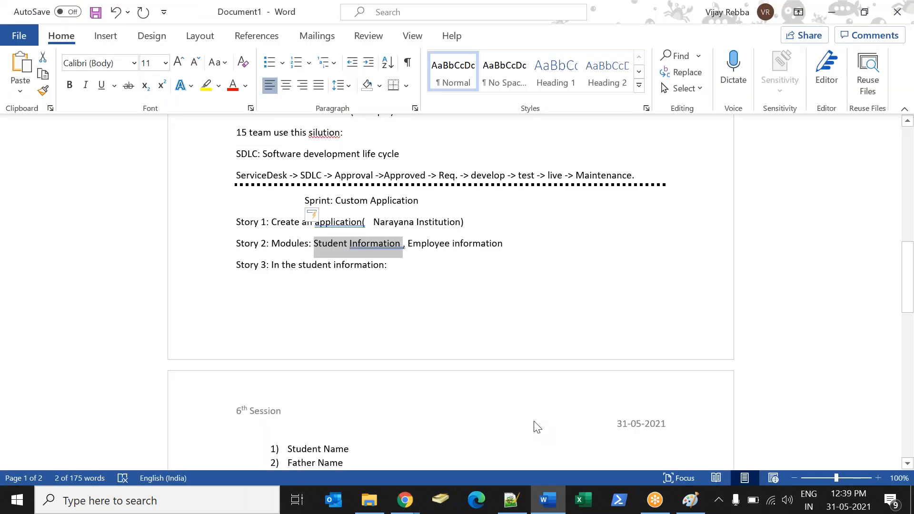
key("Down")
key("Down")
key("Down")
key("Down")
key("Down")
key("Down")
key("Down")
key("Down")
key("Down")
key("Down")
key("Down")
key("Down")
key("Down")
key("Down")
key("Down")
key("Down")
key("Down")
key("Down")
key("Down")
key("Down")
key("Up")
key("Up")
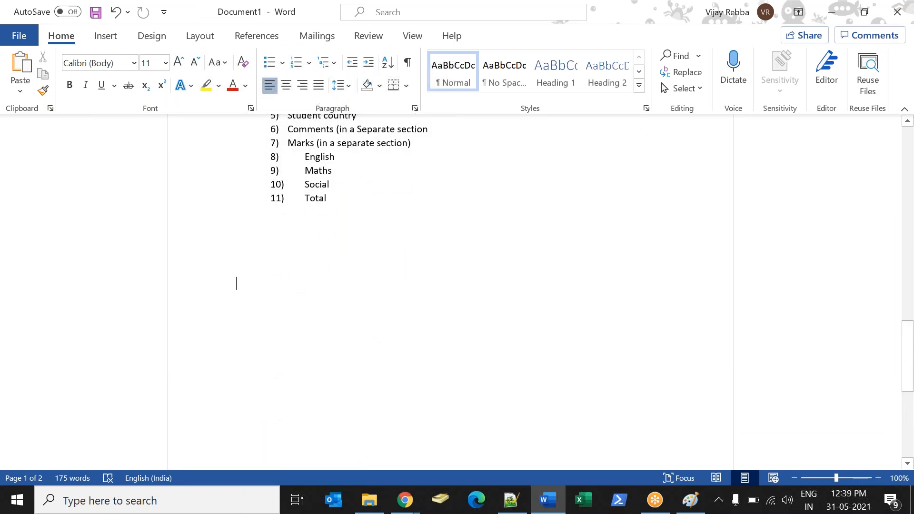
type("Difference bet")
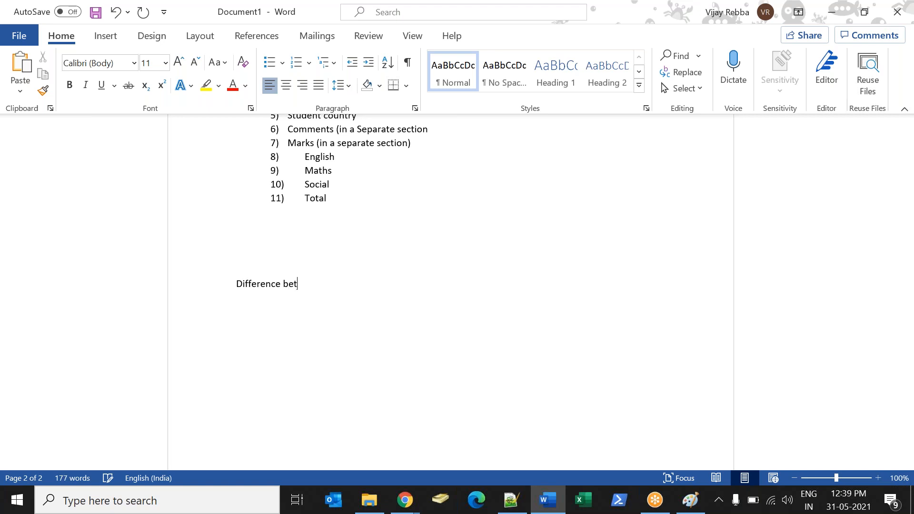
type("ween L")
type("Labe")
type("l & Name")
type("abel")
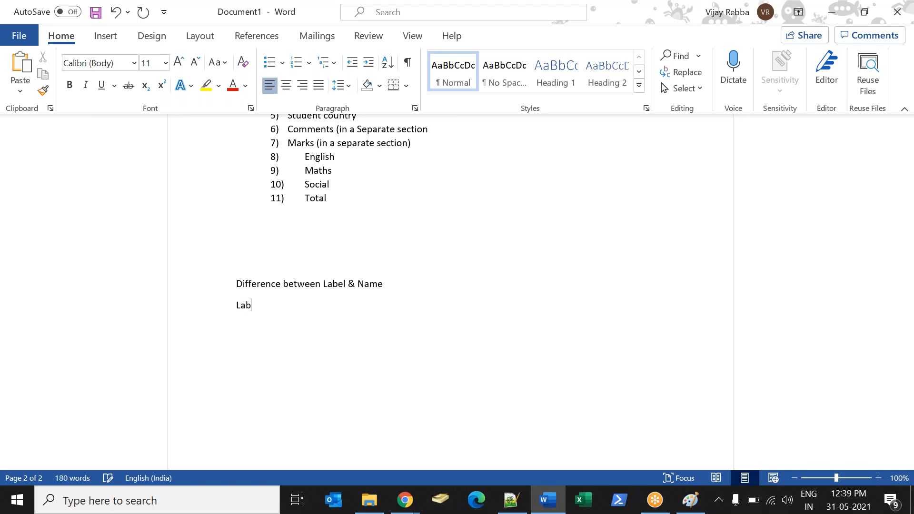
Add the line "Label : Label is for UI level search" under the Label and Name heading.
key("BackSpace")
type("l : Label is for UI level search")
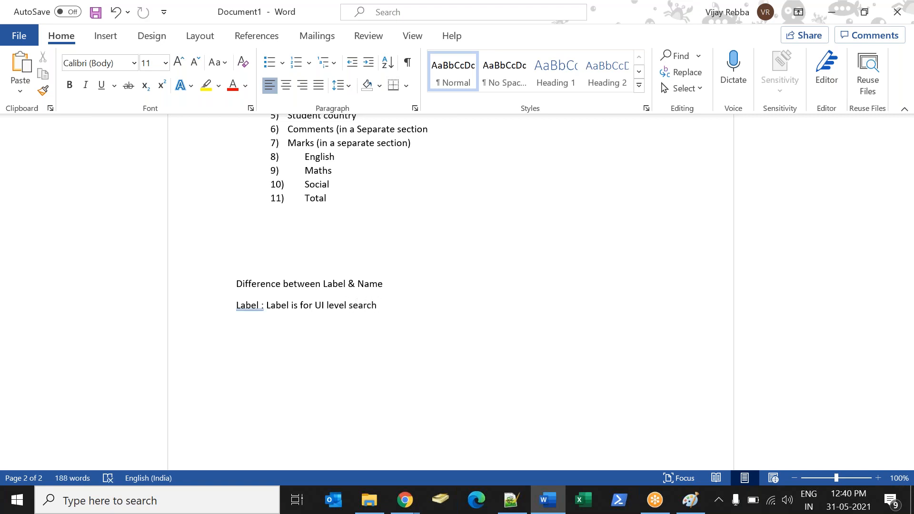
Add the line "Name: DB level search:" below the Label explanation.
key("Return")
type("Name:")
type(" Ba ")
type("DB level s")
type("earch:")
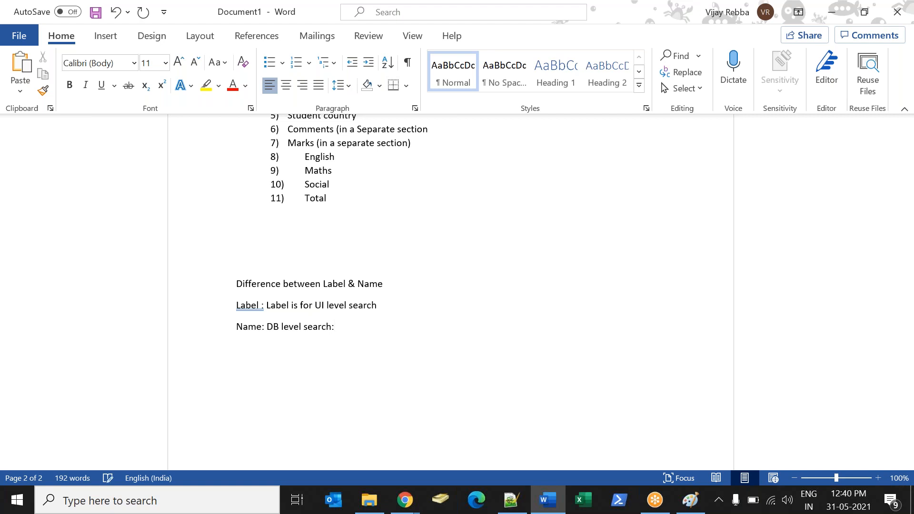
Add the line "Name if I am writing a script:" below the DB level search line in the notes.
key("Return")
type("Name if I am witing")
key("BackSpace")
key("BackSpace")
key("BackSpace")
key("BackSpace")
type("riting a script")
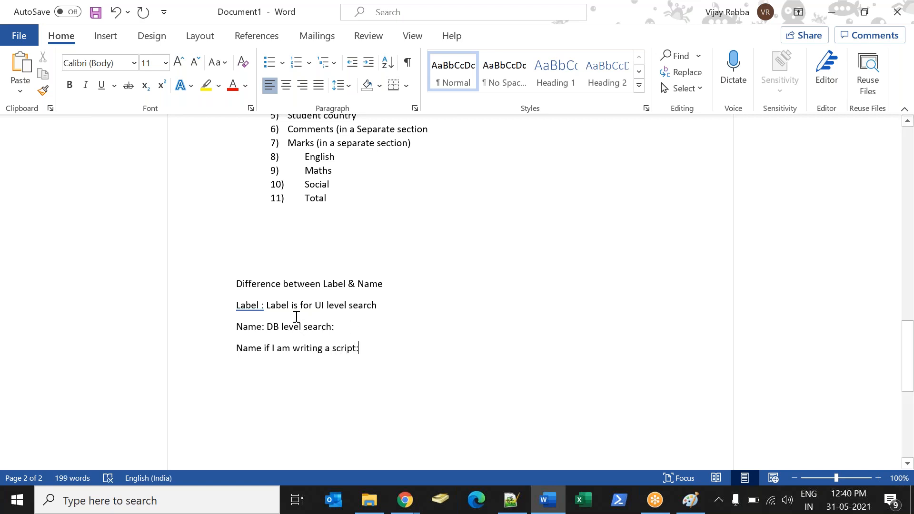
left_click(261, 305)
Switch to the ServiceNow new table form in Chrome and review its Label, Name and module settings.
key("alt+Tab")
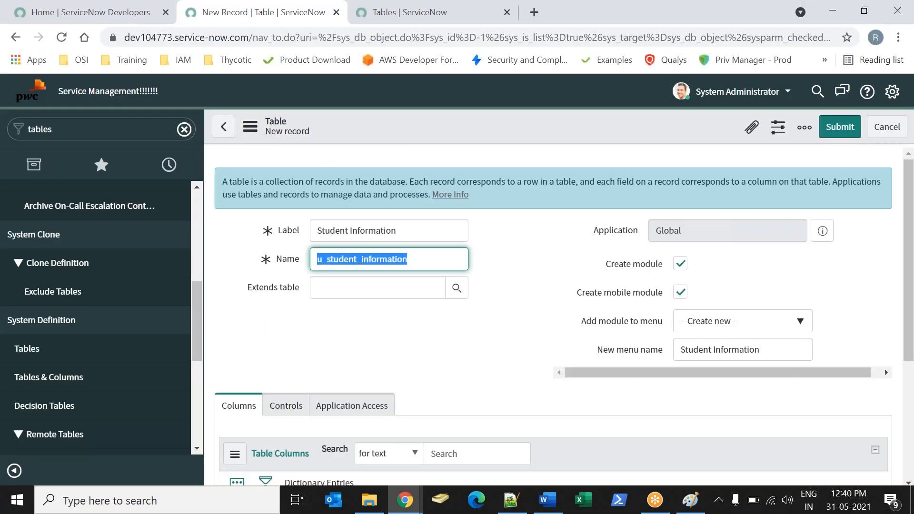
left_click_drag(286, 236, 287, 241)
double_click(284, 263)
left_click(567, 299)
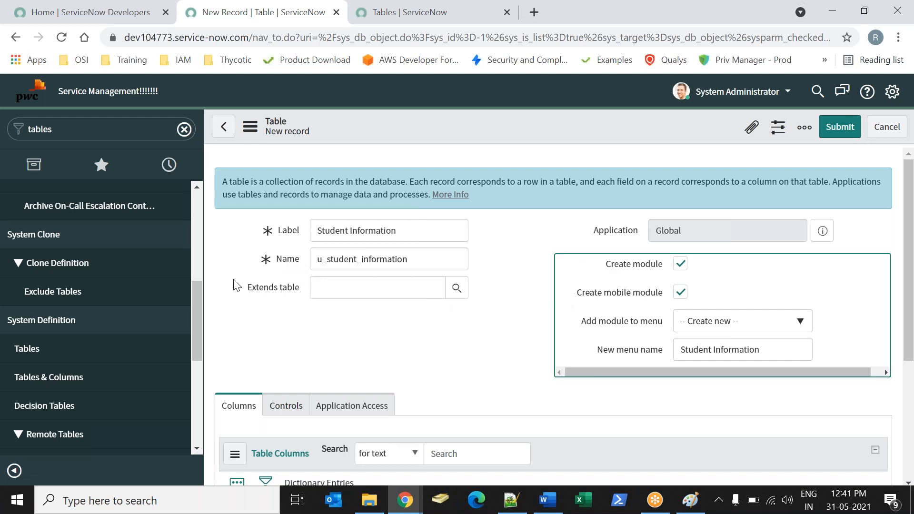
Switch to the Word notes and look up the modules listed under Story 2 of the custom application sprint.
left_click(551, 512)
left_click_drag(893, 335, 866, 236)
left_click(857, 257)
left_click_drag(905, 342, 910, 257)
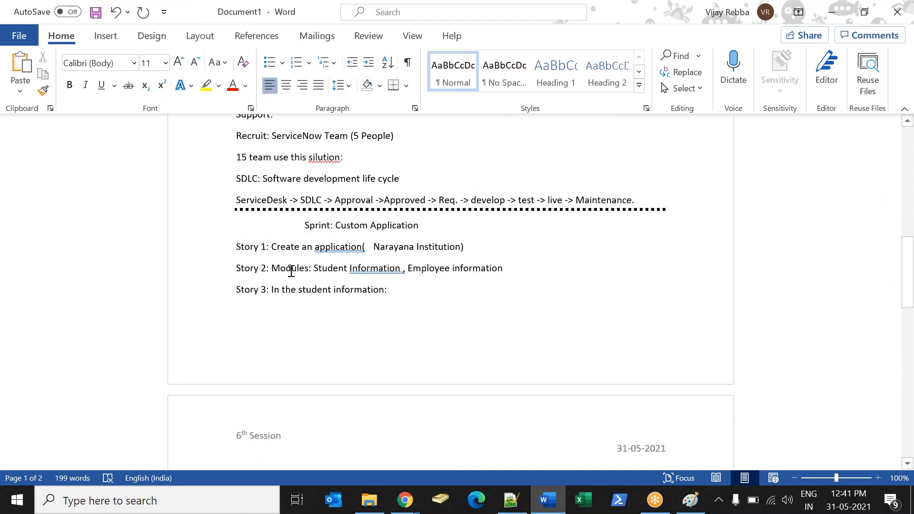
left_click_drag(285, 269, 291, 270)
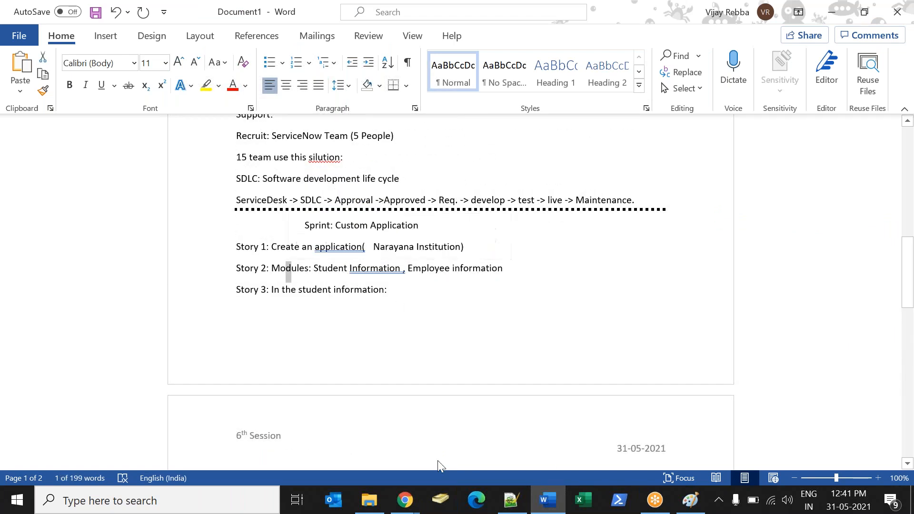
Return to the ServiceNow new table form in Chrome and check its Label against the Story 2 module name.
mouse_move(405, 499)
left_click(271, 433)
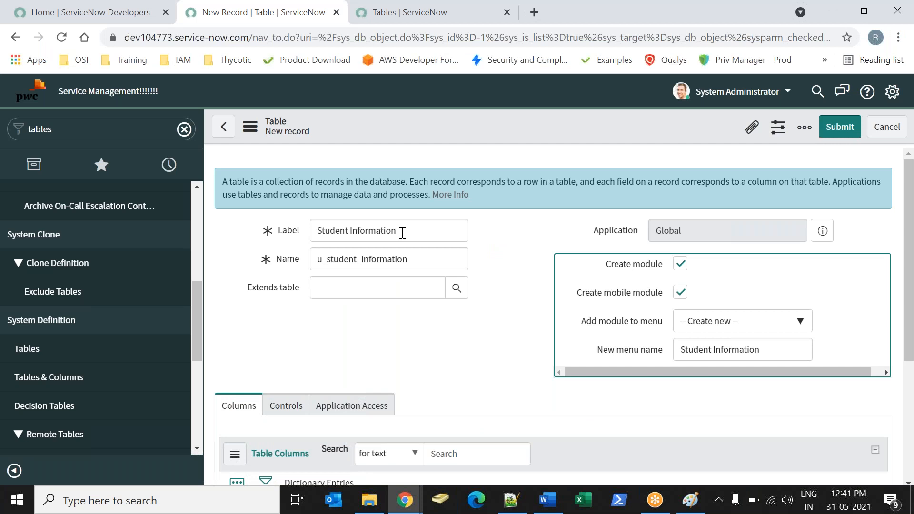
left_click_drag(403, 233, 224, 225)
left_click(521, 262)
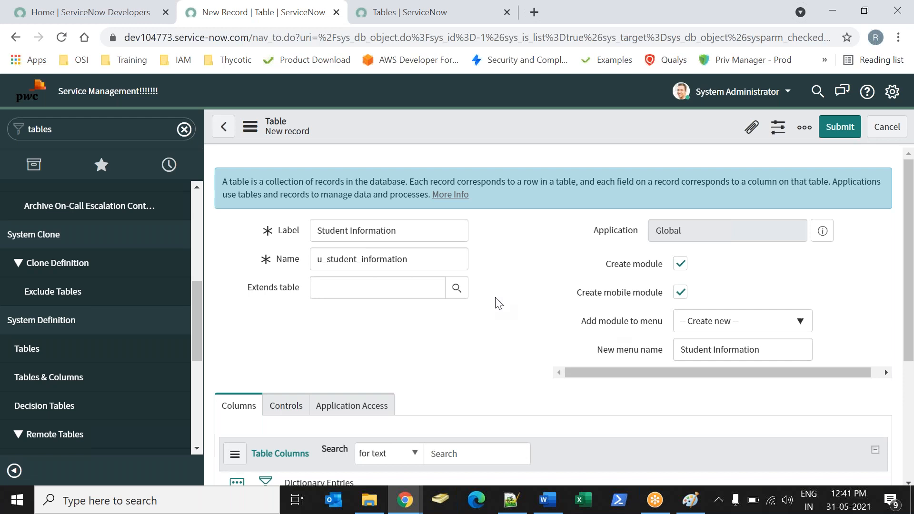
Check the table's Label and search the Add module to menu choices for "inc" and "pr" without selecting a menu.
left_click_drag(403, 230, 315, 230)
left_click(527, 278)
left_click(718, 328)
type("inc")
key("BackSpace")
key("BackSpace")
key("BackSpace")
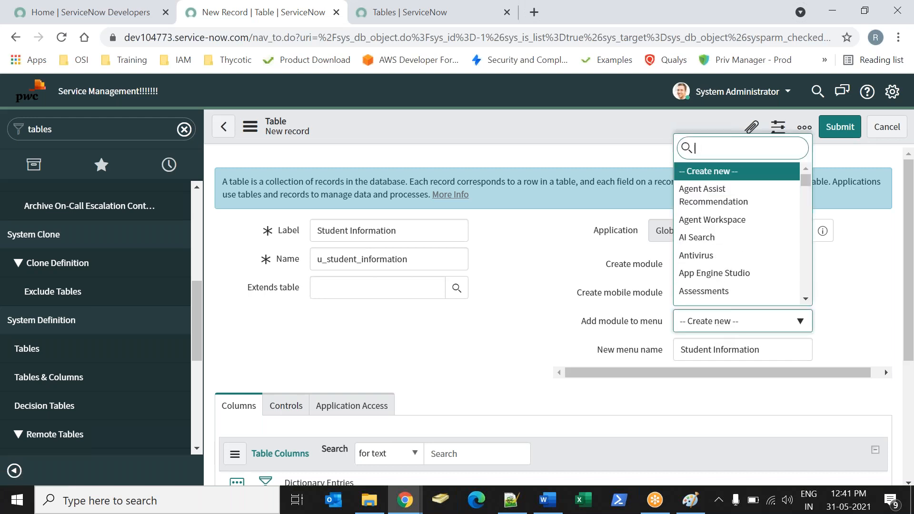
type("pr")
key("BackSpace")
key("BackSpace")
left_click(584, 358)
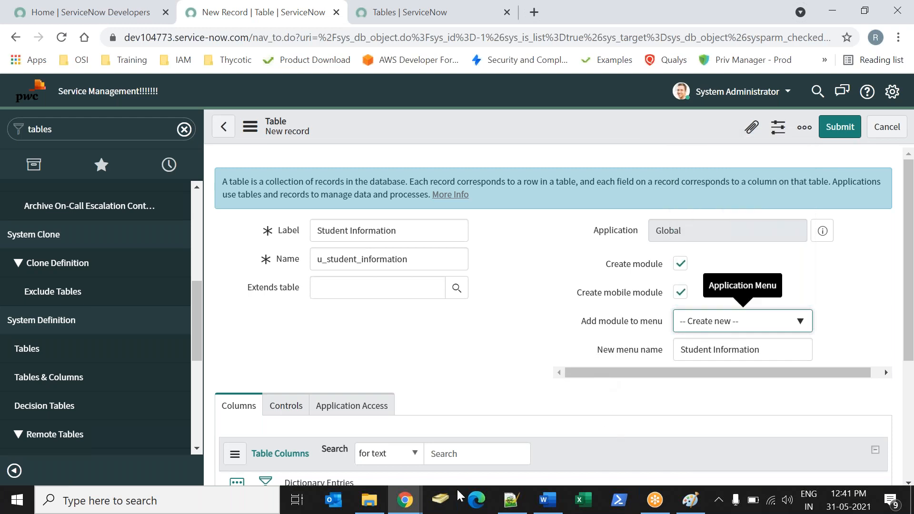
Copy the application name Narayana Institution from Story 1 in the Word notes into New menu name on the ServiceNow table form in Chrome.
left_click(547, 500)
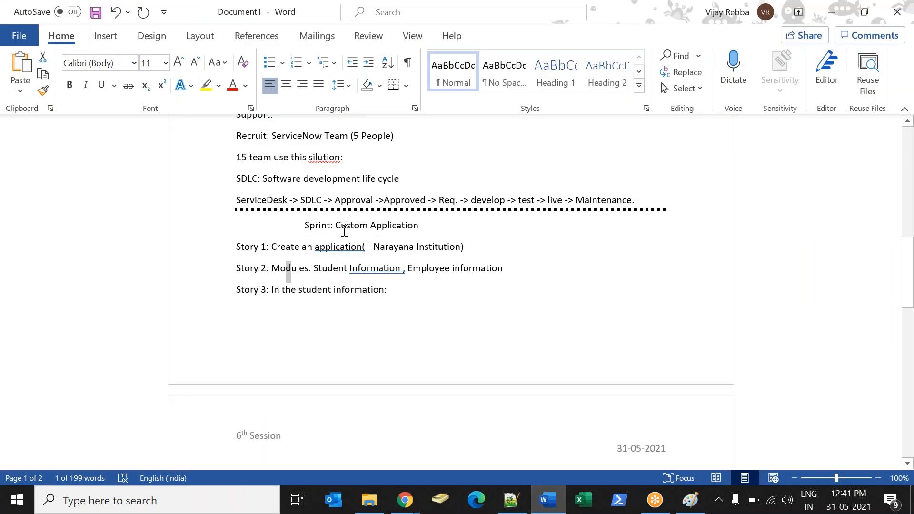
left_click_drag(373, 247, 444, 251)
right_click(445, 251)
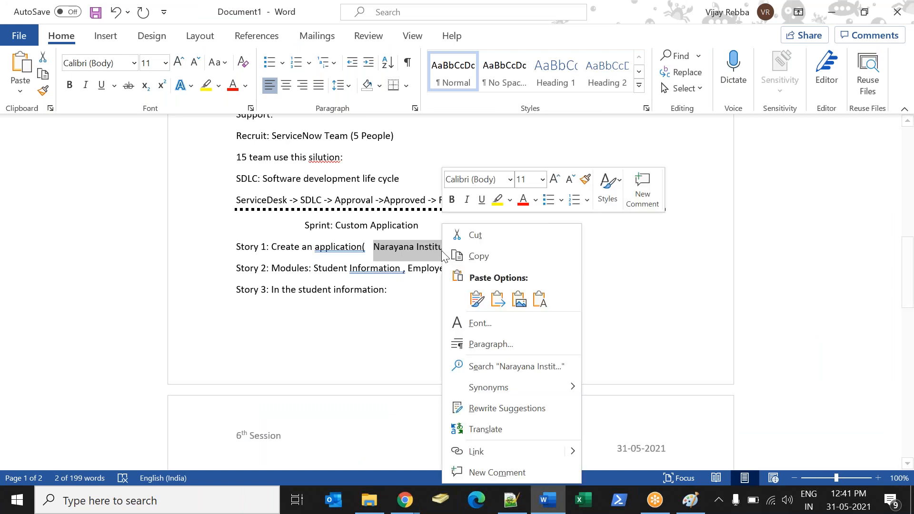
left_click(473, 255)
mouse_move(404, 499)
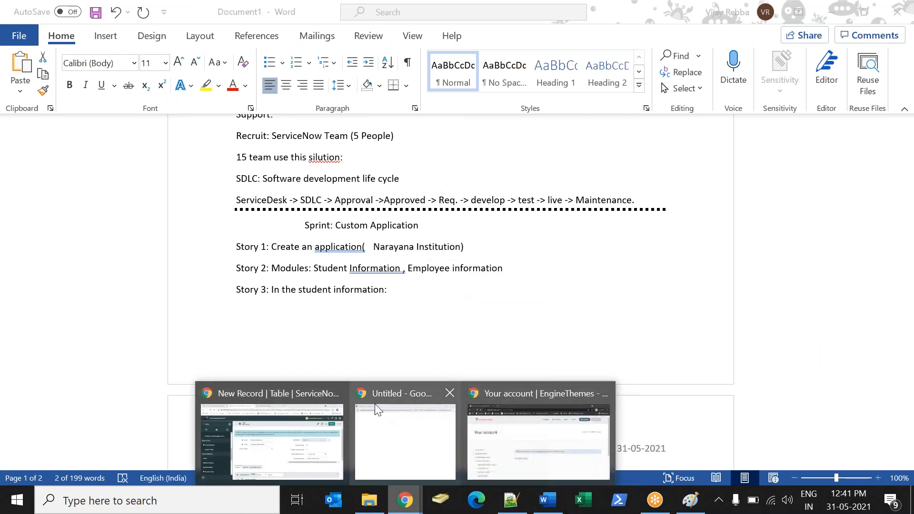
left_click(305, 438)
triple_click(781, 349)
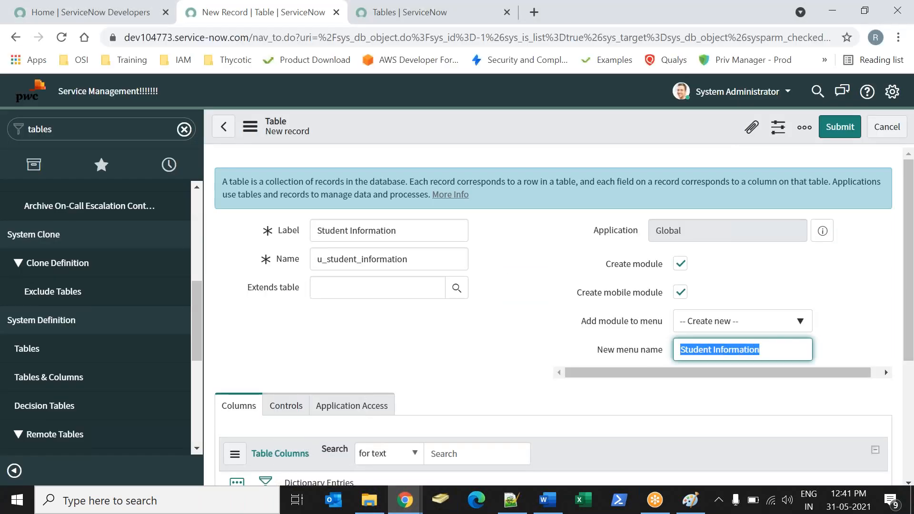
key("ctrl+v")
left_click(527, 338)
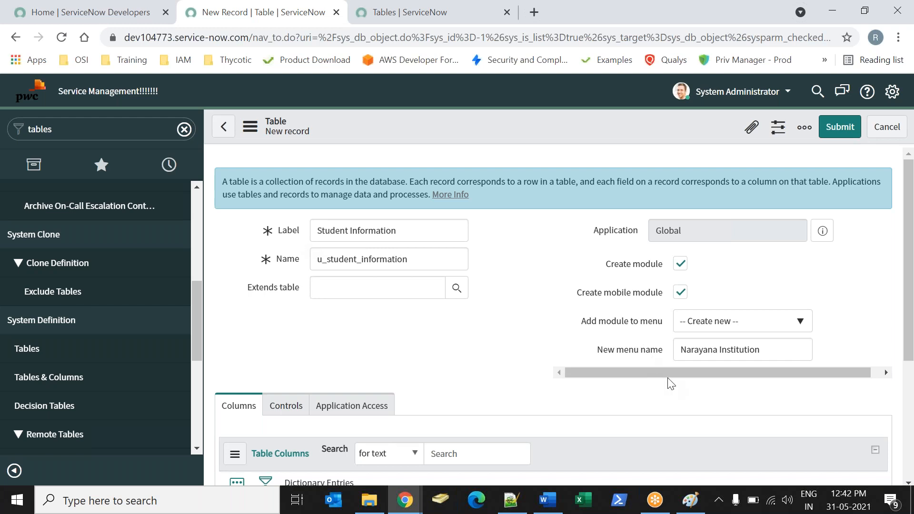
Review the New menu name, Label and Extends table fields on the new table form.
left_click_drag(579, 358, 662, 351)
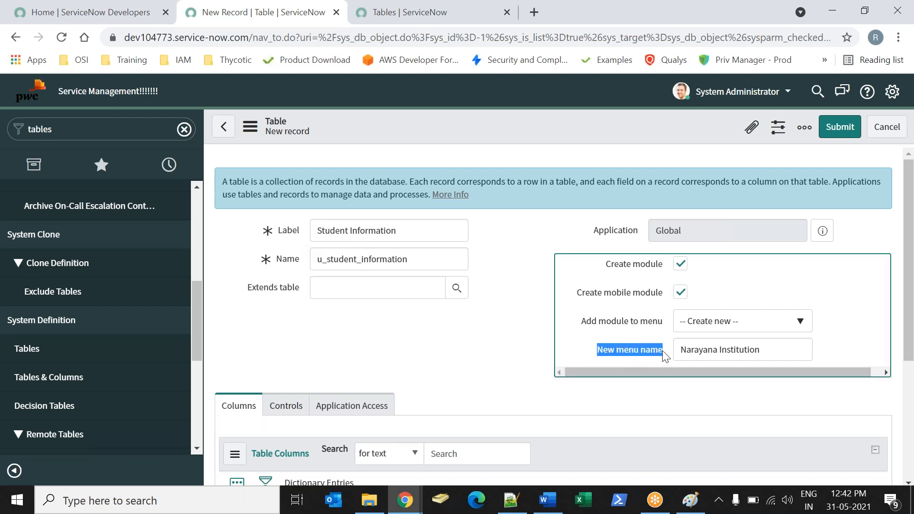
left_click(511, 335)
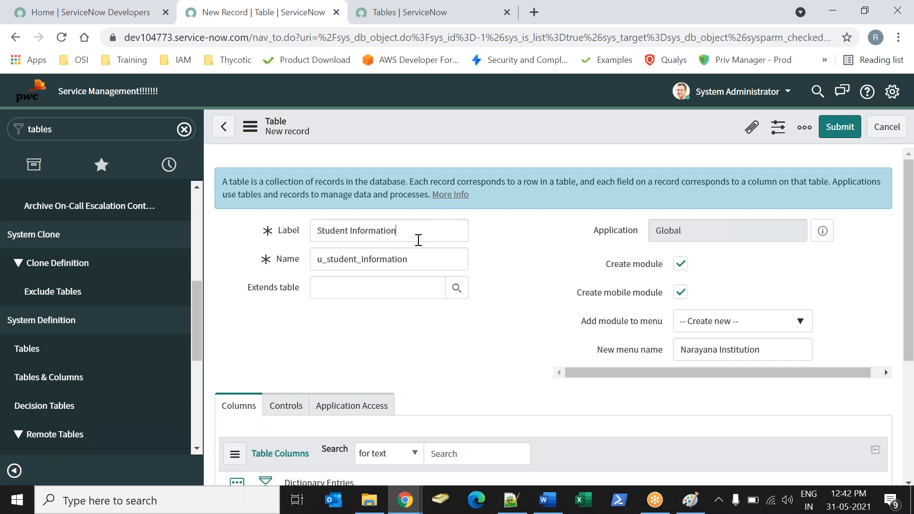
left_click_drag(418, 239, 248, 222)
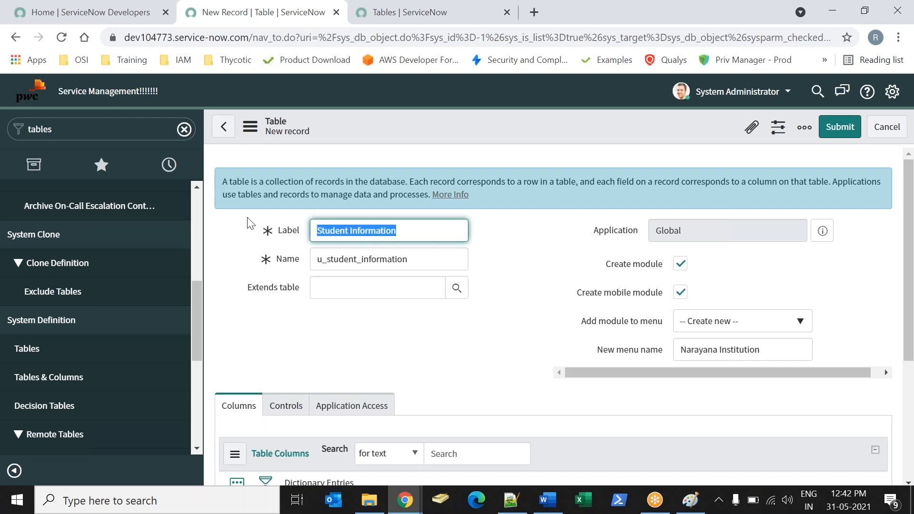
left_click(404, 343)
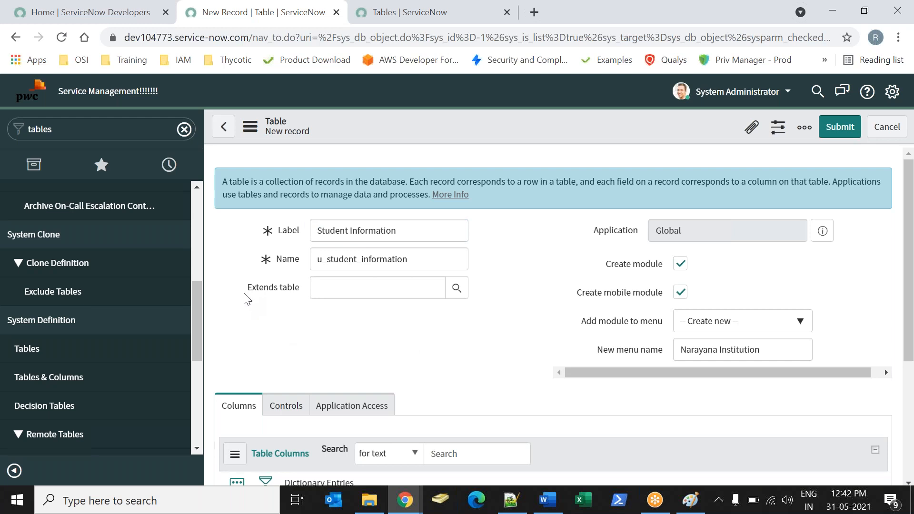
left_click_drag(247, 294, 299, 299)
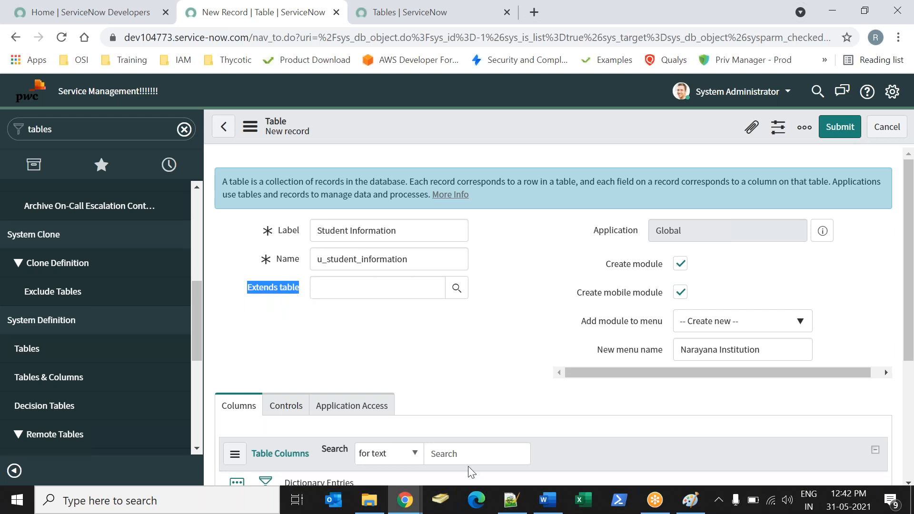
Switch to the Word notes and add the line "St Mary Institutions:" in the blank space below the script line.
left_click(547, 500)
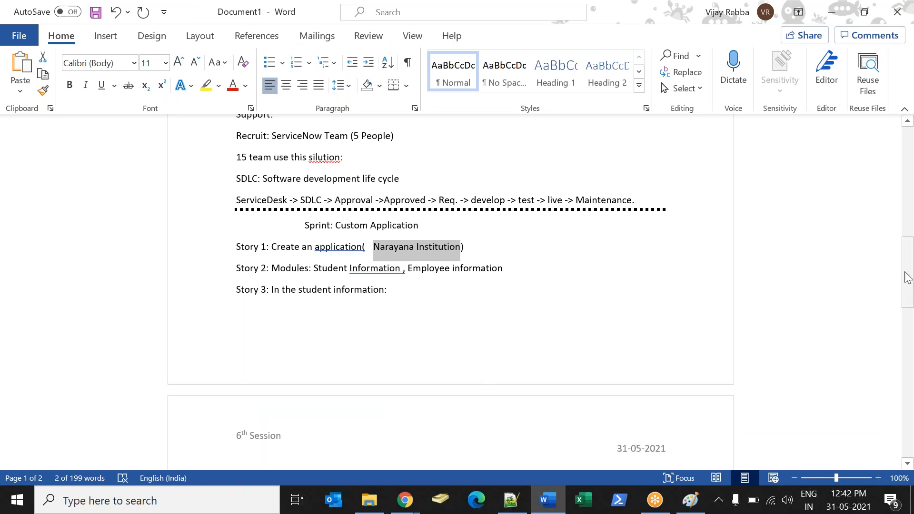
left_click_drag(908, 273, 911, 394)
left_click(236, 349)
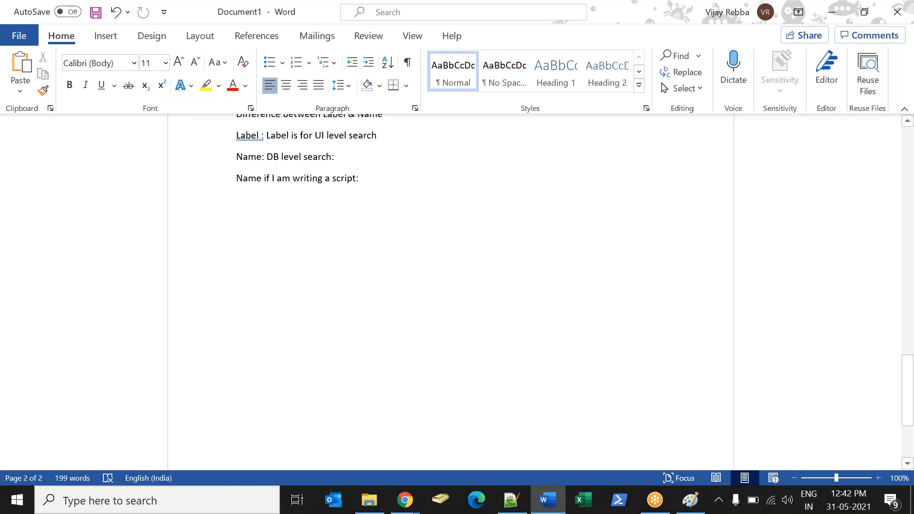
type("st Mar")
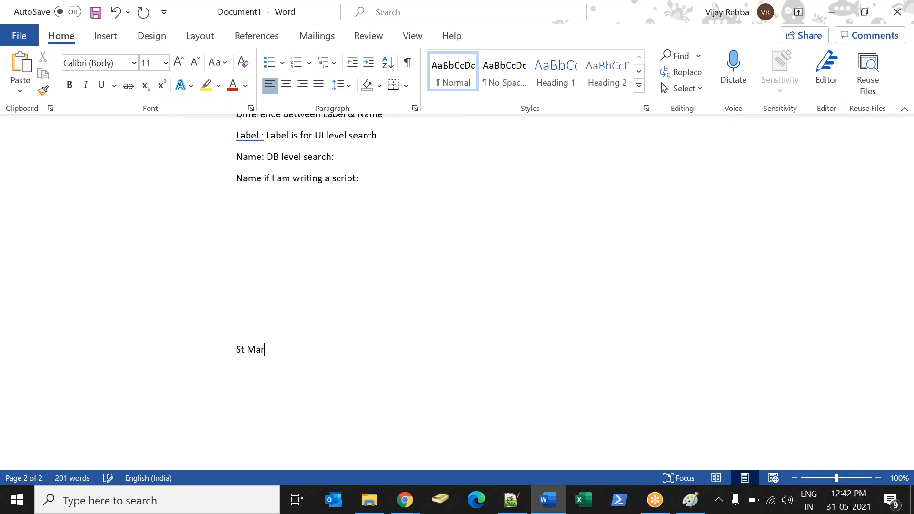
type("y Institutions:")
Review the numbered list of student information fields under Story 3 in the notes, undoing any accidental text move.
left_click_drag(911, 394, 892, 303)
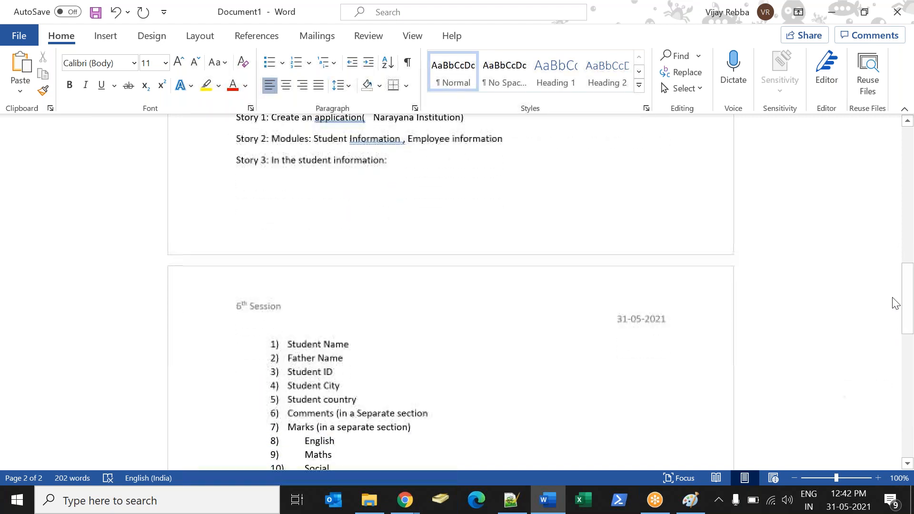
left_click_drag(289, 348, 327, 373)
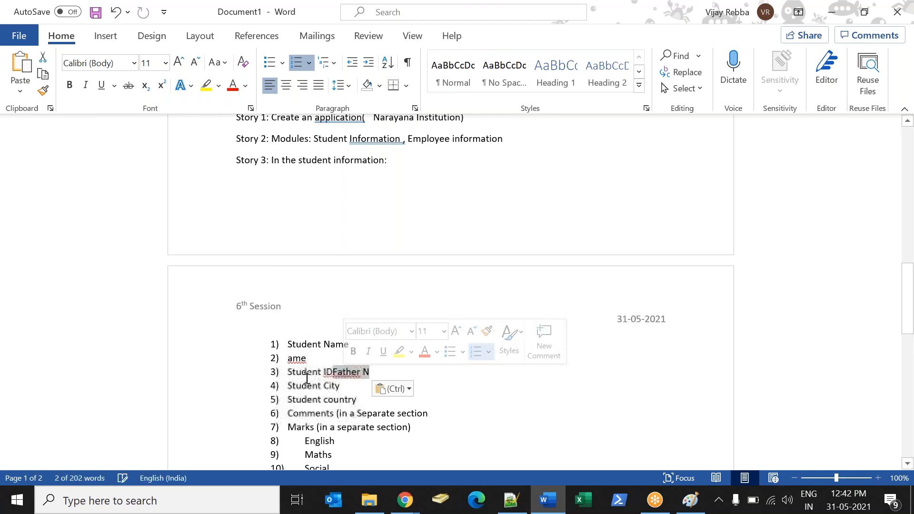
key("ctrl+z")
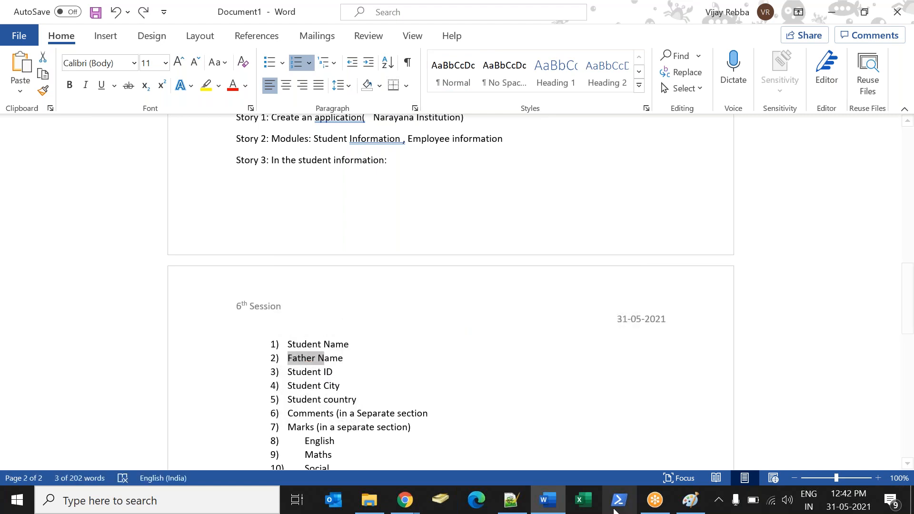
left_click_drag(908, 323, 908, 350)
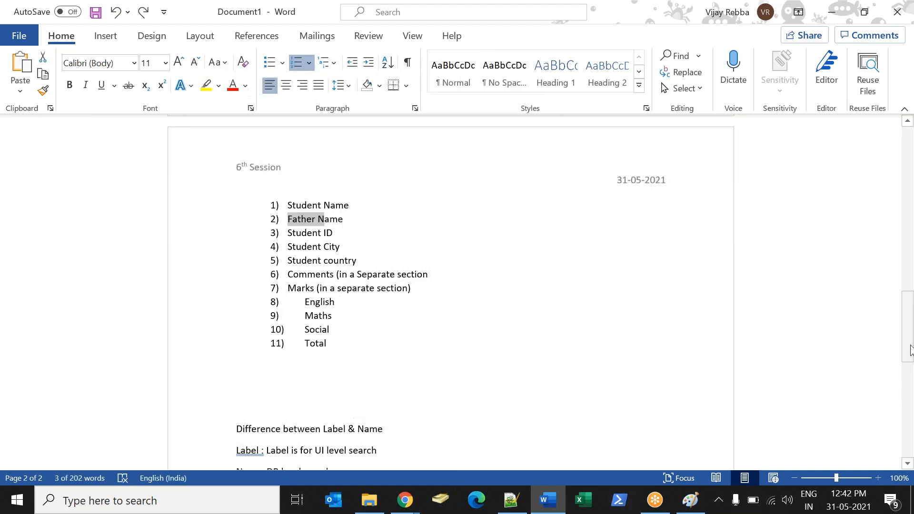
Switch to the ServiceNow new table form in Chrome and set Extends table to State Transition Model.
left_click(405, 500)
left_click(299, 440)
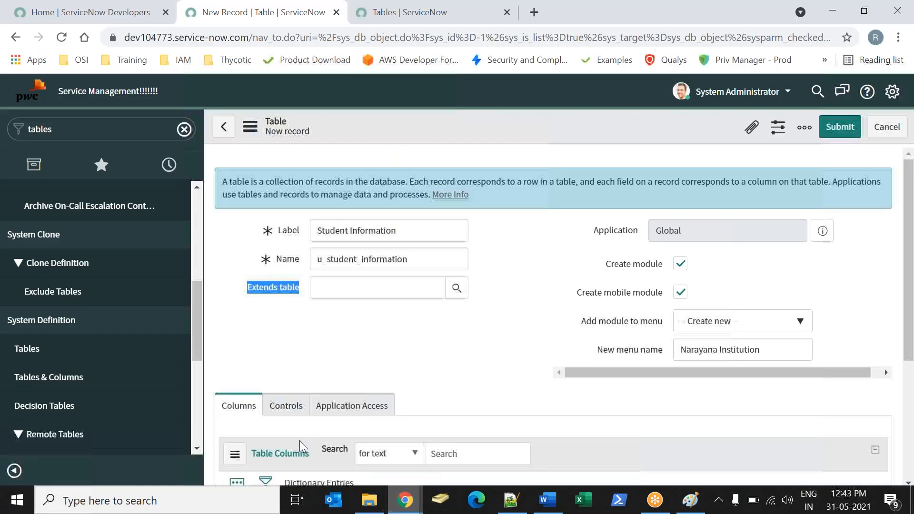
left_click(402, 343)
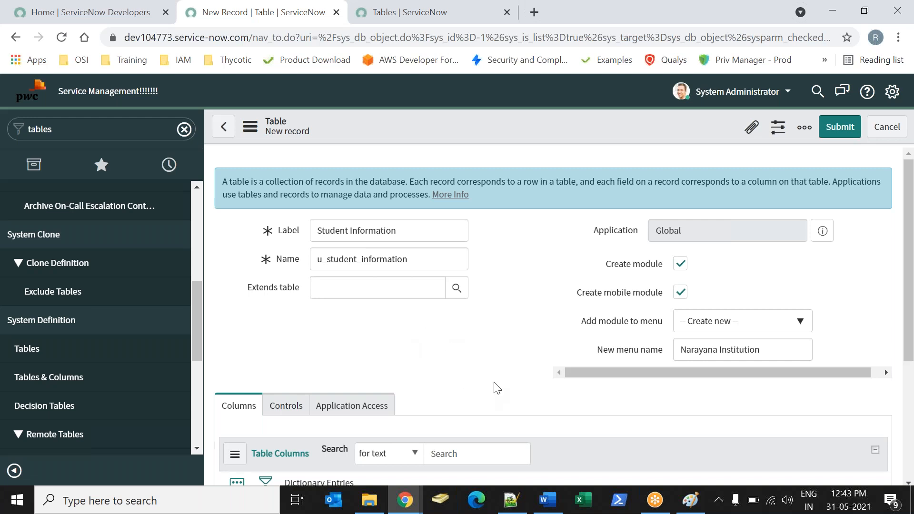
left_click(374, 288)
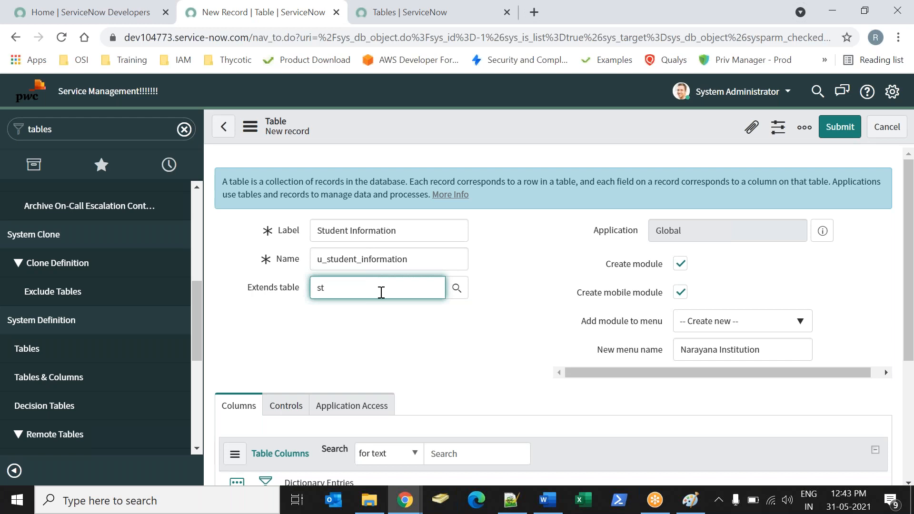
type("st")
key("Down")
key("Down")
key("Return")
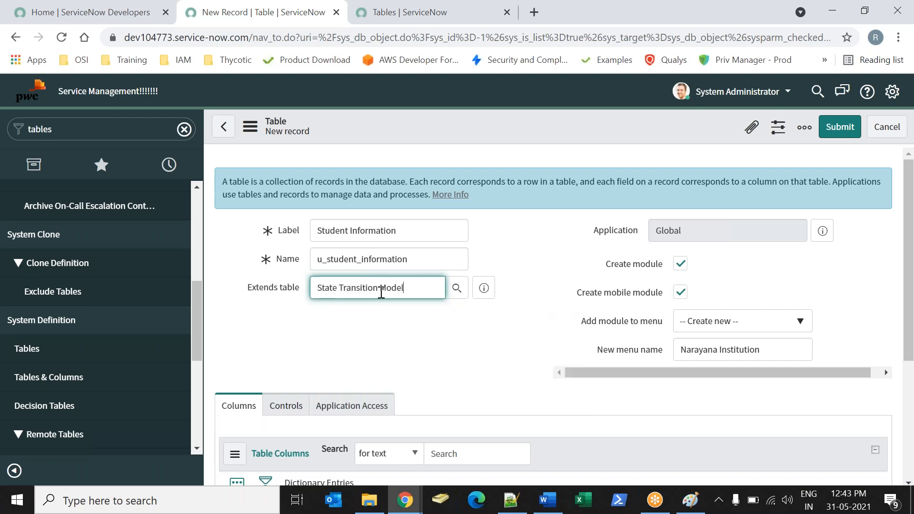
left_click(422, 357)
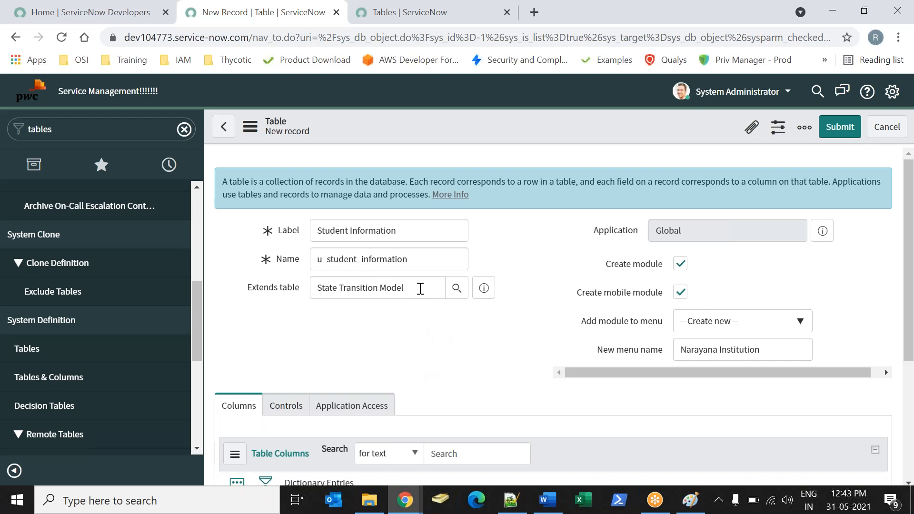
Compare the parent table chosen in Extends table with the new table's Label.
left_click_drag(418, 288, 314, 286)
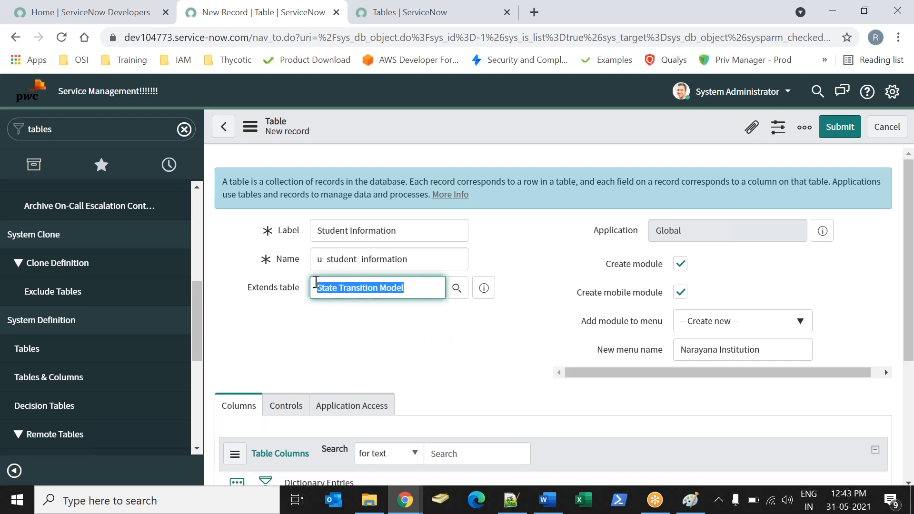
left_click(370, 325)
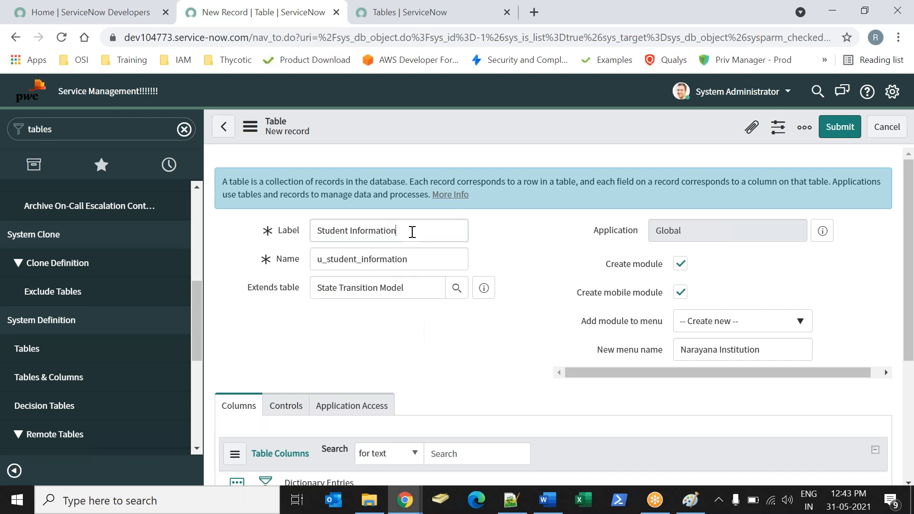
left_click_drag(409, 230, 292, 230)
left_click(503, 264)
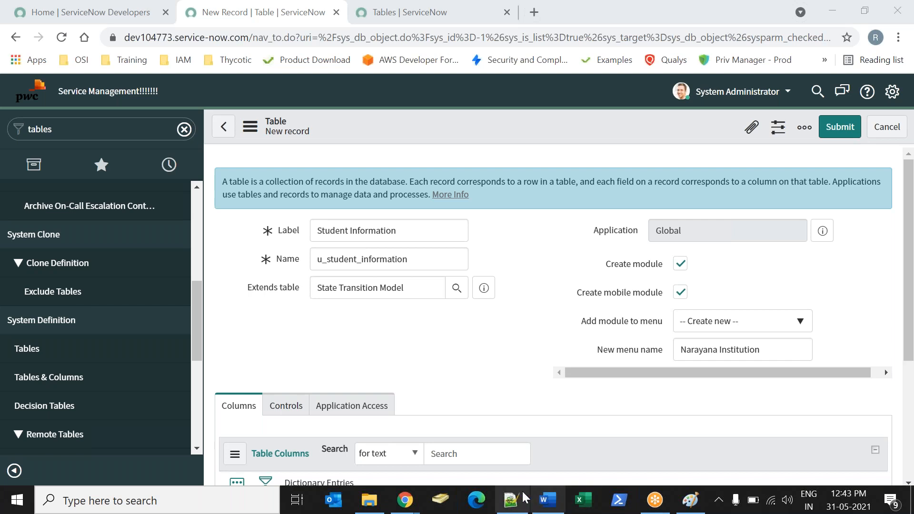
Switch to Paint and start a new blank drawing, discarding the existing diagram without saving.
left_click(690, 499)
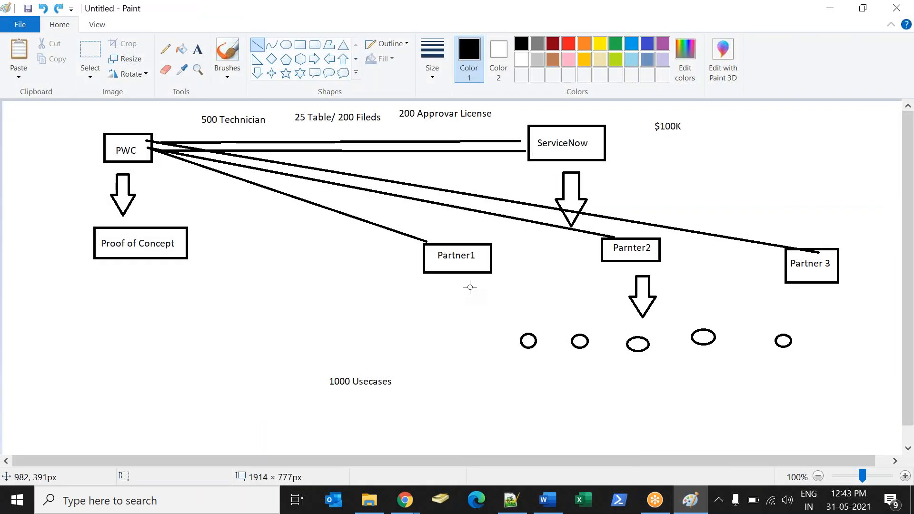
key("ctrl+z")
key("ctrl+z")
key("ctrl+n")
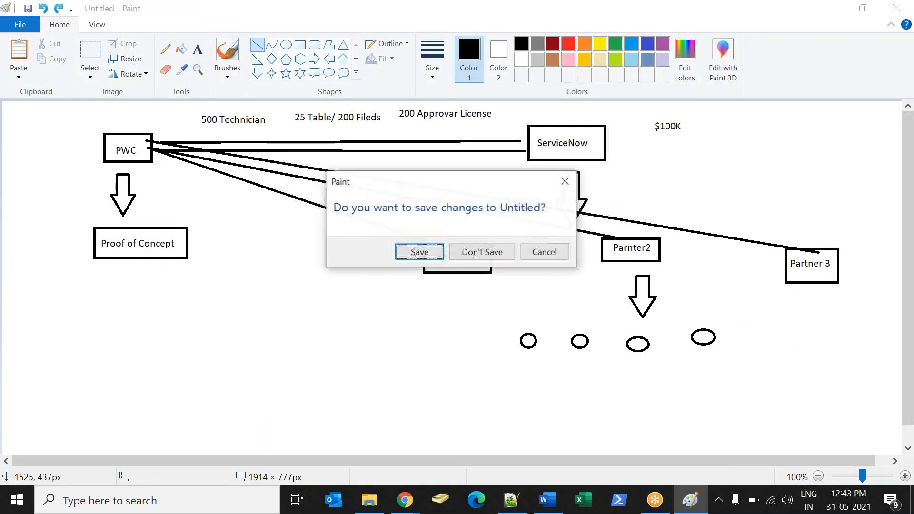
key("n")
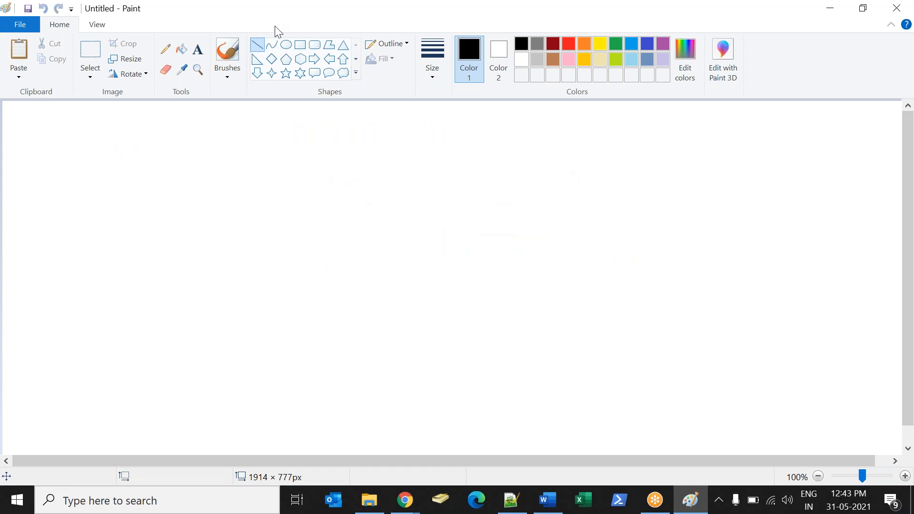
Switch to the ServiceNow new table form in Chrome and check its Extends table value.
left_click(412, 508)
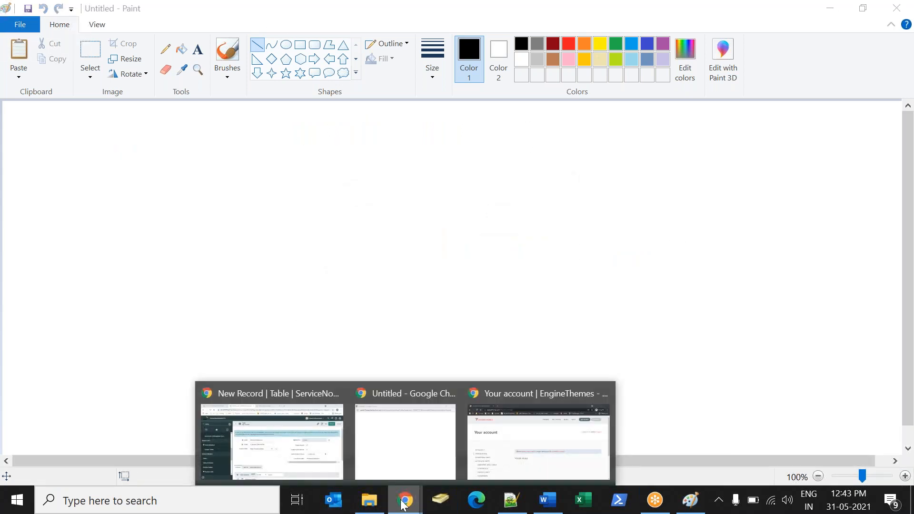
left_click(326, 454)
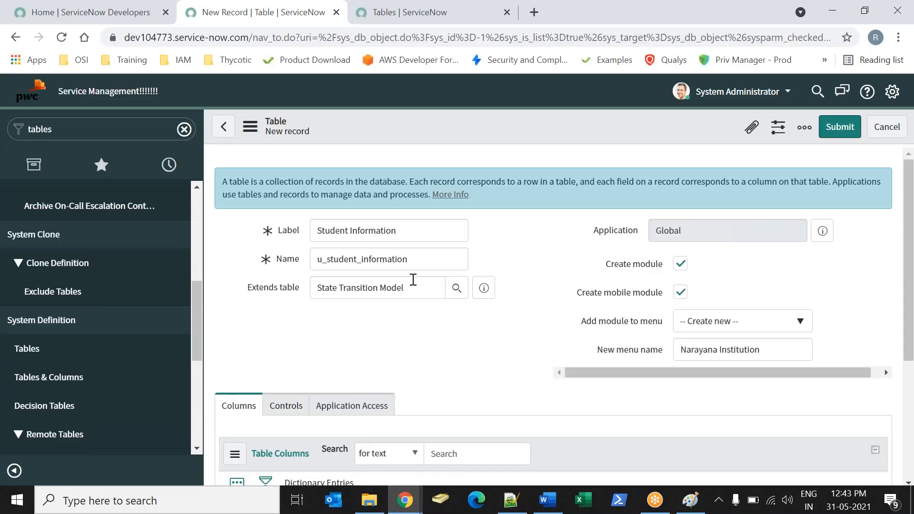
left_click_drag(413, 283, 289, 277)
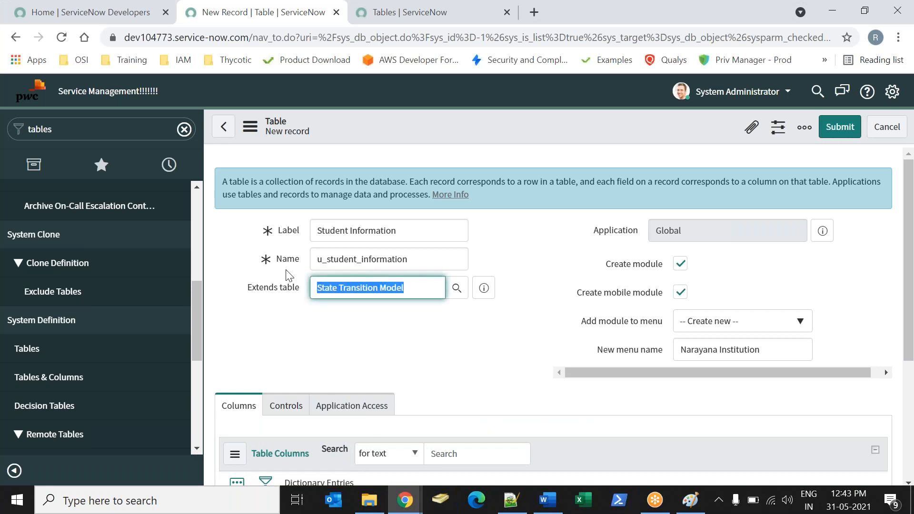
Bring up the blank Untitled Chrome window and close it.
left_click(403, 505)
left_click(397, 452)
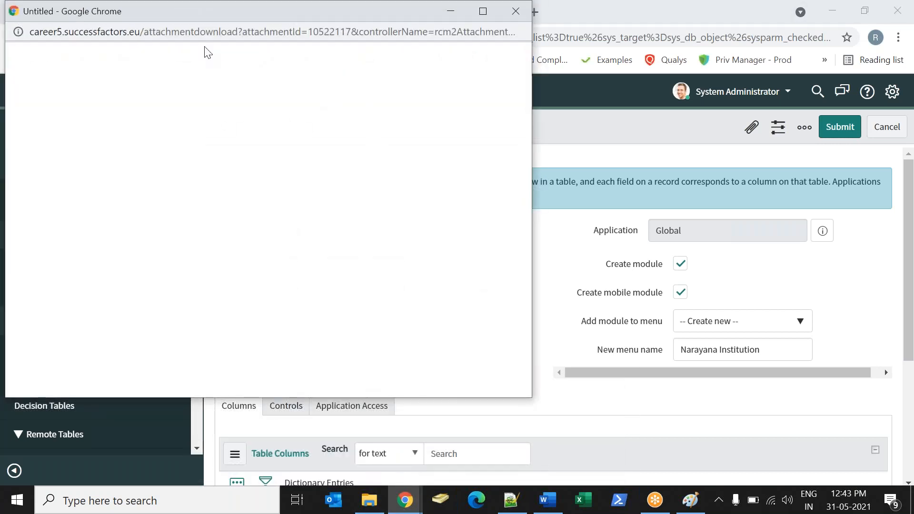
right_click(133, 16)
left_click(200, 258)
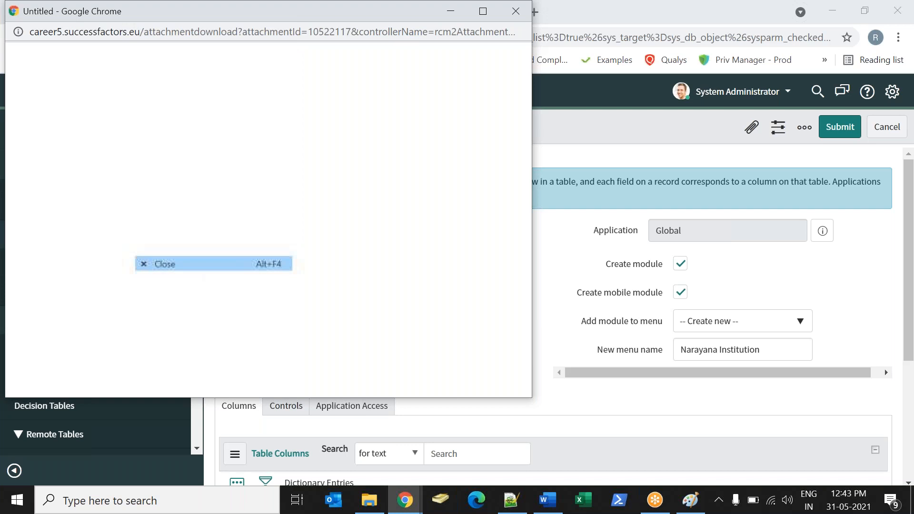
Switch to Paint and draw six small rectangles in two loose columns on the blank canvas.
left_click(404, 500)
left_click(470, 442)
left_click(493, 331)
left_click(690, 500)
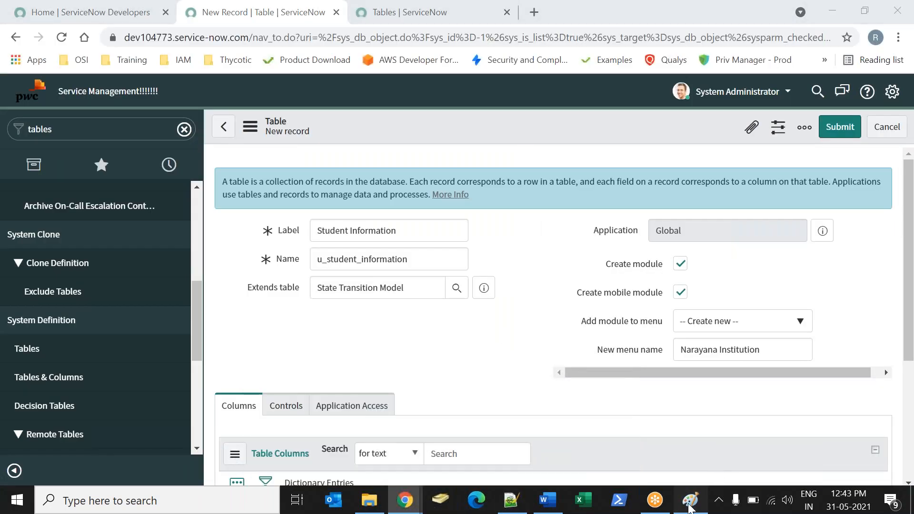
left_click(300, 45)
left_click_drag(141, 141, 184, 165)
left_click_drag(267, 136, 305, 162)
left_click_drag(152, 218, 182, 233)
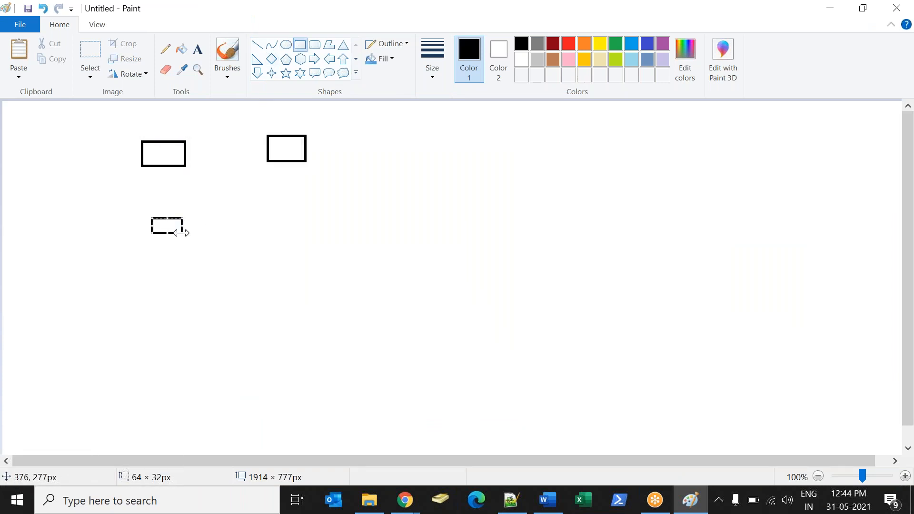
left_click_drag(261, 220, 288, 242)
left_click_drag(154, 294, 191, 302)
left_click_drag(289, 317, 318, 330)
Draw one large rectangle enclosing all six small rectangles.
left_click(173, 328)
left_click_drag(105, 109, 352, 380)
left_click(408, 371)
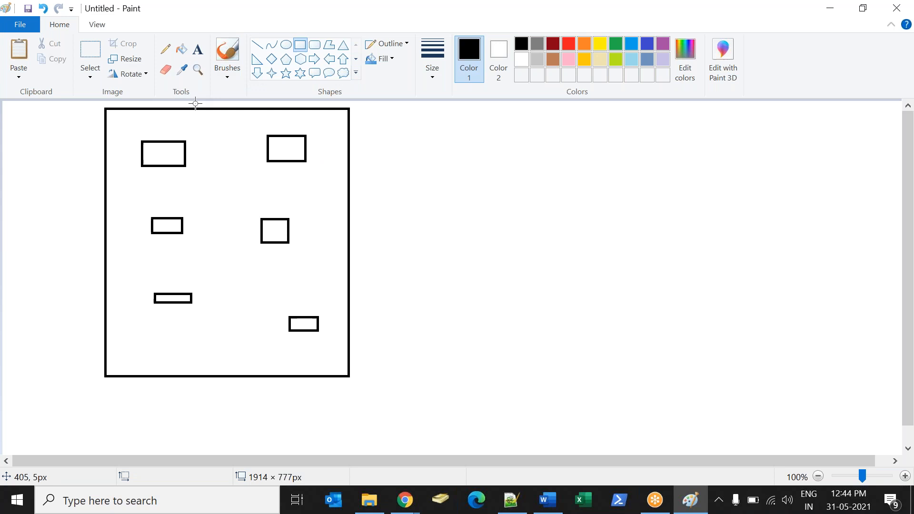
Try four small rectangles outside the large frame and undo all four.
left_click_drag(623, 127, 644, 140)
left_click_drag(728, 139, 747, 160)
left_click_drag(657, 201, 697, 222)
left_click_drag(769, 242, 813, 293)
key("ctrl+z")
key("ctrl+z")
key("ctrl+z")
key("ctrl+z")
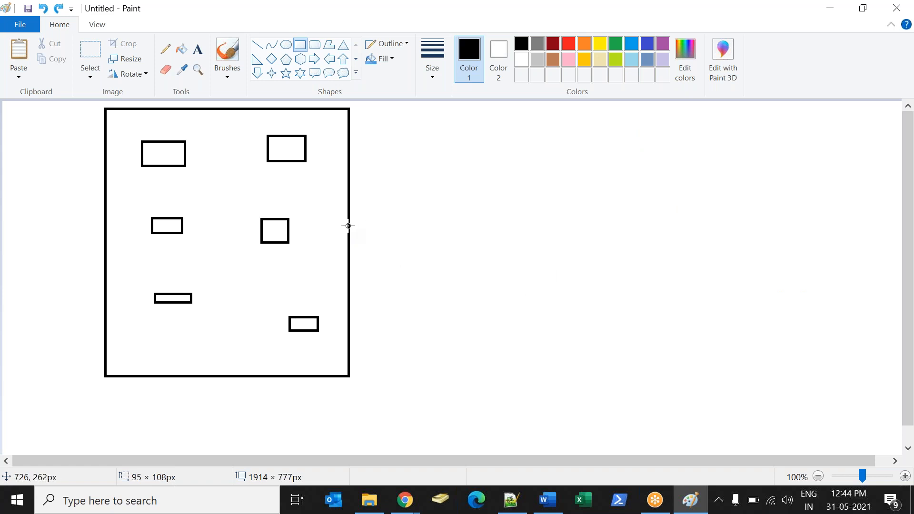
Switch to the ServiceNow new table form in Chrome and compare the Extends table and Label fields.
mouse_move(405, 500)
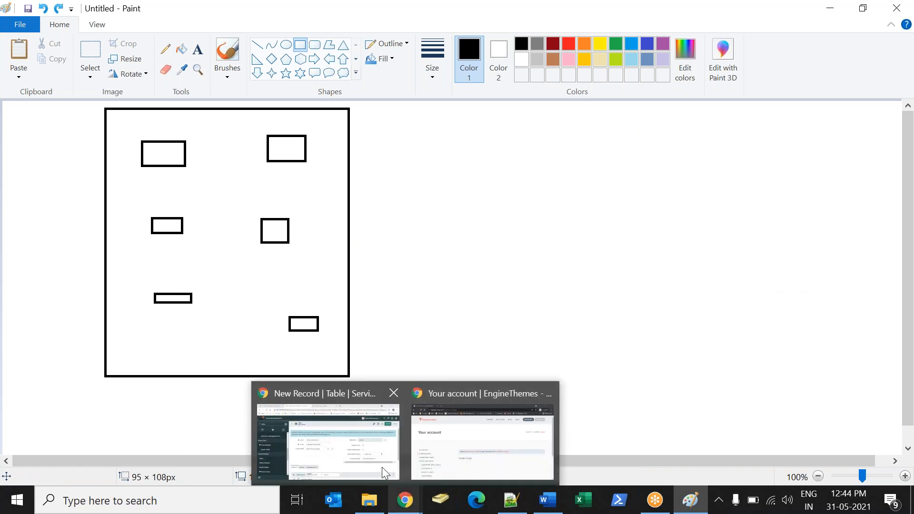
left_click(362, 448)
left_click_drag(410, 284, 287, 281)
left_click(385, 343)
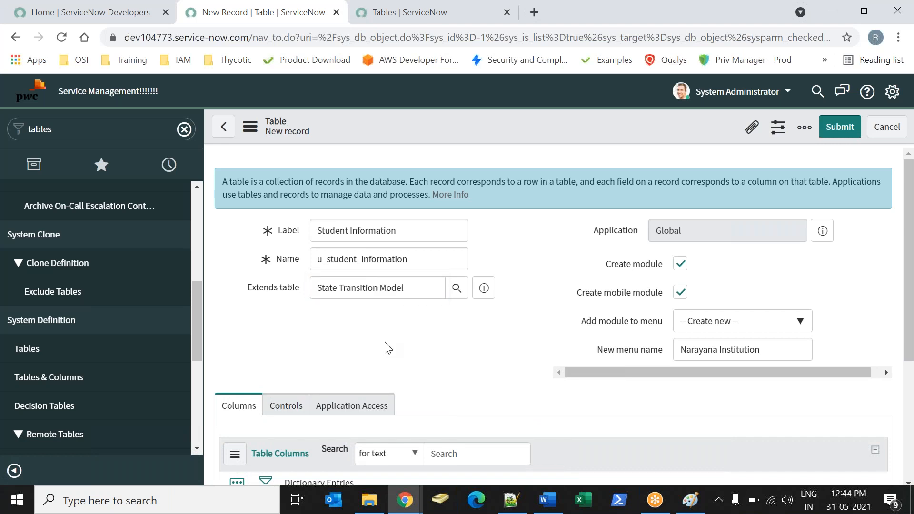
left_click_drag(417, 222, 301, 219)
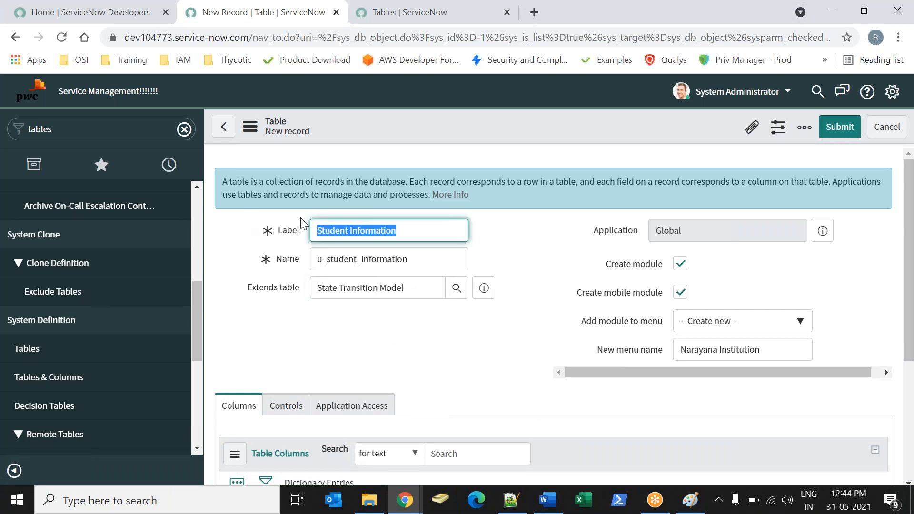
left_click(420, 283)
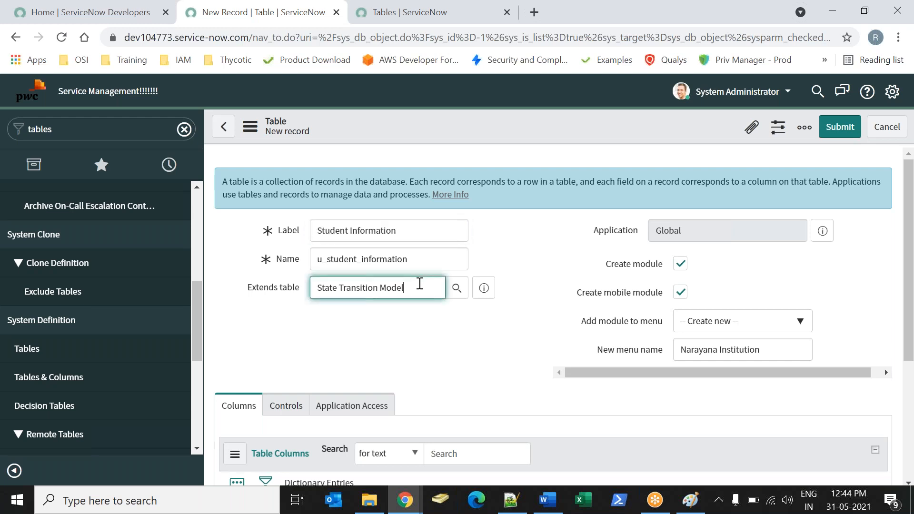
Look up the tables available for Extends table, check how many are offered, and close the list.
left_click(455, 289)
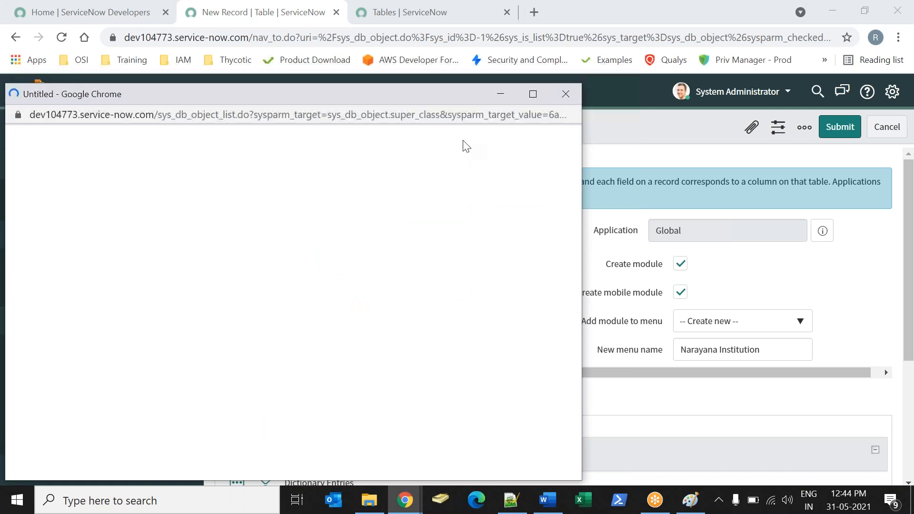
left_click_drag(507, 144, 504, 145)
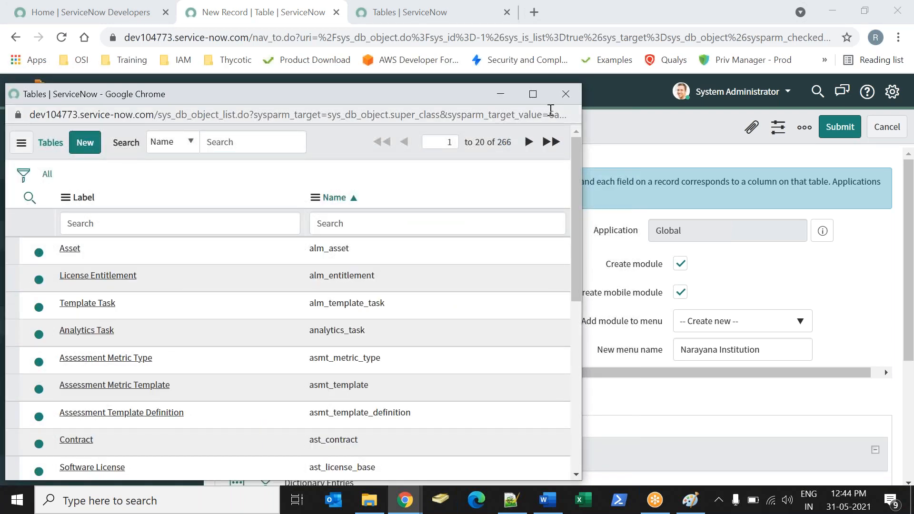
left_click(565, 94)
Open the Tables module in a new browser tab and check the total record count on the full Tables list.
right_click(39, 349)
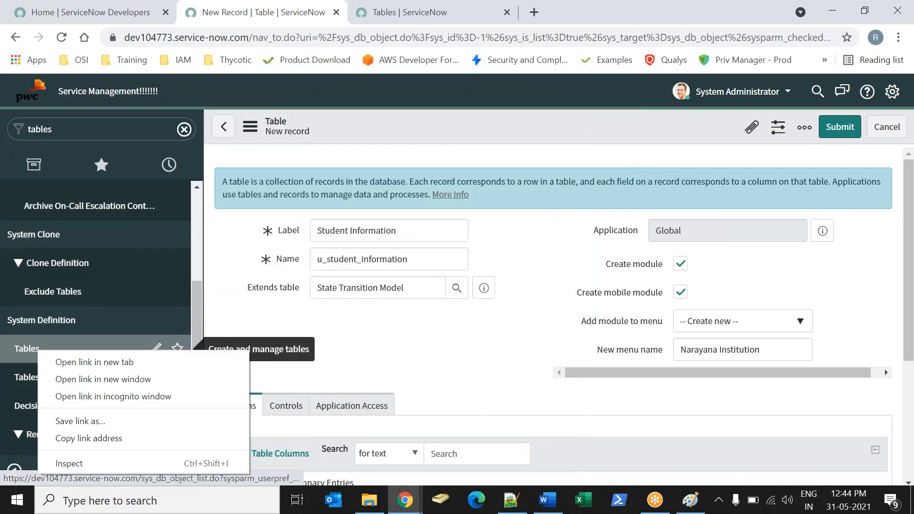
left_click(94, 362)
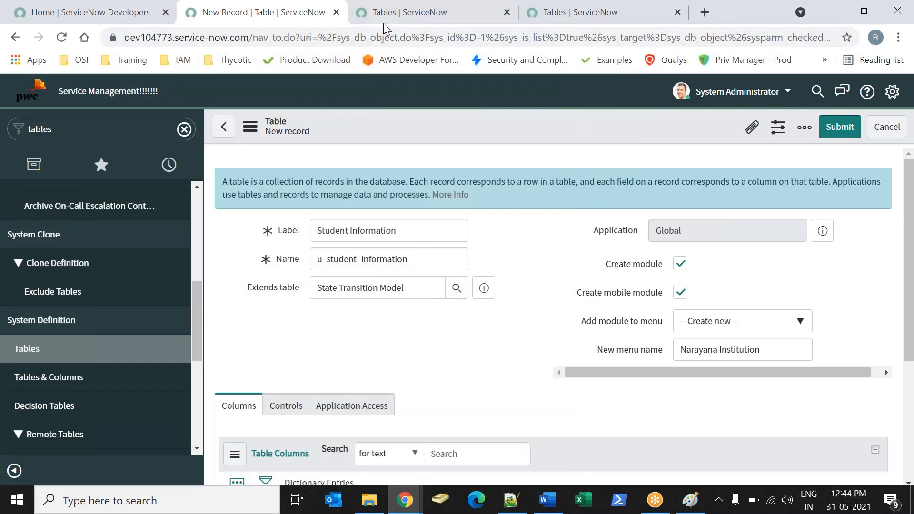
left_click(383, 23)
left_click_drag(846, 95, 826, 93)
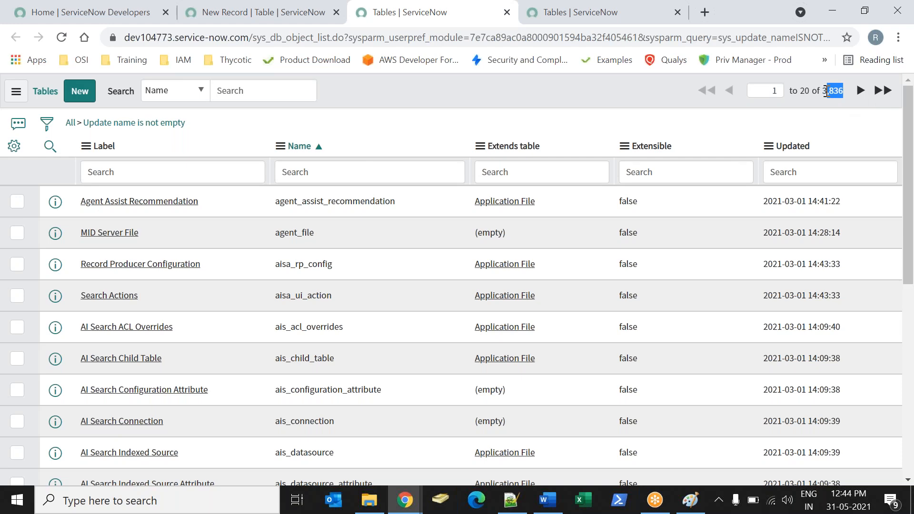
Return to the new table form and briefly reopen the Extends table lookup for comparison with the full list.
left_click(215, 22)
left_click(457, 288)
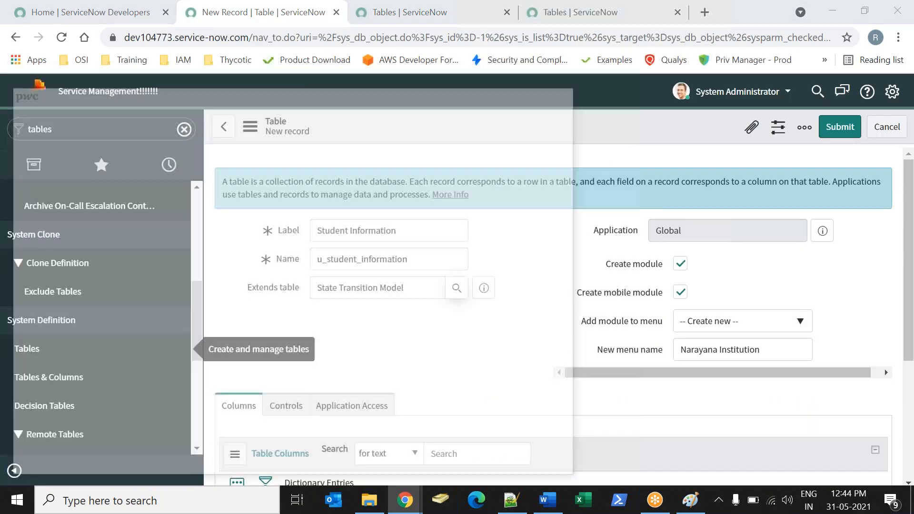
left_click(563, 99)
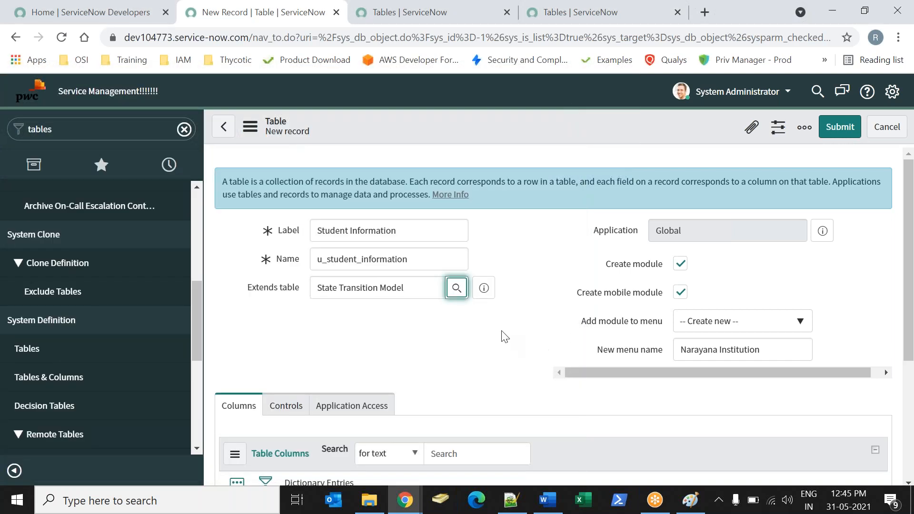
left_click(504, 337)
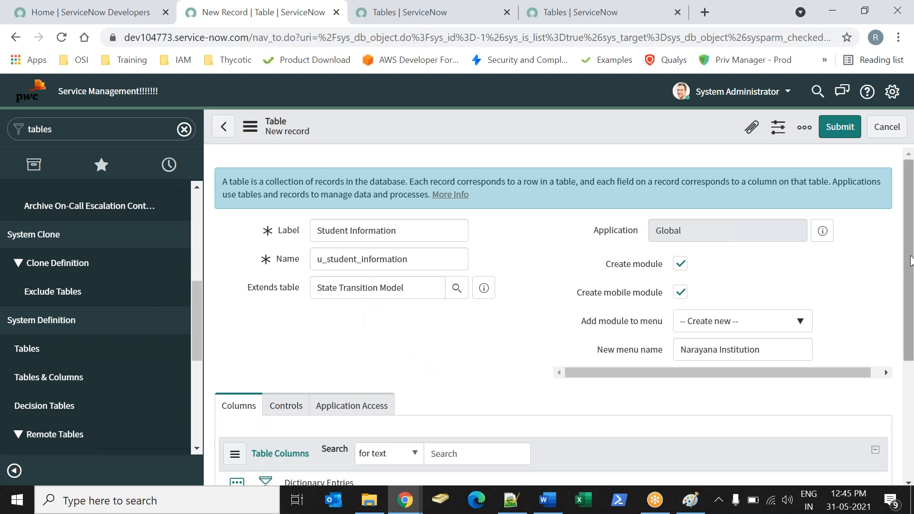
Show the Controls settings of the new table and examine the Extensible option.
scroll(412, 372, "down", 2)
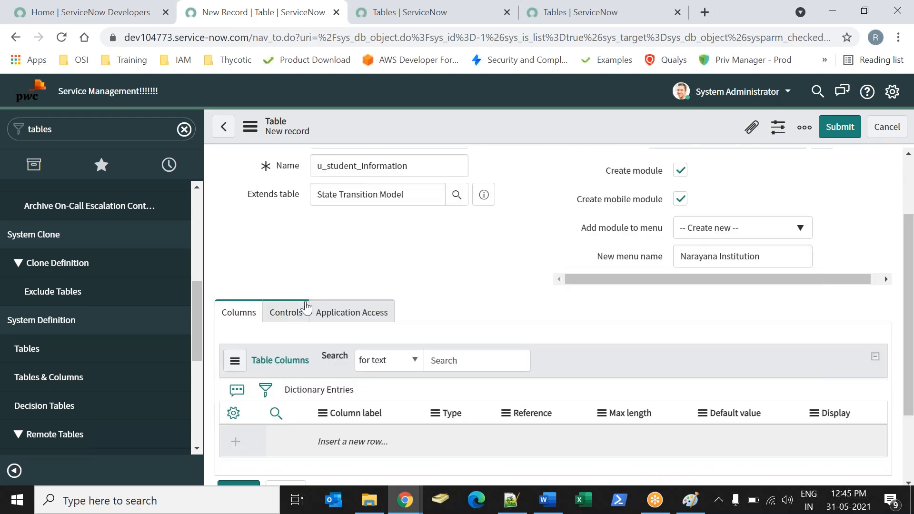
left_click(291, 312)
left_click_drag(263, 347, 302, 346)
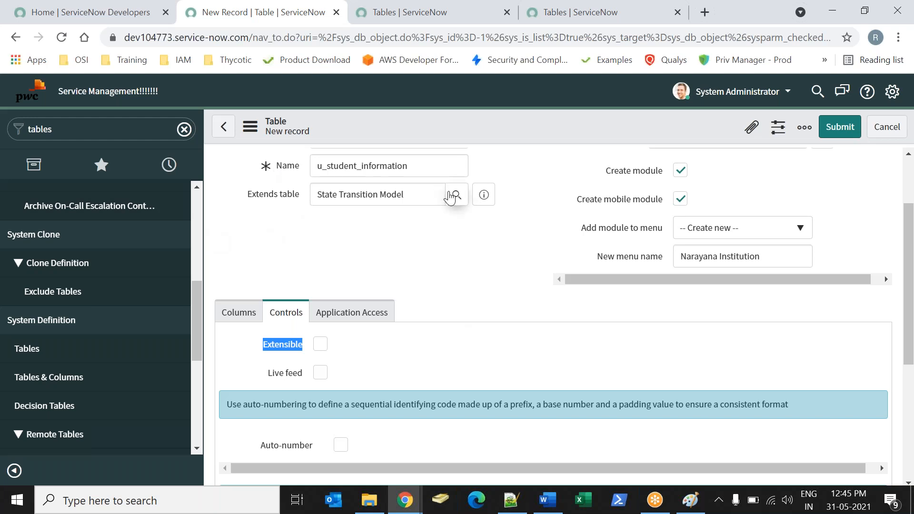
Try enabling Extensible for the new table and turn it off again.
left_click(320, 345)
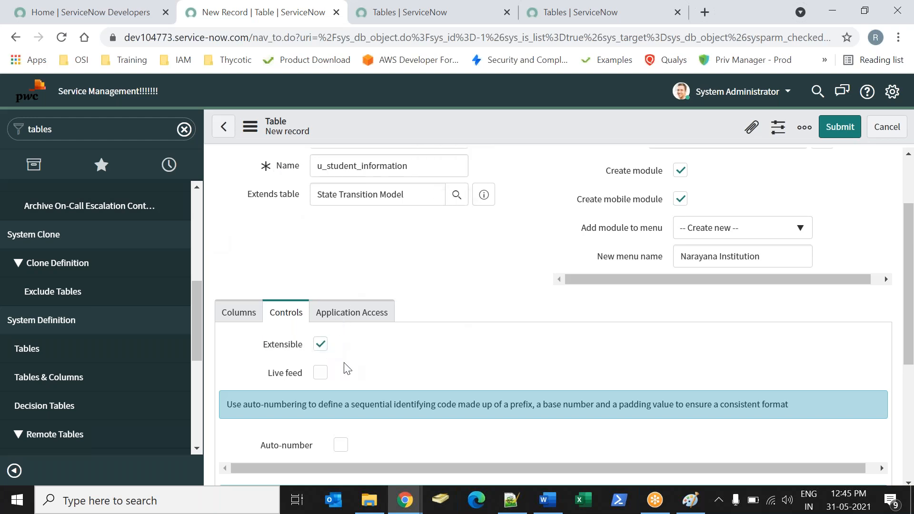
left_click_drag(264, 352, 303, 351)
left_click(418, 387)
left_click(320, 343)
Check the Extends table value and the total number of tables in its lookup list, closing the lookup window.
left_click_drag(423, 199, 327, 185)
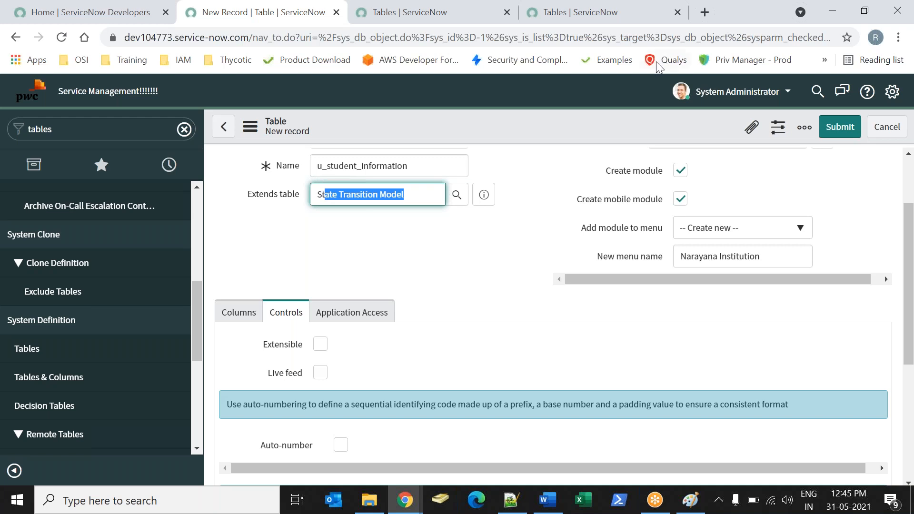
left_click(660, 10)
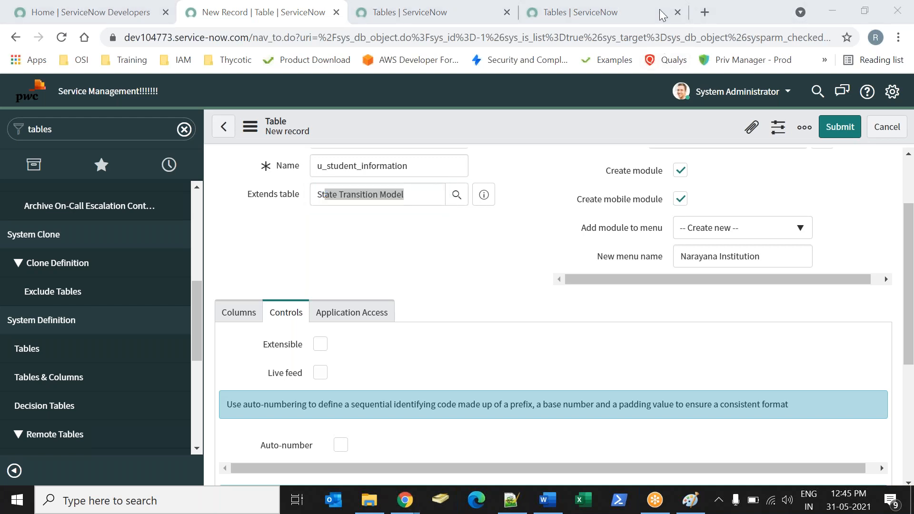
left_click(470, 227)
left_click(455, 197)
double_click(504, 142)
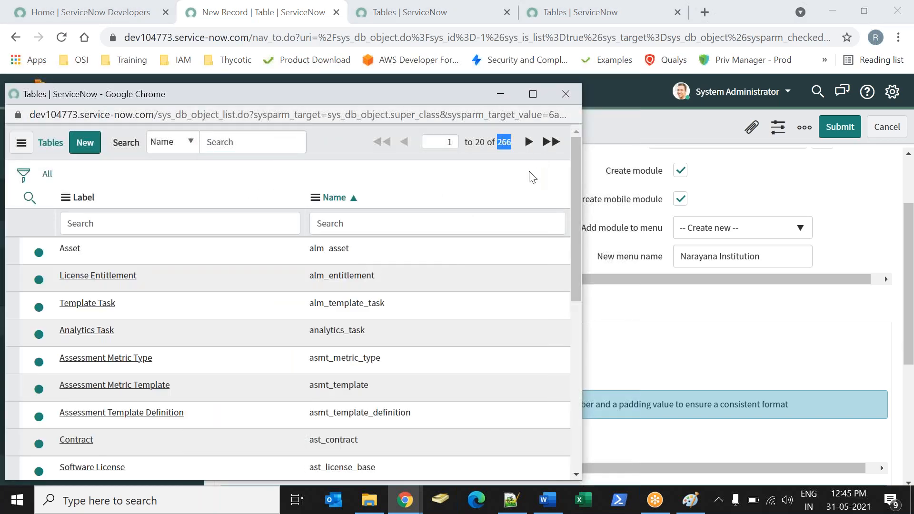
left_click(548, 95)
right_click(190, 4)
left_click(230, 249)
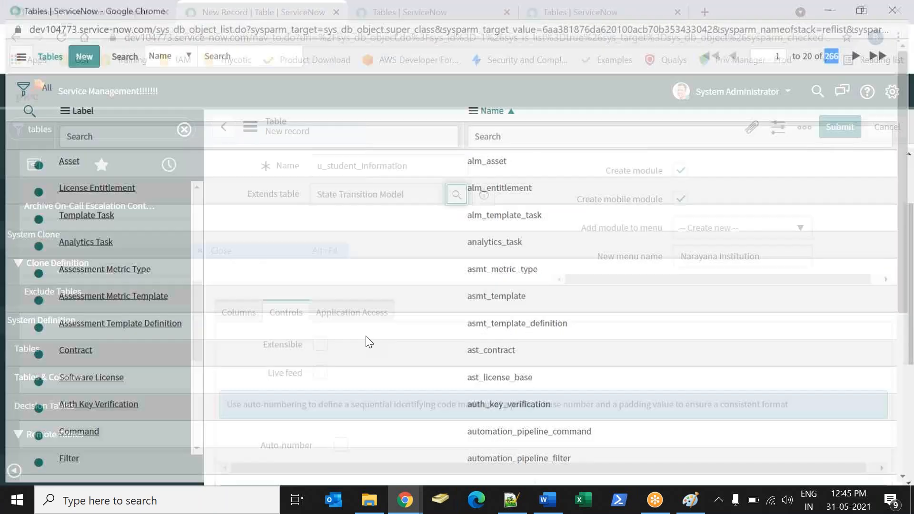
Examine the Extensible option again and reopen the Extends table lookup list.
left_click_drag(267, 346, 309, 347)
left_click(369, 352)
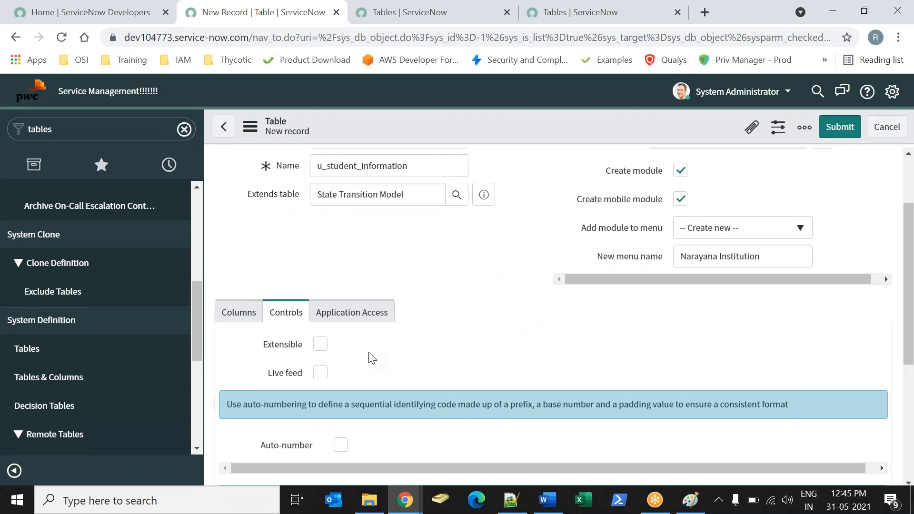
mouse_move(275, 346)
left_click(455, 199)
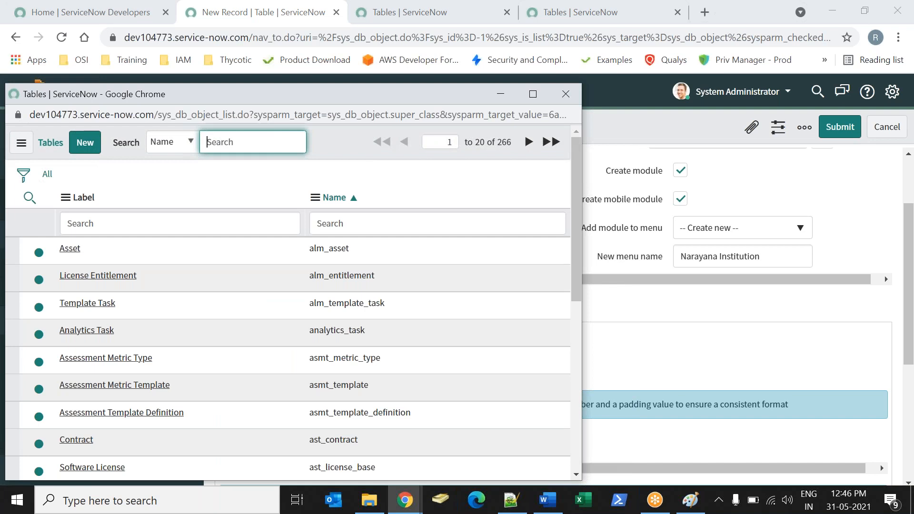
Switch to the session notes document in Word.
key("alt+Tab")
key("alt+Tab")
key("alt+Tab")
left_click(324, 219)
key("Return")
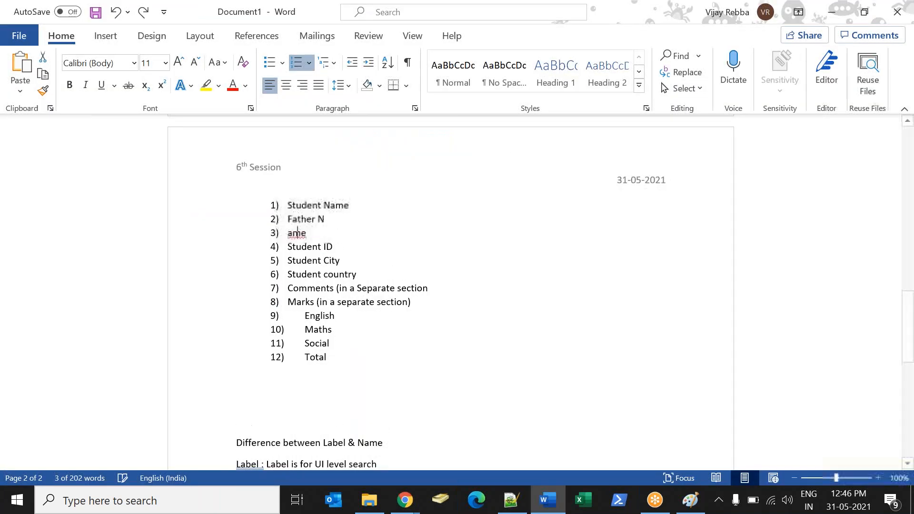
key("ctrl+z")
Add the note "Tables which are not marked as Extensible will not be visible in Extends table list:" below the Label and Name notes.
scroll(304, 329, "down", 5)
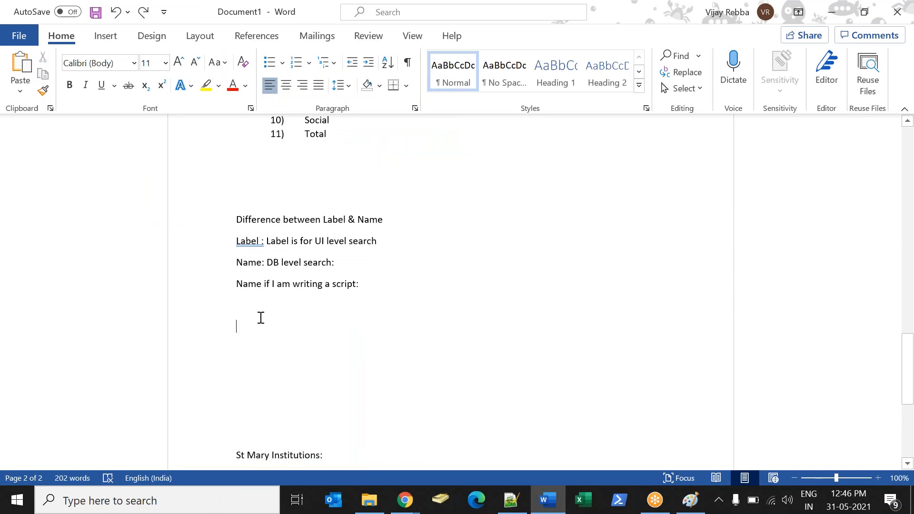
type("Tal")
type("les w")
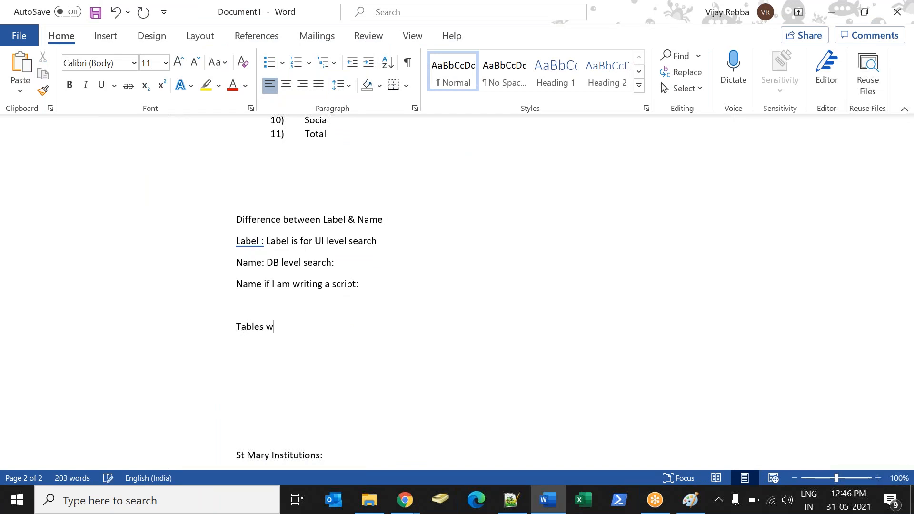
type("hich are not mak")
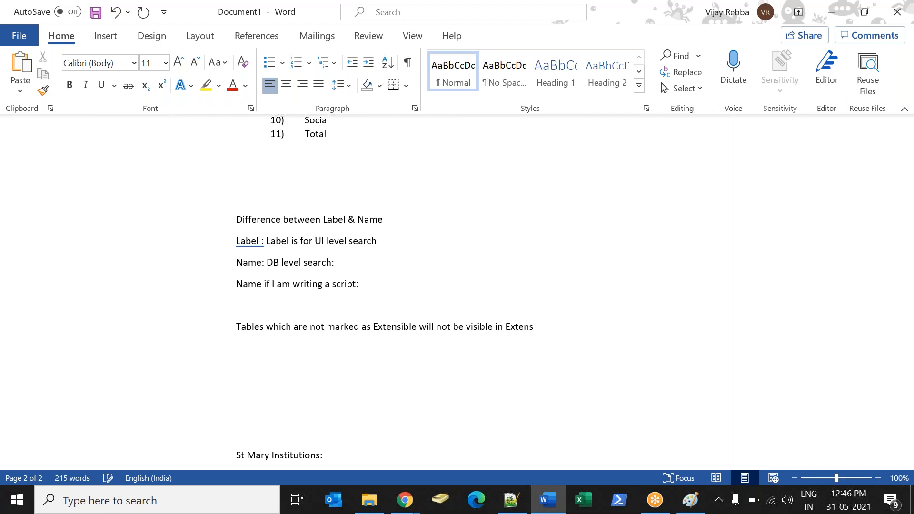
key("BackSpace")
type("ds table list:")
Switch back to the ServiceNow new table form and show its Columns section with the Table Columns list.
key("alt+Tab")
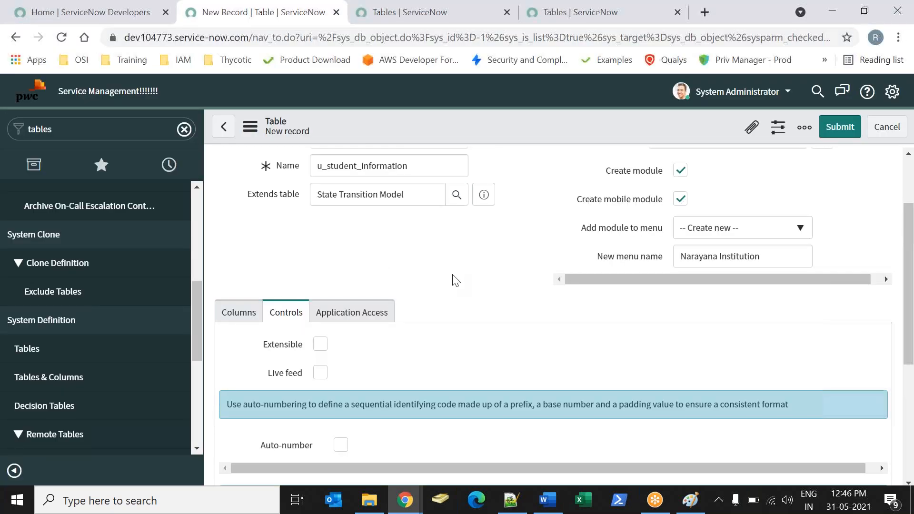
left_click(221, 311)
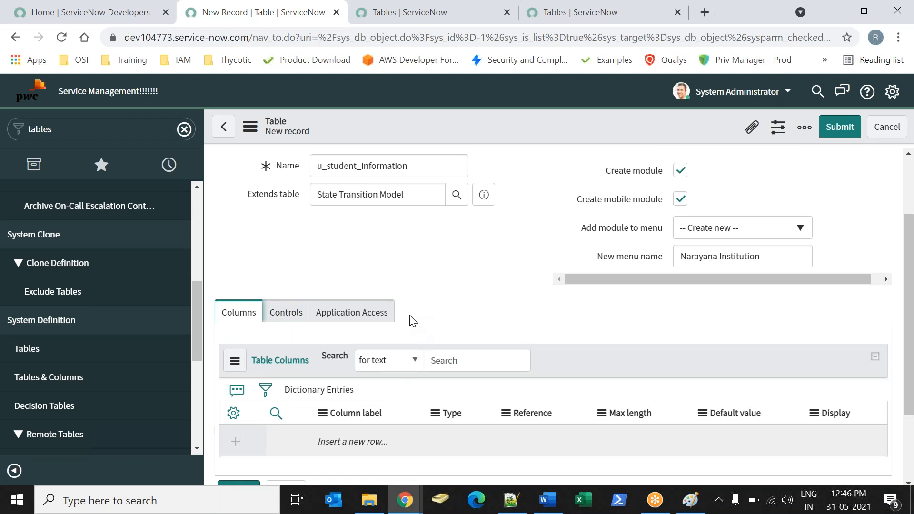
left_click_drag(910, 224, 648, 351)
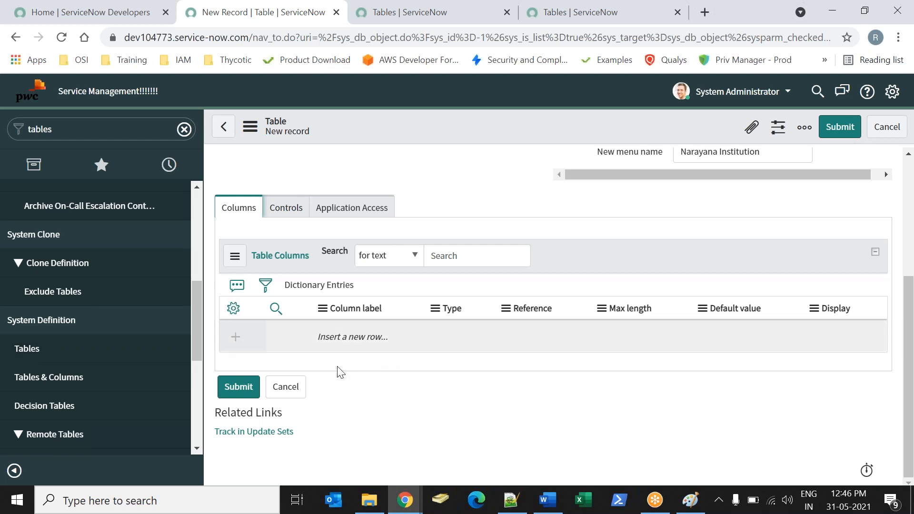
Switch to the Word session notes and add the line "How many Filed will created when you create new table:" below the Extensible note.
key("alt+Tab")
key("Return")
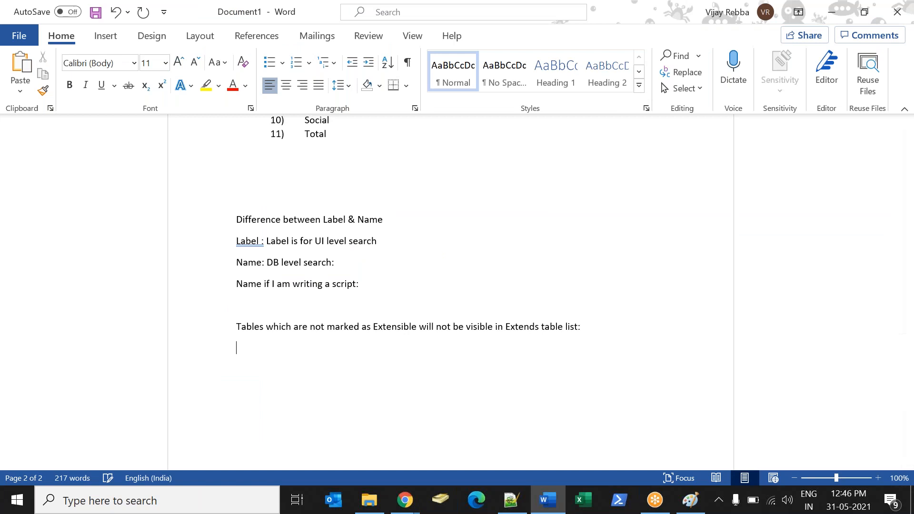
type("How many Filed")
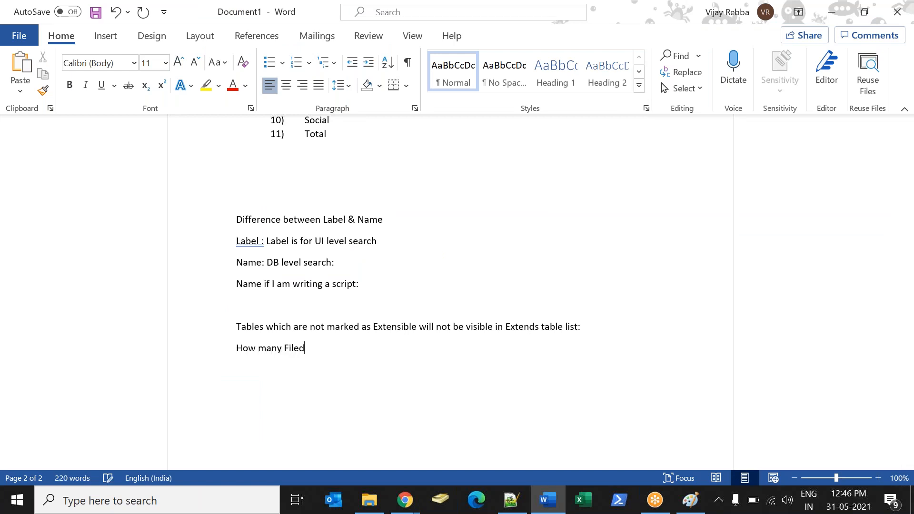
key("BackSpace")
key("BackSpace")
key("BackSpace")
key("BackSpace")
key("BackSpace")
key("BackSpace")
key("BackSpace")
type("will created when you")
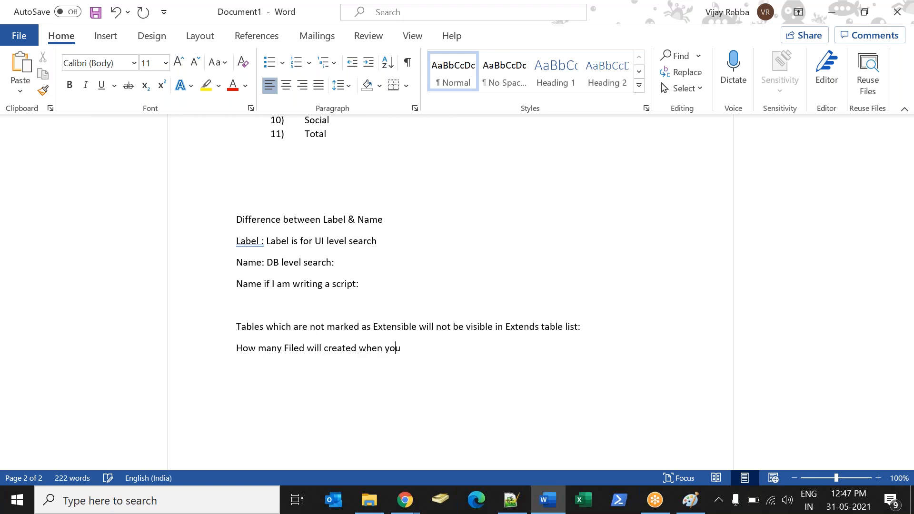
type(" create new tabl")
type("e")
type("7")
type(":")
Add the line "7 Fileds" under the question, followed by the entries "Created" and "Created by" on separate lines.
key("BackSpace")
type("Fileds")
key("Return")
type("Created")
key("BackSpace")
key("BackSpace")
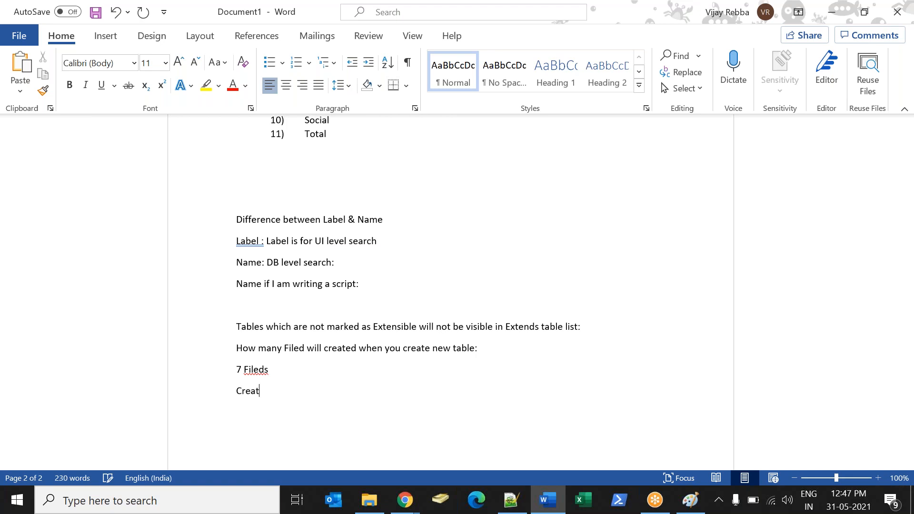
type("ed")
key("Return")
type("Creae")
key("BackSpace")
type("ted by")
Continue the field list with the entries "Updated", "Updated by", "Update on" and "Sys_ID" on separate lines.
key("Return")
type("Upd")
key("BackSpace")
key("BackSpace")
type("pdated")
key("Return")
type("Updated by")
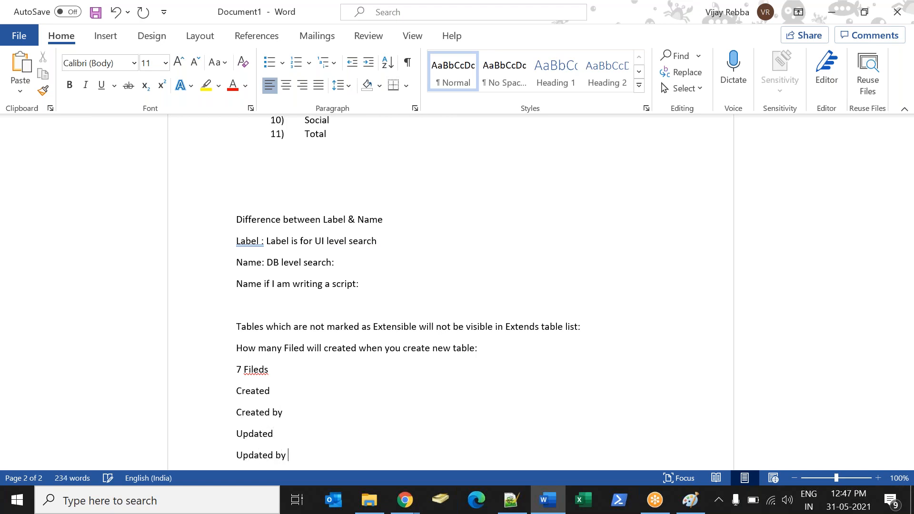
key("Return")
type("Update o")
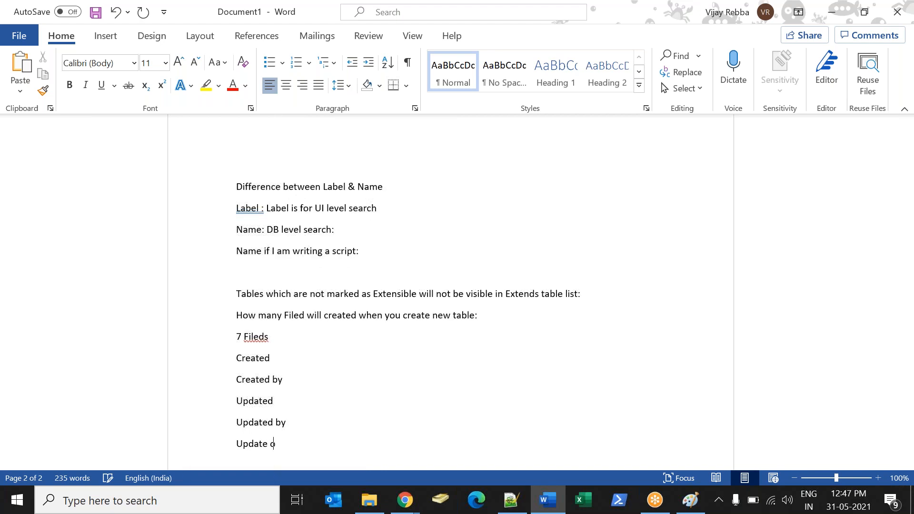
type("n Sys  ")
type("I")
type("ID")
key("BackSpace")
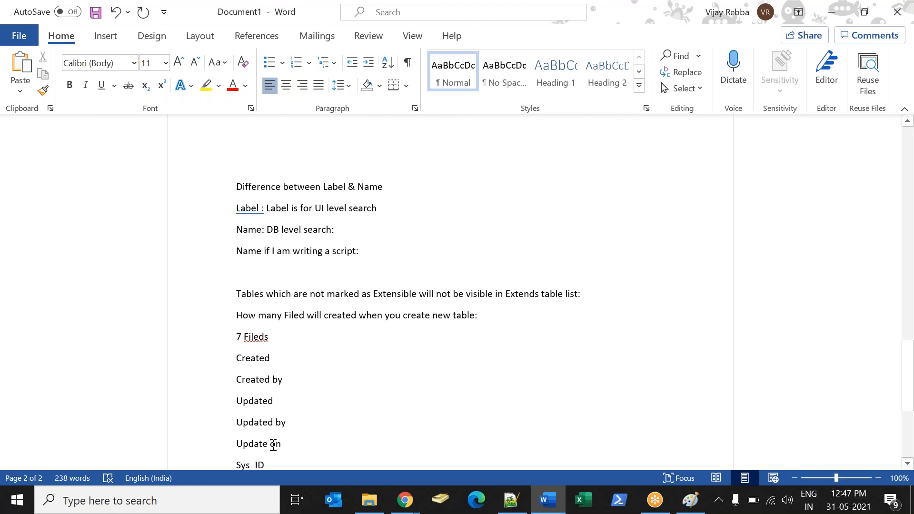
Insert the entry "Created on" as a new line after "Created by" in the field list.
left_click(291, 458)
left_click(294, 378)
key("Return")
type("Created on")
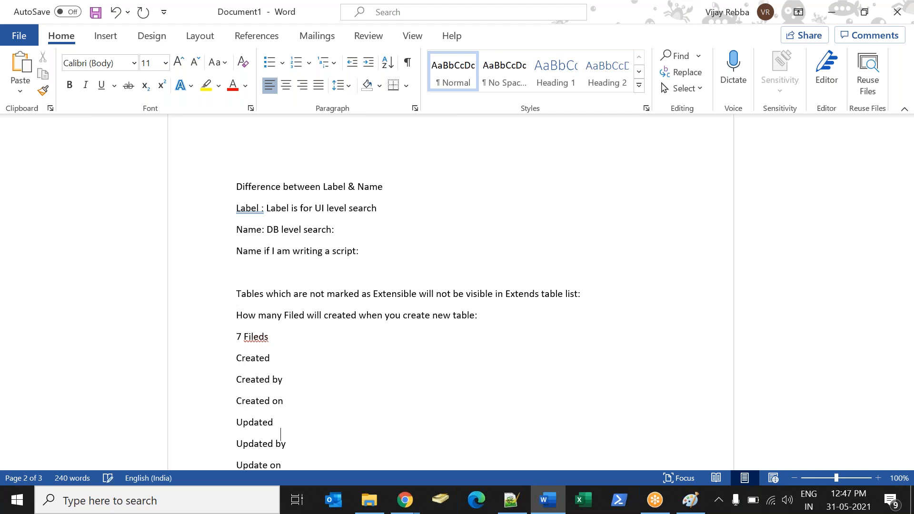
Extend the Sys_ID entry with the explanation ": Sys ID is 32 Characther alpha numeric word".
scroll(280, 434, "down", 3)
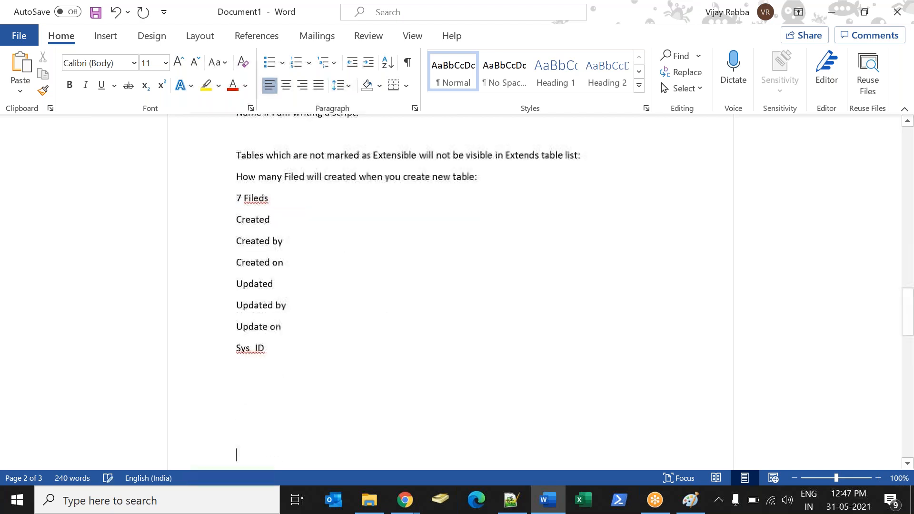
left_click(283, 348)
type(": Sys ")
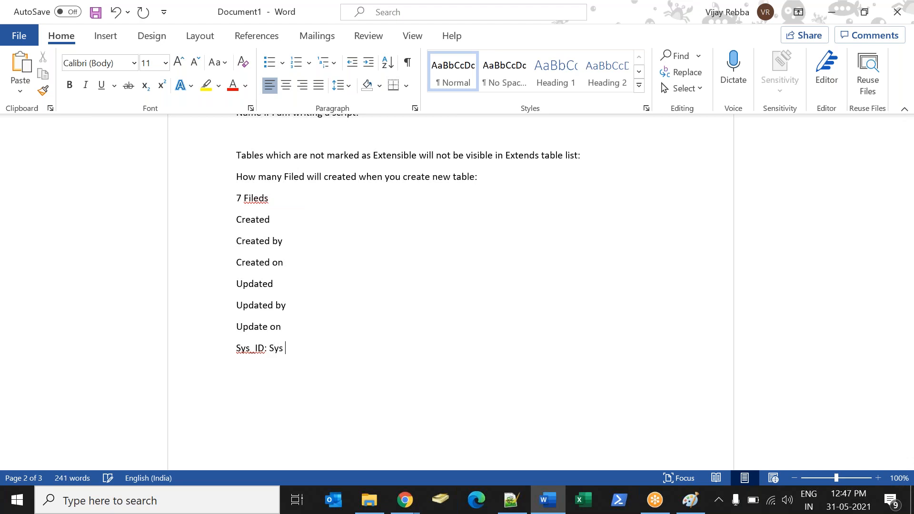
type("ID is 32 Characther ")
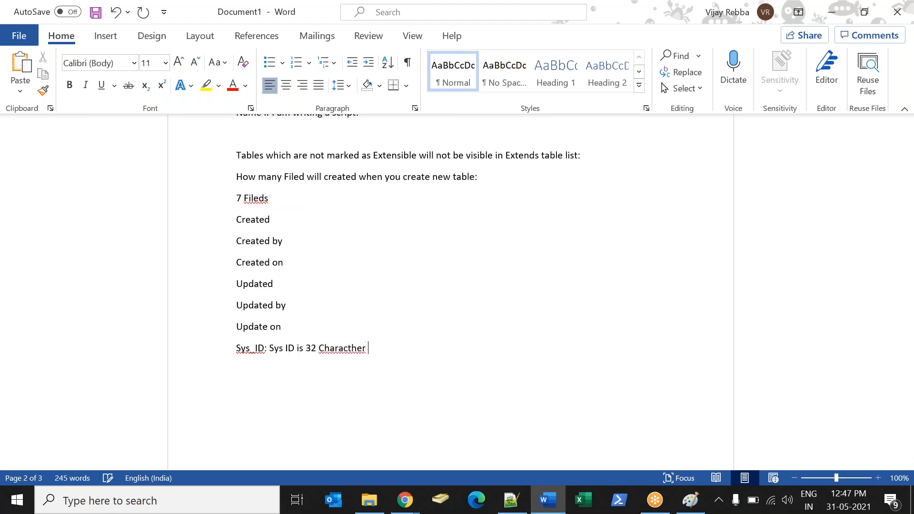
type("alpha")
key("BackSpace")
key("BackSpace")
key("BackSpace")
type("lpha numeric word - which will be unigte fo")
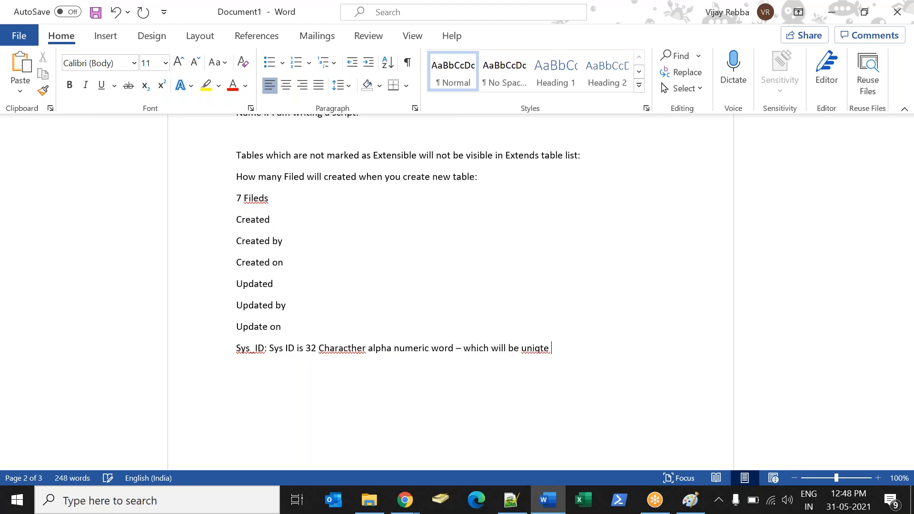
Complete the Sys_ID explanation with "– which will be unique for each record in ServiceNow:".
key("BackSpace")
key("BackSpace")
key("BackSpace")
key("BackSpace")
key("BackSpace")
key("BackSpace")
type("que for each record in ServiceNow:")
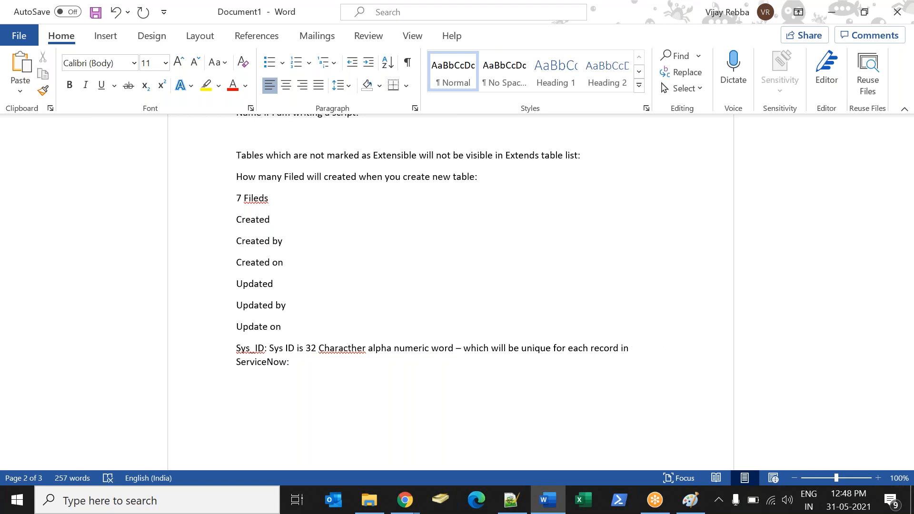
Switch to the ServiceNow Tables list in Chrome and remove the query parameters after "sys_db_object_list.do?" from its address.
key("alt+Tab")
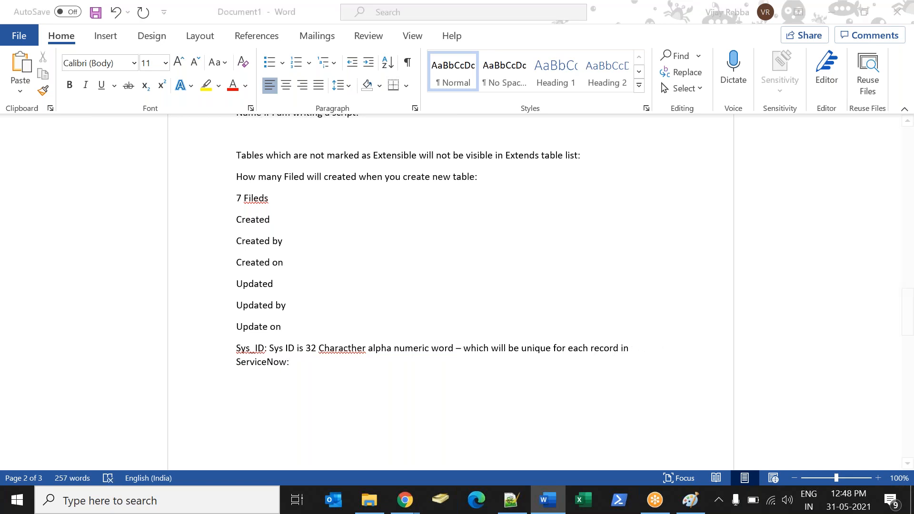
left_click(102, 131)
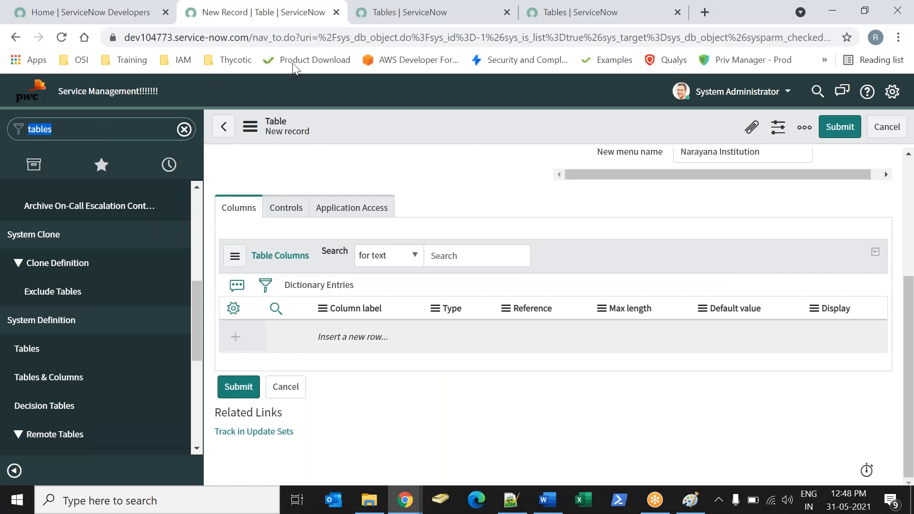
left_click(378, 21)
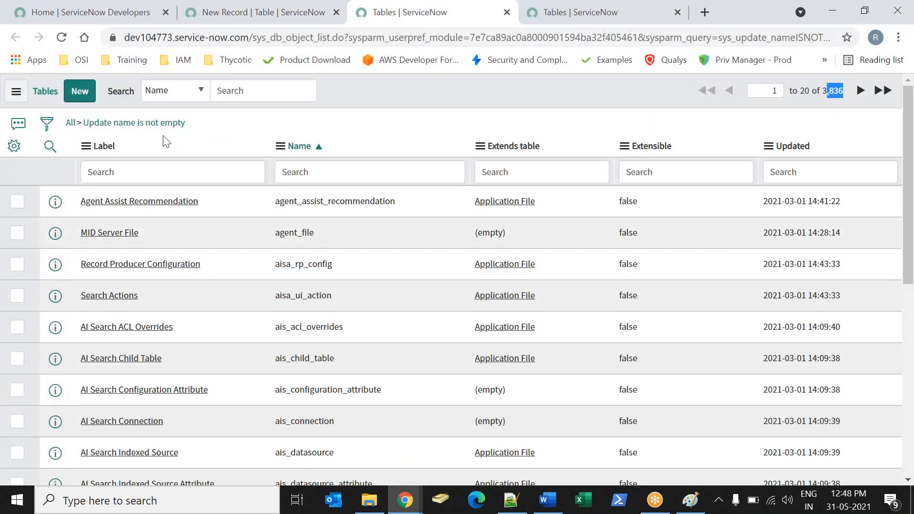
left_click(312, 39)
key("End")
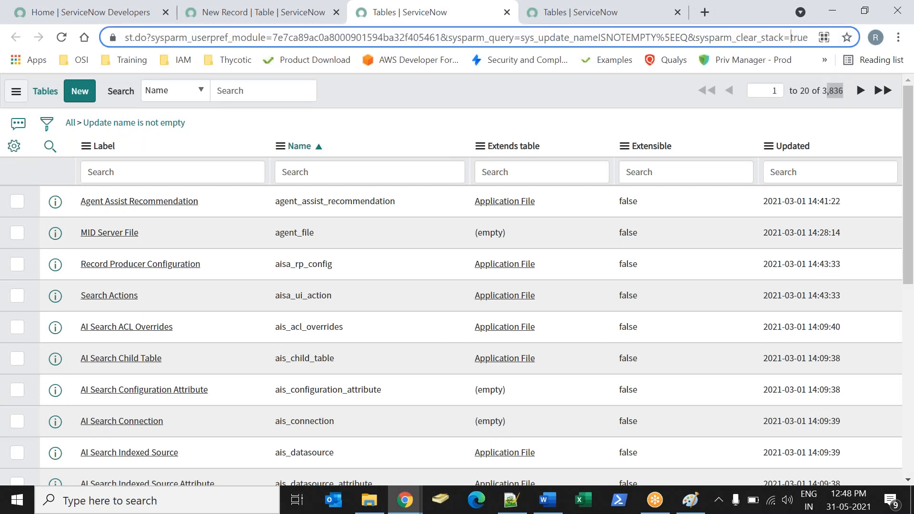
key("ctrl+a")
key("Home")
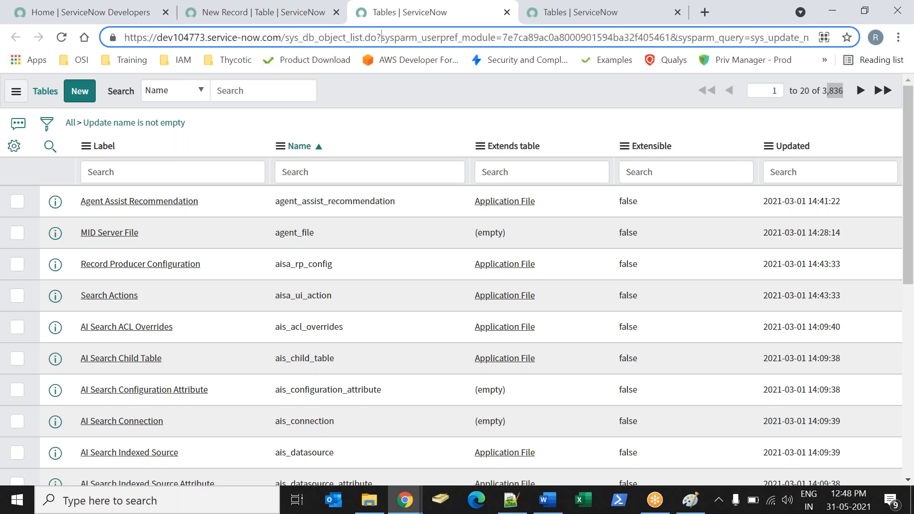
key("shift+End")
key("Delete")
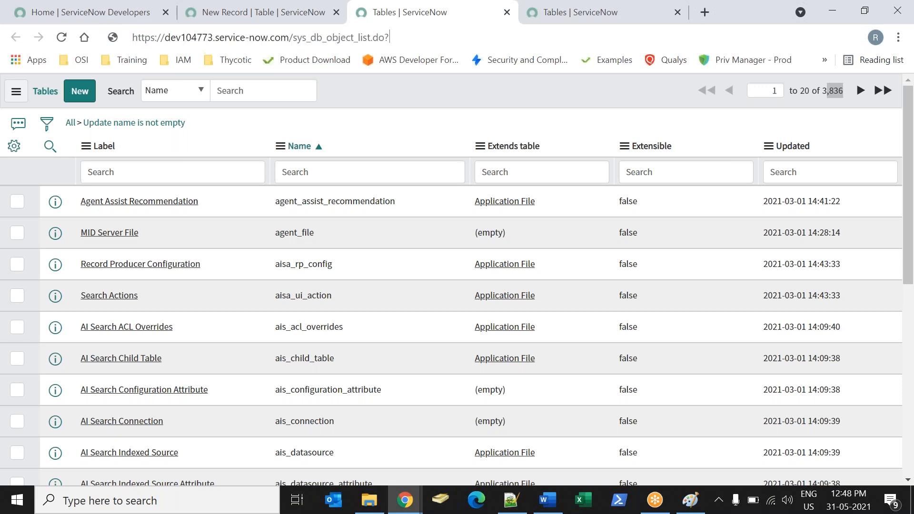
Replace "sys_db_object_" with "incident" in the page address and load it.
key("Left")
key("shift+Left")
key("shift+Left")
key("shift+Left")
key("shift+Left")
key("shift+Left")
key("shift+Left")
key("shift+Left")
key("shift+Left")
key("shift+Left")
key("shift+Left")
key("shift+Left")
key("shift+Left")
key("shift+Left")
key("shift+Left")
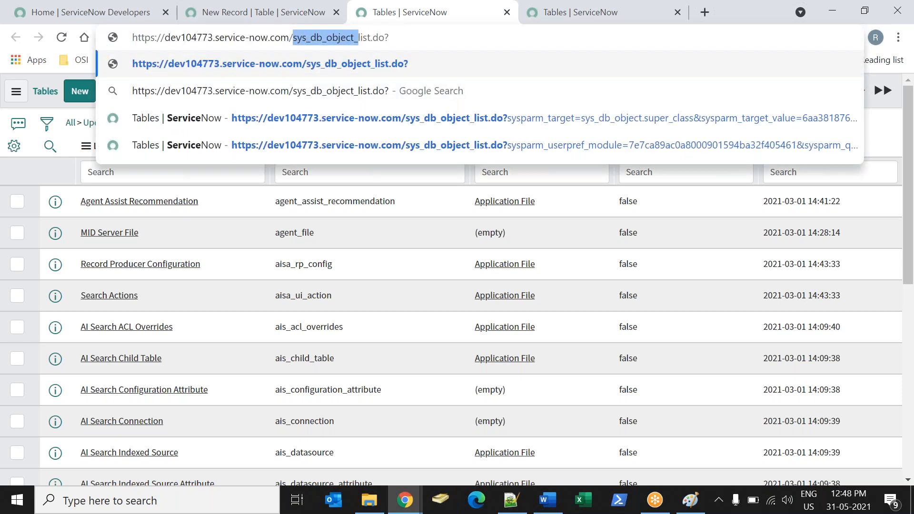
type("incident")
key("Return")
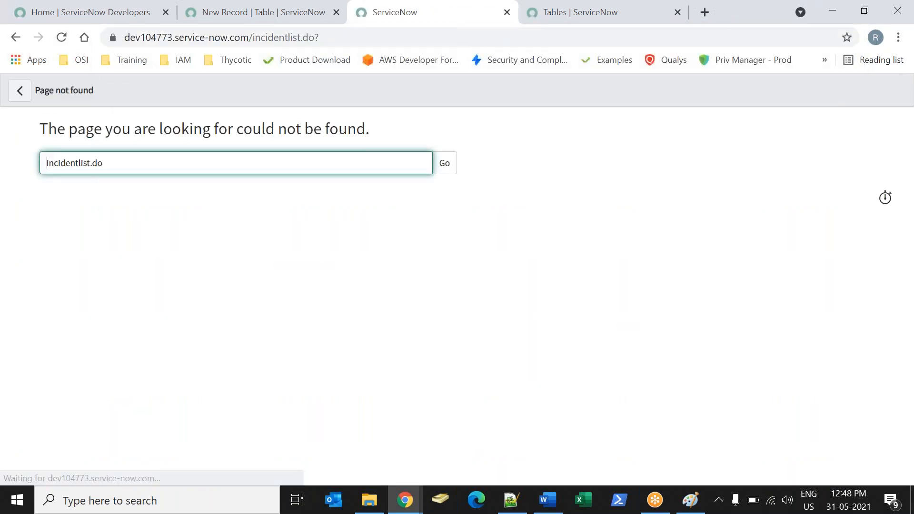
Correct the page address to end in "incident_list.do?" and load the incident list.
left_click(292, 39)
left_click(292, 39)
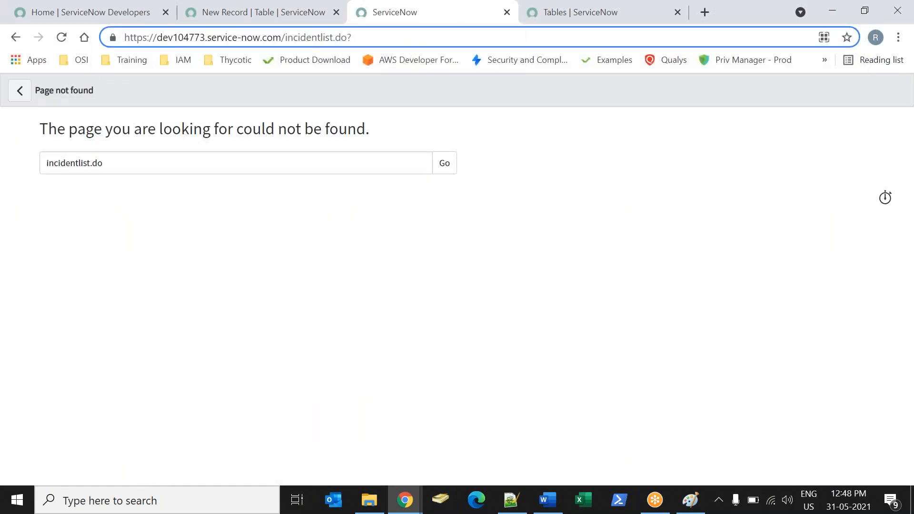
type("-")
key("BackSpace")
type("_")
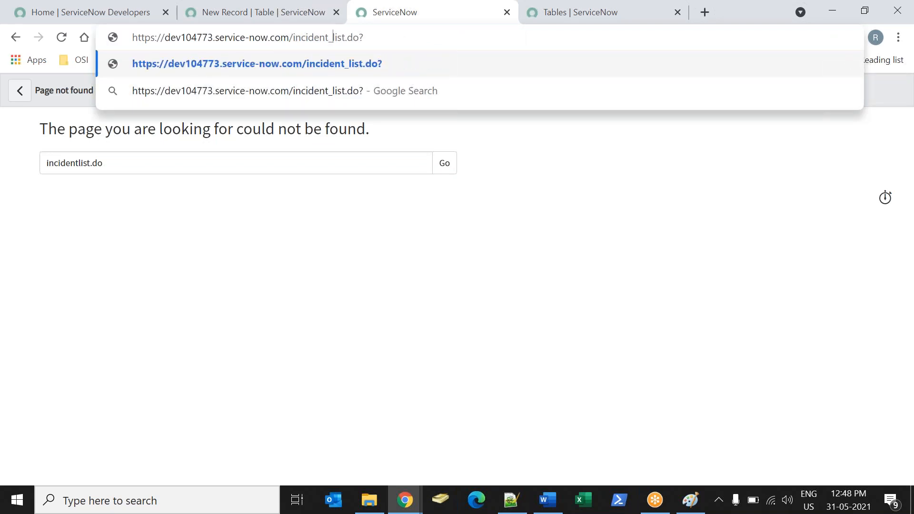
key("Return")
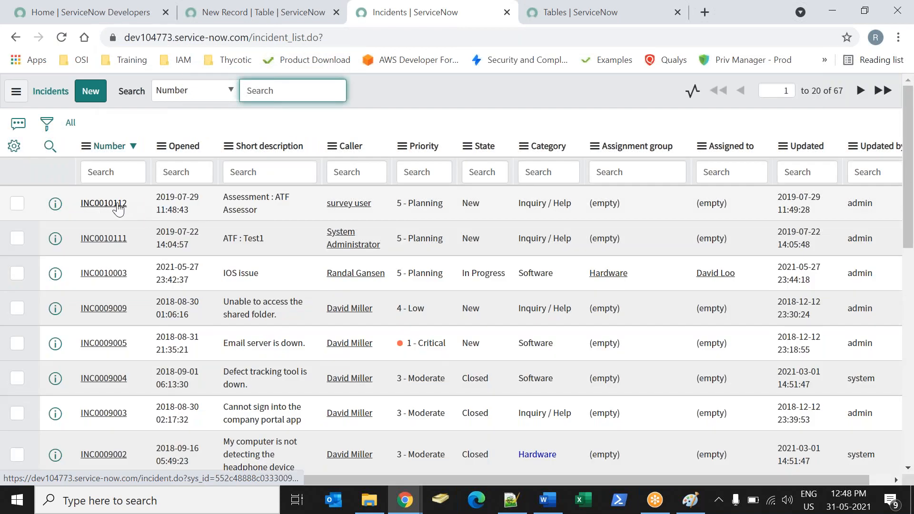
Open incident INC0010112 and highlight its sys_id value in the page address.
left_click(118, 205)
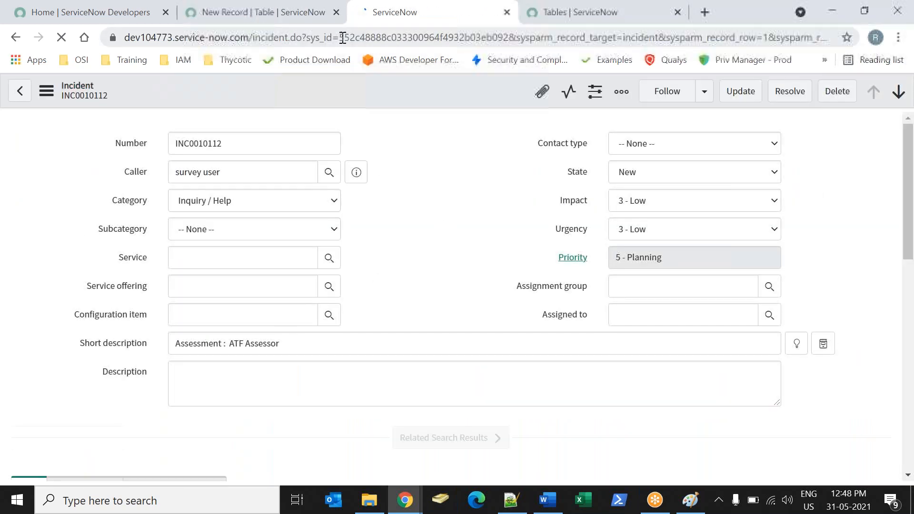
left_click_drag(338, 37, 508, 41)
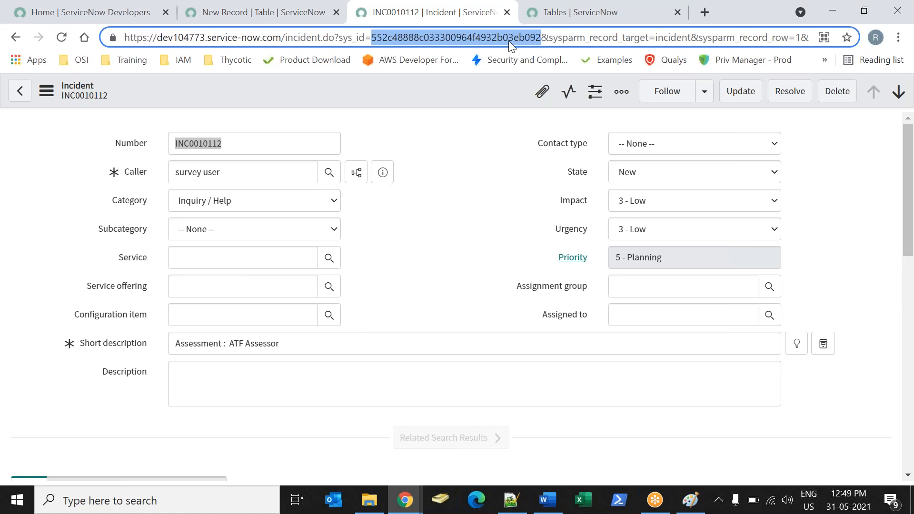
left_click(353, 126)
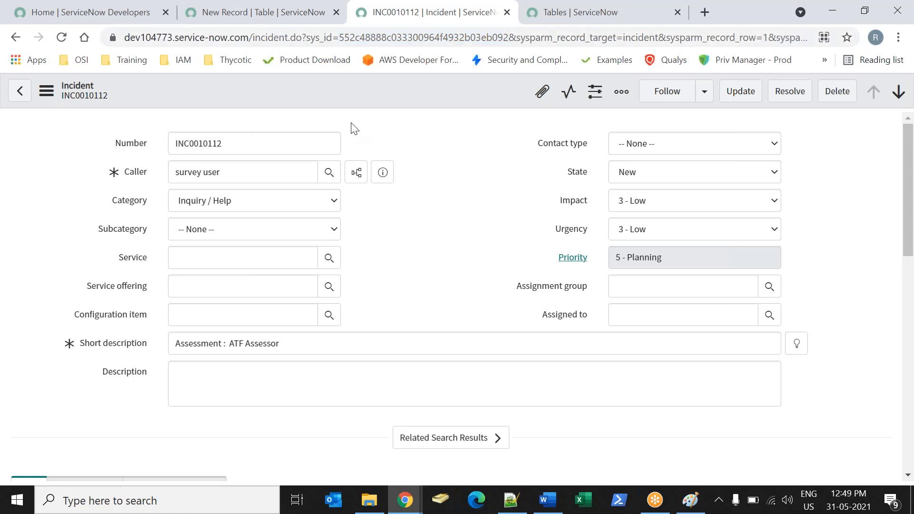
left_click_drag(338, 37, 512, 40)
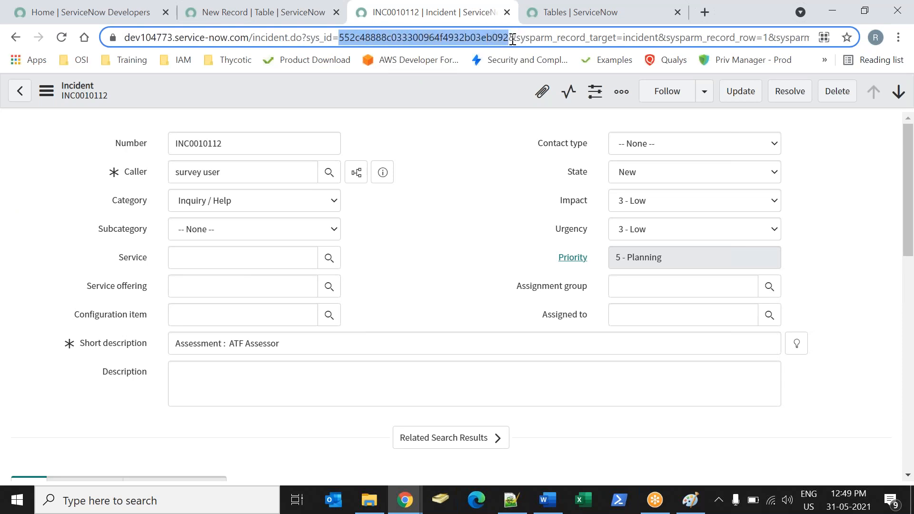
left_click(427, 104)
Copy the incident record's sys_id and paste it into the Word notes below the Sys_ID explanation.
right_click(424, 102)
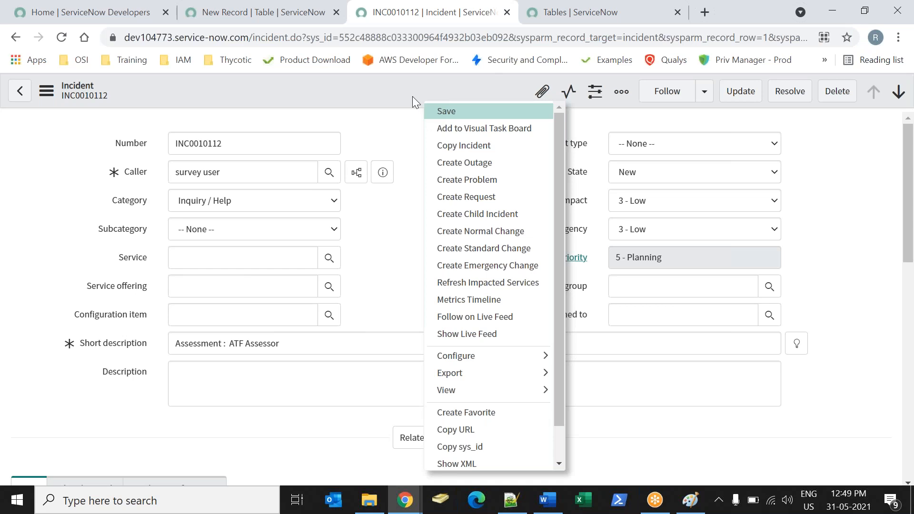
left_click(412, 97)
right_click(412, 96)
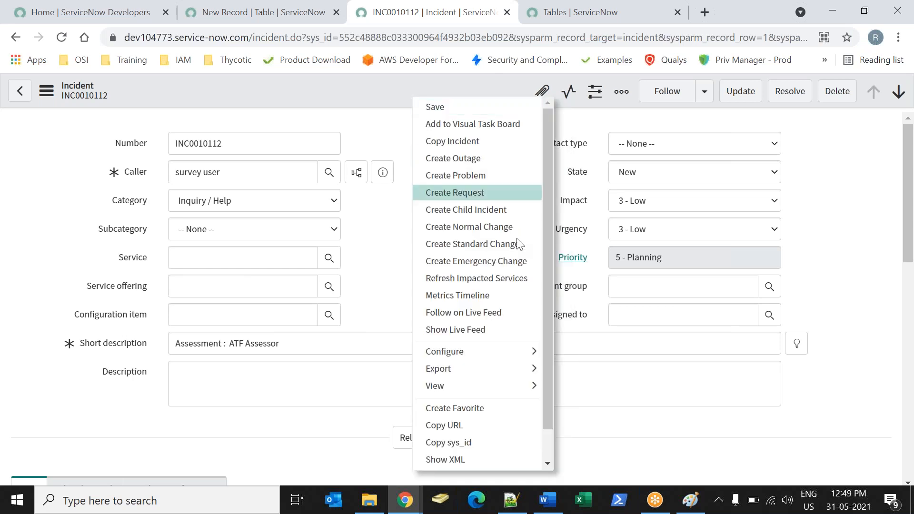
left_click(471, 440)
key("alt+Tab")
key("ctrl+v")
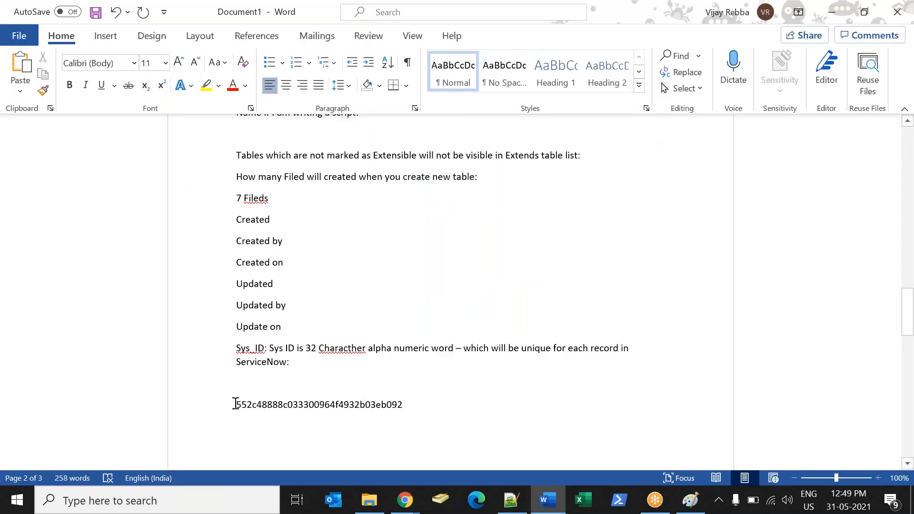
Highlight the pasted sys_id in the notes, and return to the new table form in ServiceNow.
left_click_drag(236, 404, 408, 421)
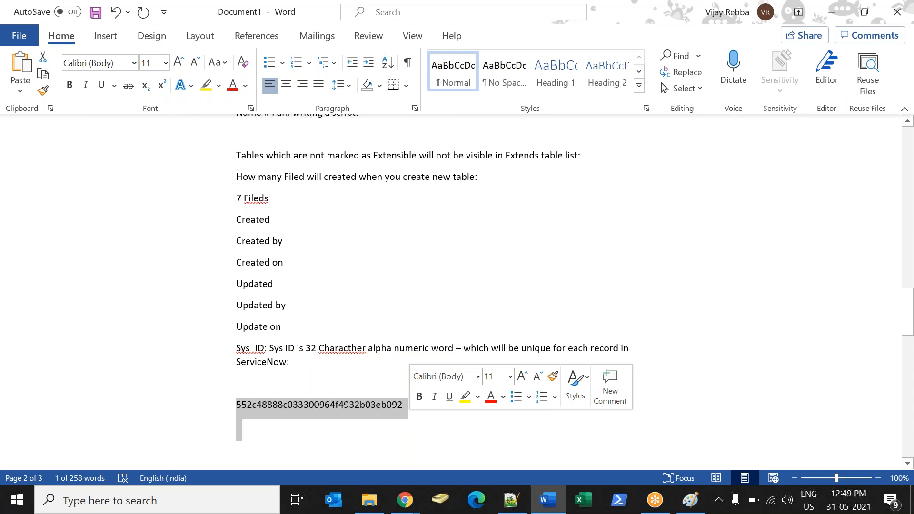
left_click(404, 422)
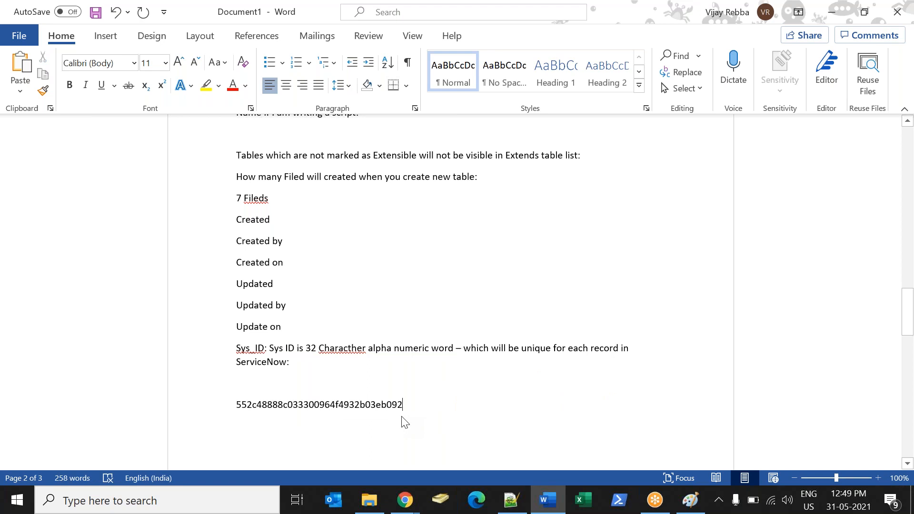
key("alt+Tab")
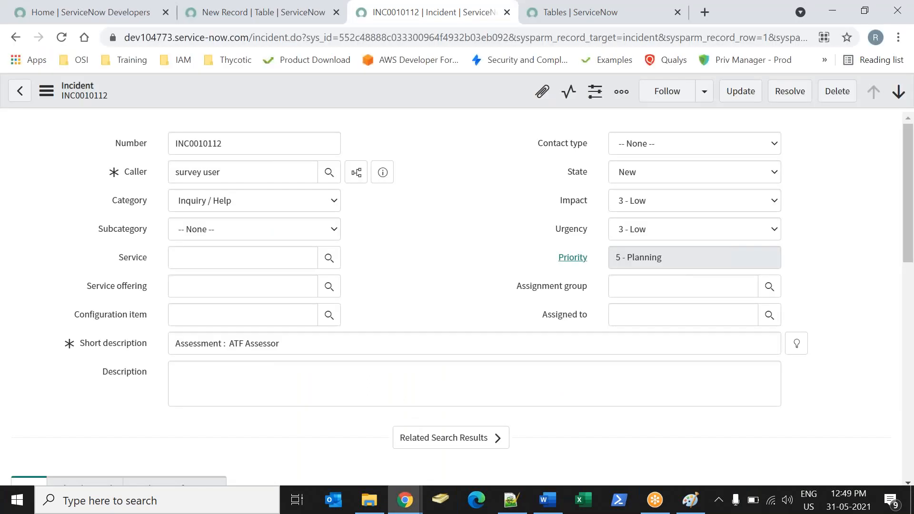
left_click(222, 16)
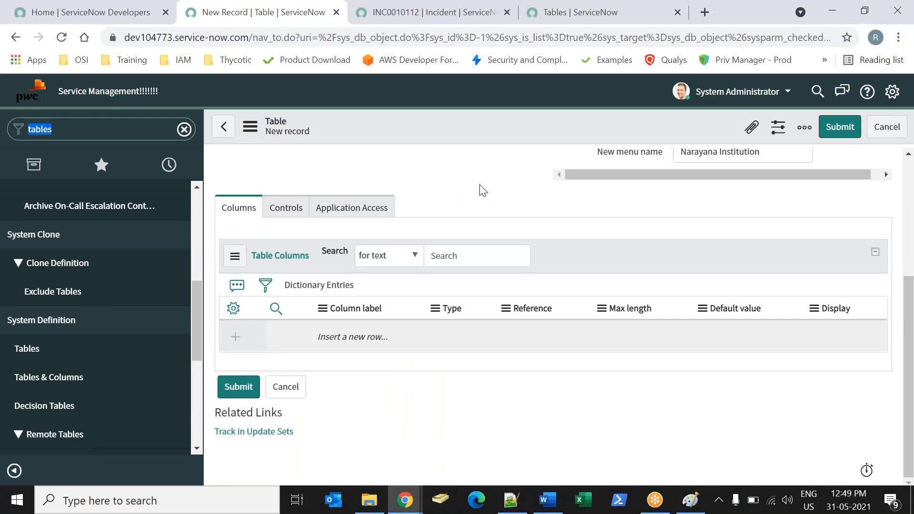
Open the Controls section of the new table form and highlight the Live feed and Auto-number options.
left_click(280, 206)
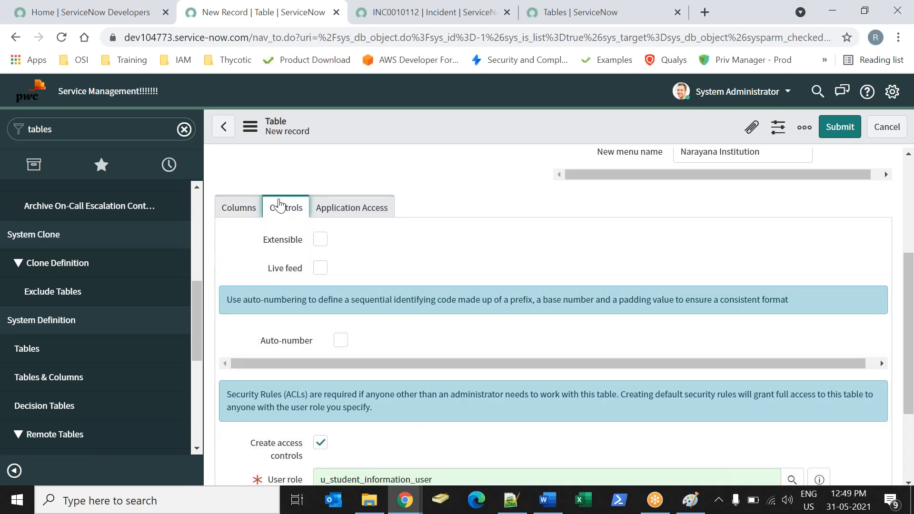
left_click_drag(259, 248, 284, 268)
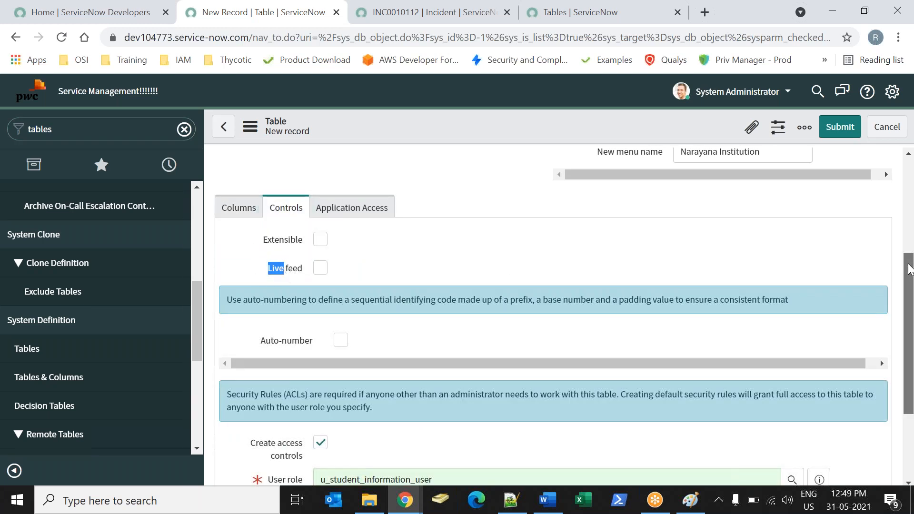
left_click_drag(910, 265, 911, 285)
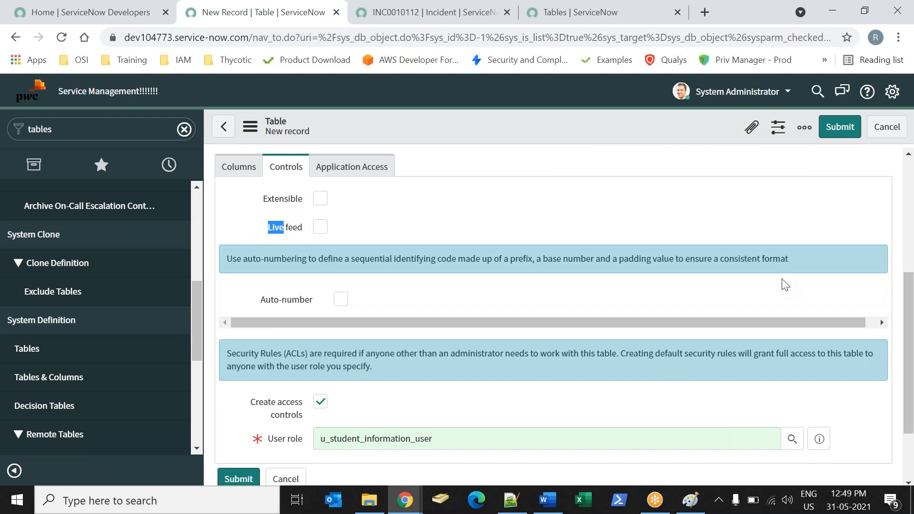
left_click(453, 241)
left_click_drag(260, 299, 310, 305)
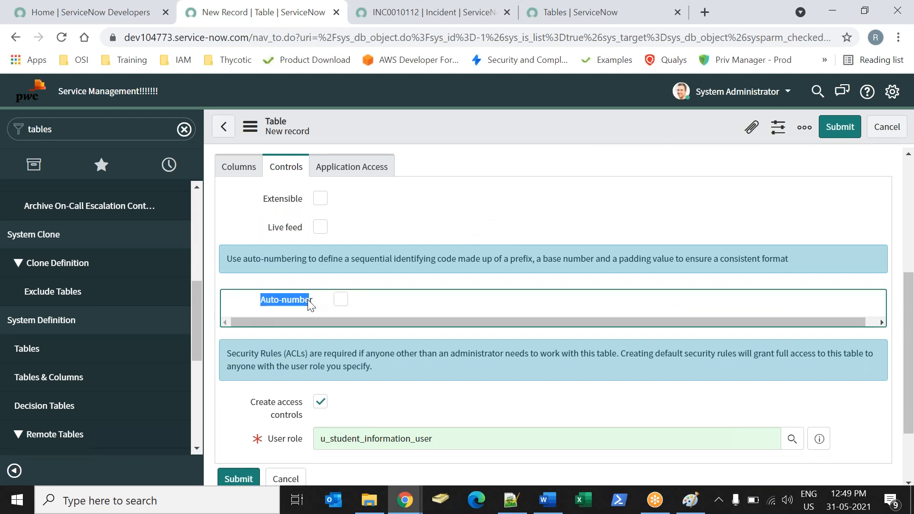
Switch to the Word notes and add "Auto Number: a Number which will be created for each record" below the pasted sys_id.
key("alt+Tab")
type("Auto Number")
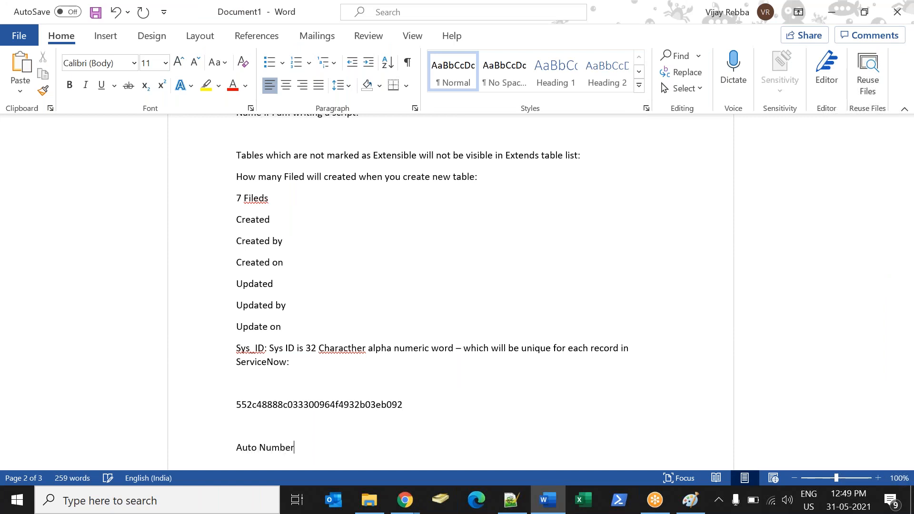
type(": a Number which will be created")
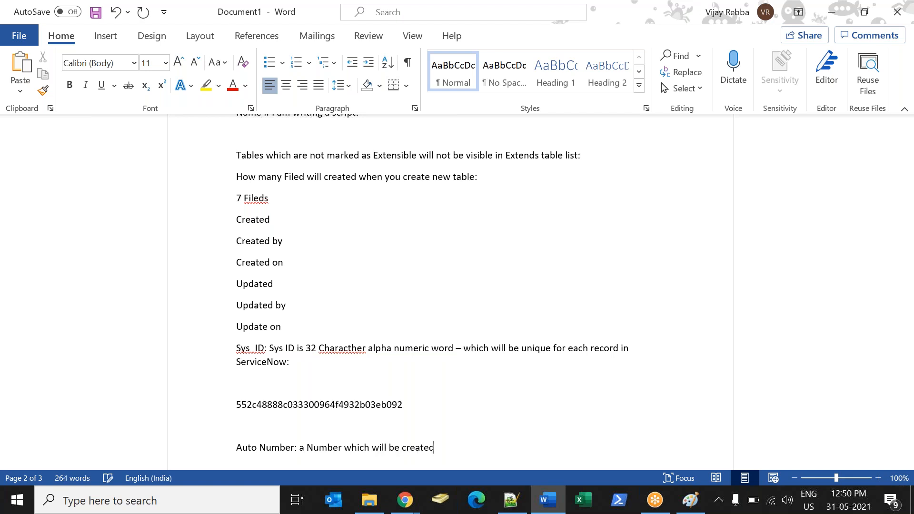
type(" for each record creat")
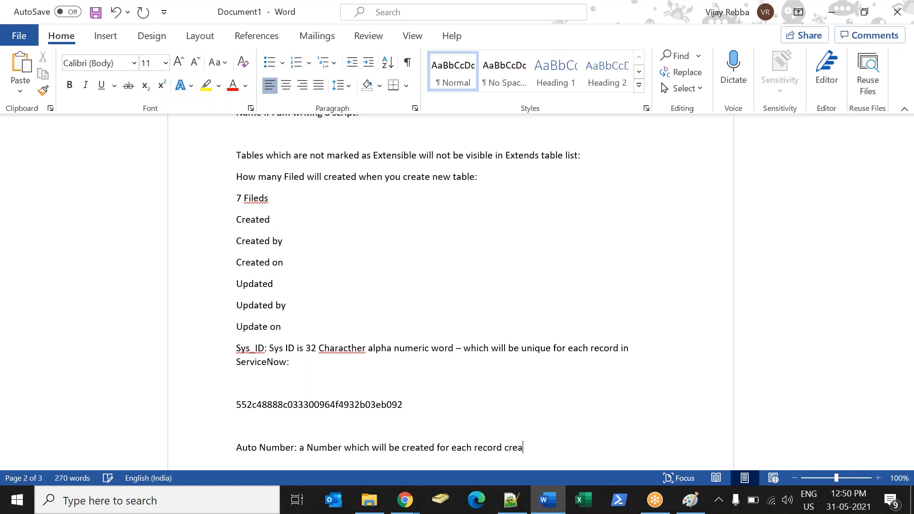
key("BackSpace")
key("BackSpace")
key("BackSpace")
key("BackSpace")
Finish the Auto Number sentence with "in table (This number will be unique):" and start a new paragraph.
type("in table (This number will ne")
key("BackSpace")
key("BackSpace")
type("be uniqte")
key("BackSpace")
key("BackSpace")
type(")")
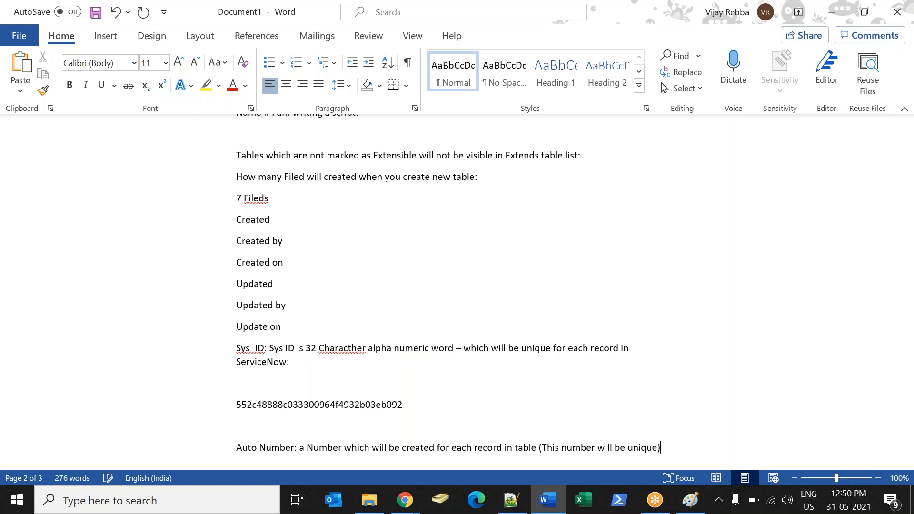
type(":")
key("Return")
key("Return")
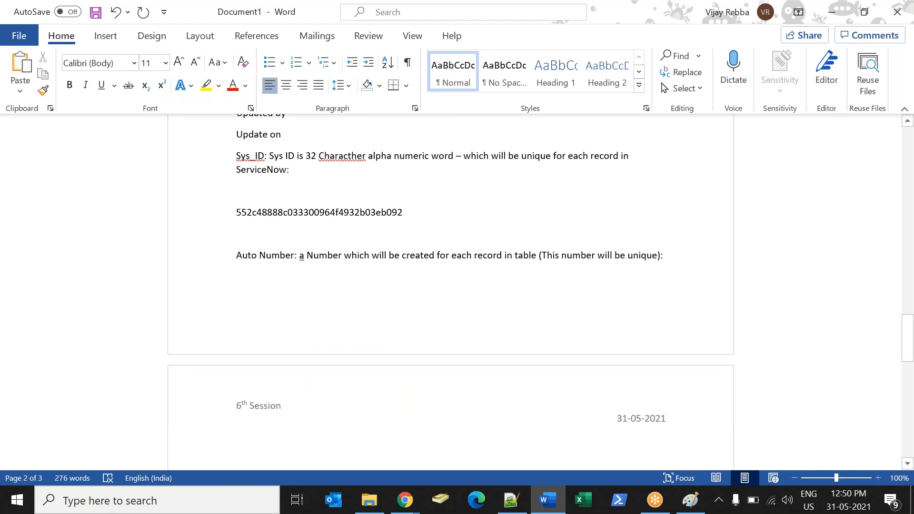
Add the label "First three letters of the table:" below the Auto Number explanation.
type("Fir")
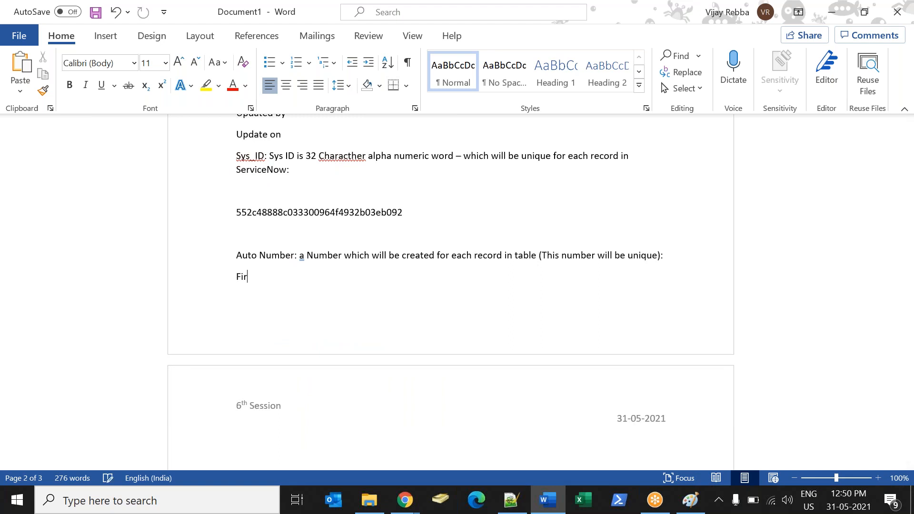
type("st three letters of the t")
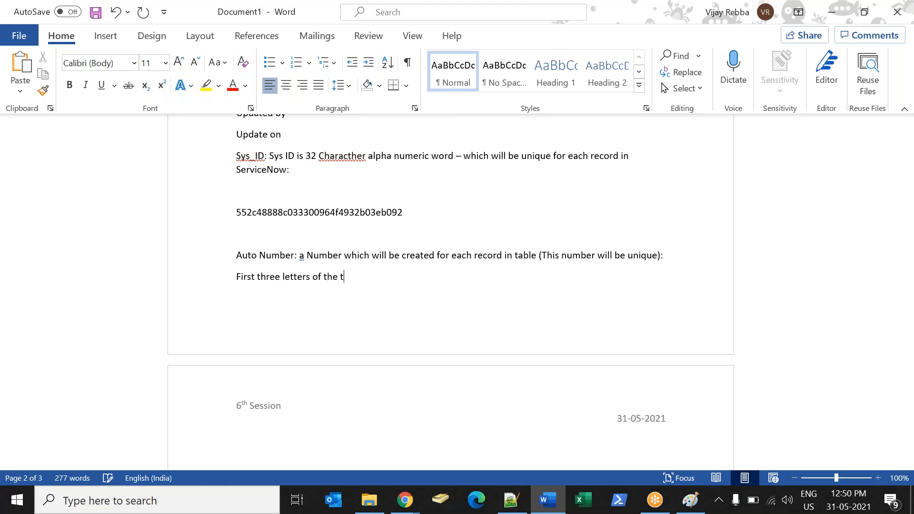
type("able:")
type("INC")
Try the example prefixes INC, PRO and CHN after the label, erasing each one.
key("BackSpace")
key("BackSpace")
key("BackSpace")
type("PRO")
key("BackSpace")
key("BackSpace")
key("BackSpace")
type("CHN")
key("BackSpace")
type("a")
key("BackSpace")
type("N")
Write STU as the prefix after the label, and return to the new table form in ServiceNow.
key("BackSpace")
key("BackSpace")
key("BackSpace")
type("STUD")
key("BackSpace")
key("alt+Tab")
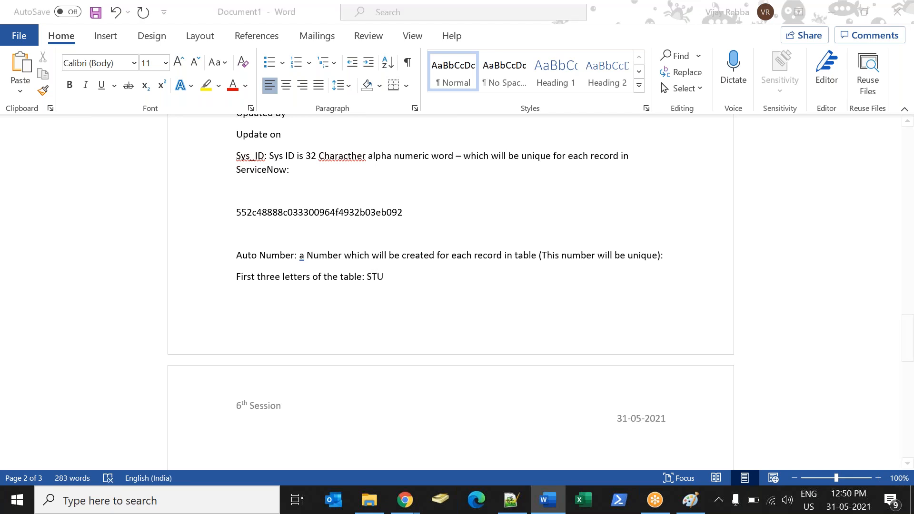
Enable Auto-number for the new table and highlight its Prefix and Number values.
left_click(341, 299)
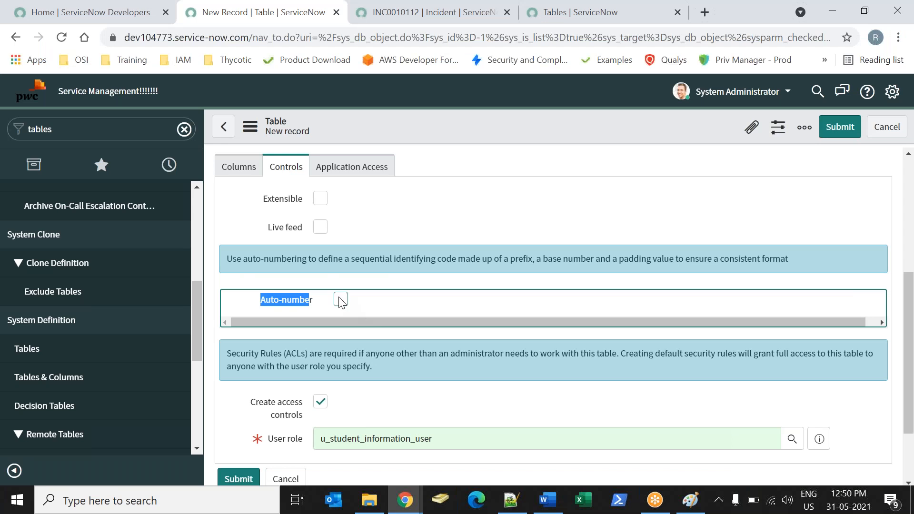
left_click(265, 352)
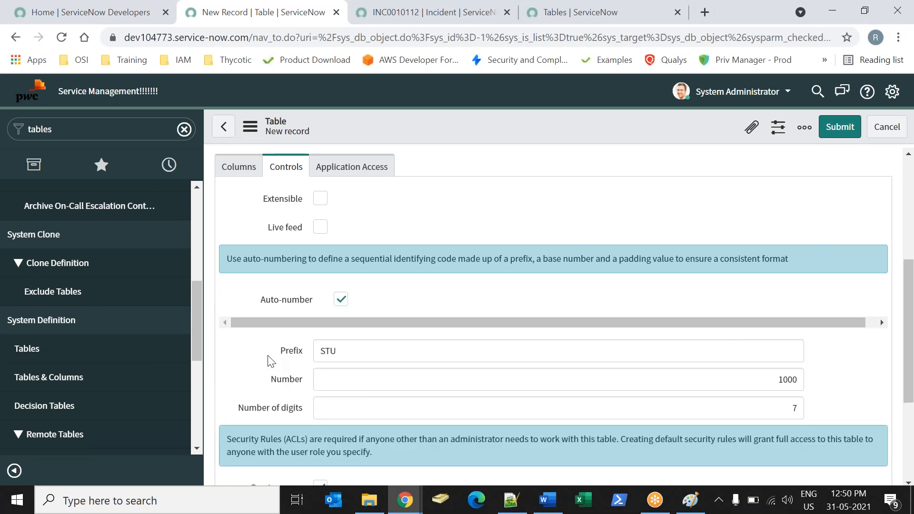
left_click_drag(355, 350, 305, 381)
left_click_drag(761, 383, 817, 406)
Append 1000 to STU in the Word notes and return to the new table form.
key("alt+Tab")
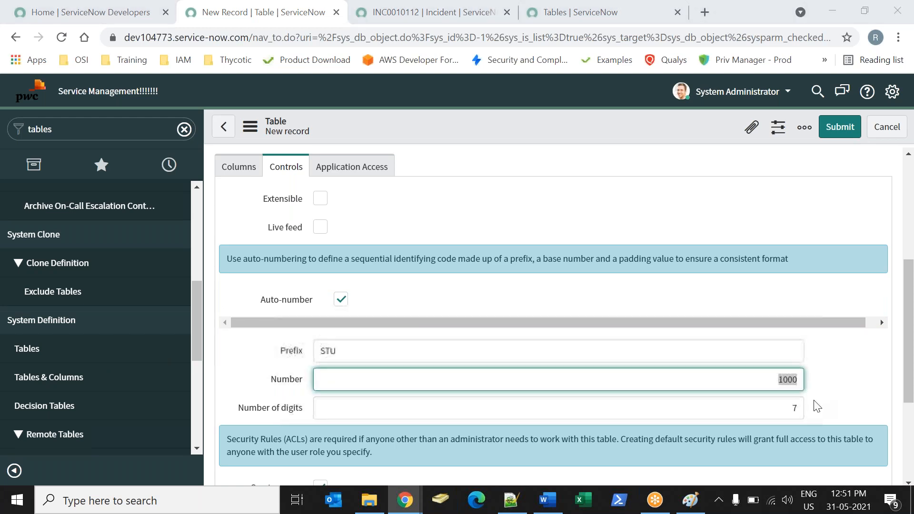
type("1000")
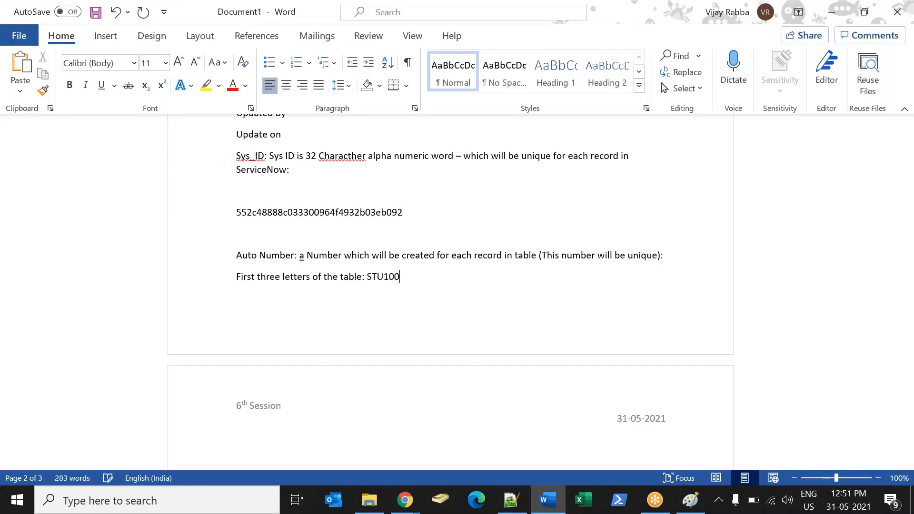
key("alt+Tab")
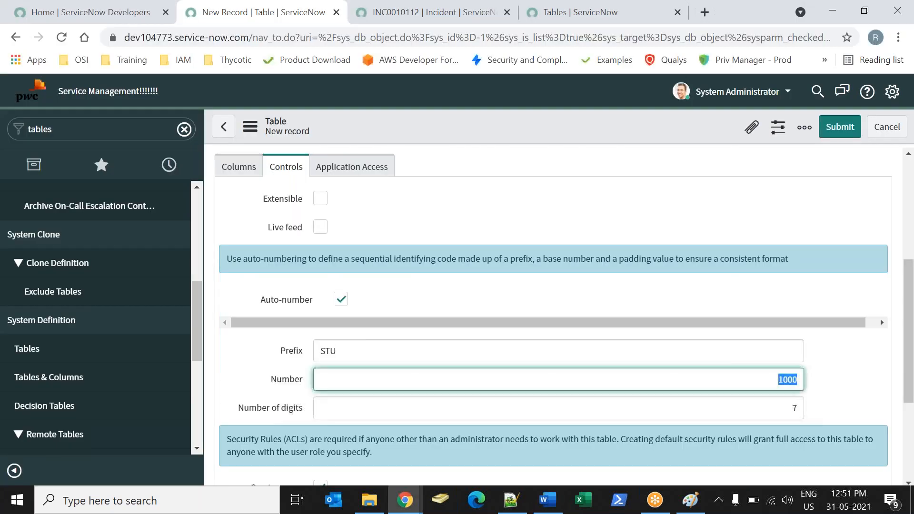
Highlight the Number of digits setting, and insert 000 between STU and 1000 in the Word notes.
left_click_drag(244, 408, 314, 417)
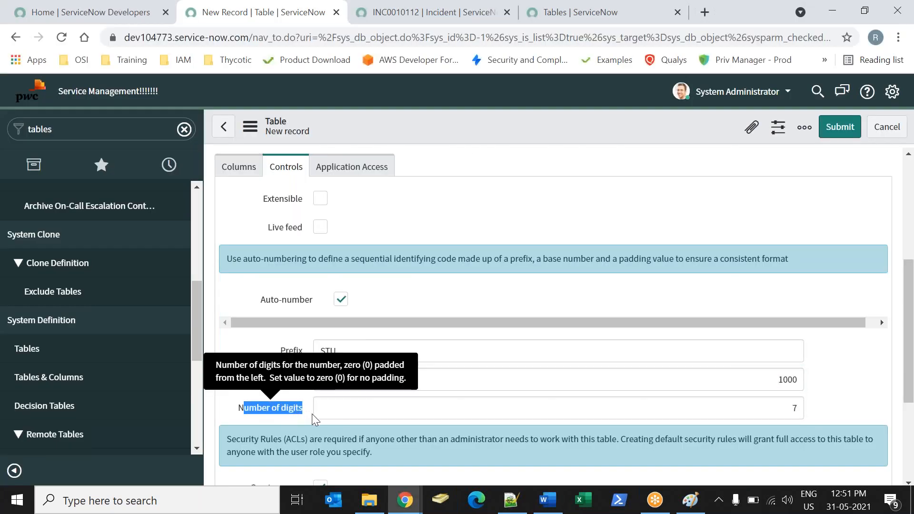
double_click(791, 408)
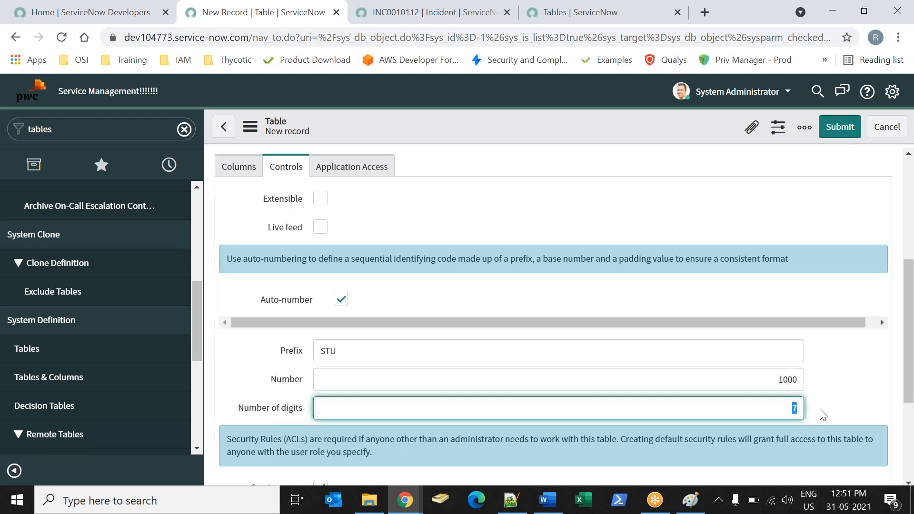
key("alt+Tab")
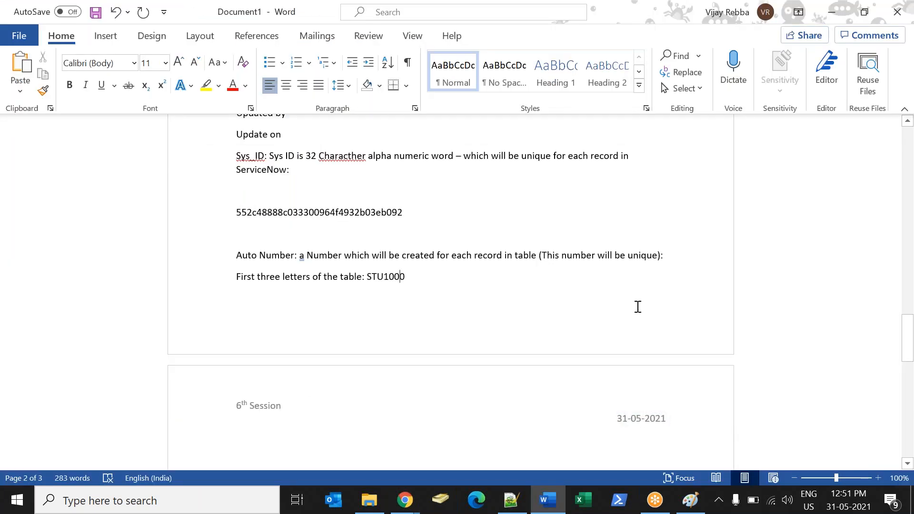
key("Left")
key("Left")
key("Left")
key("Left")
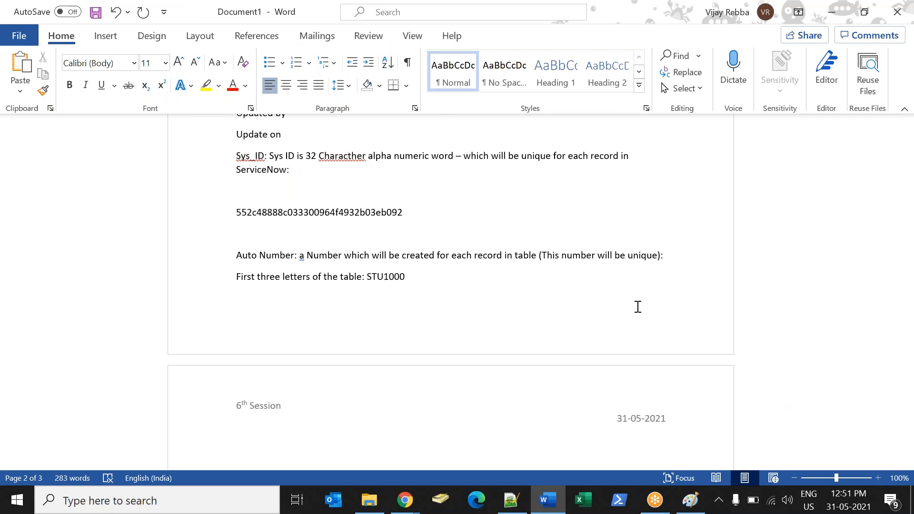
type("000")
Copy STU0001000 and paste it at the top of the next page, changing its ending to make STU0001001.
key("shift+Left")
key("shift+Left")
key("shift+Left")
key("shift+Left")
key("shift+Left")
key("shift+Left")
key("shift+Left")
key("shift+Left")
key("shift+Left")
key("shift+Left")
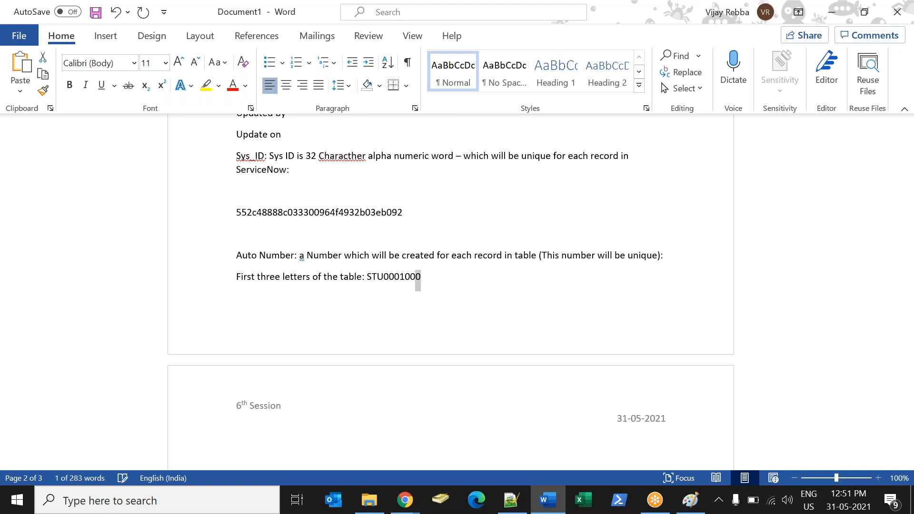
key("ctrl+c")
left_click(314, 374)
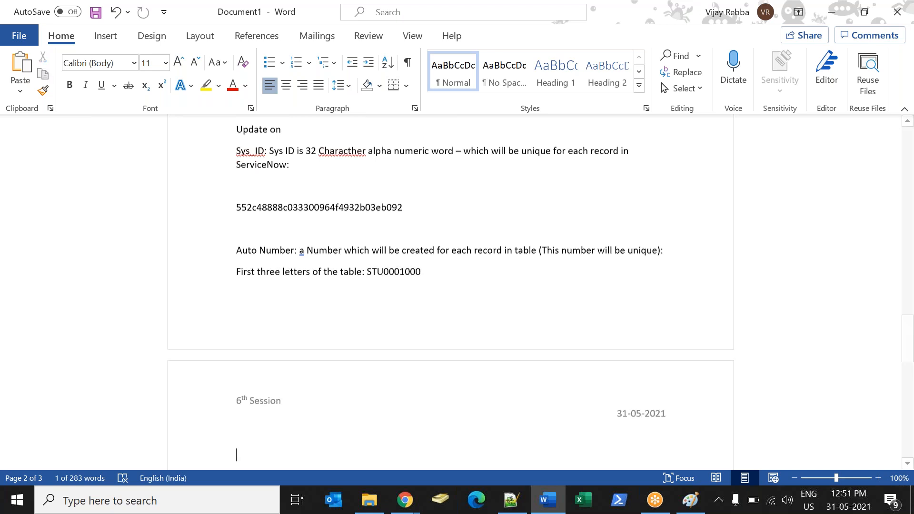
key("ctrl+v")
key("BackSpace")
type("1")
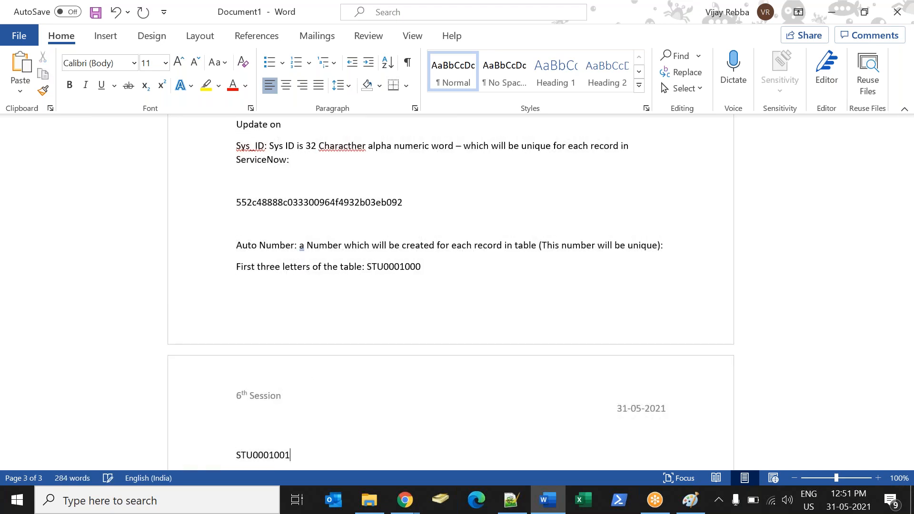
Add STU0001002, STU0001003 and STU0001004 followed by a row of dots on separate lines below STU0001001.
key("Return")
key("ctrl+v")
key("BackSpace")
key("BackSpace")
type("02")
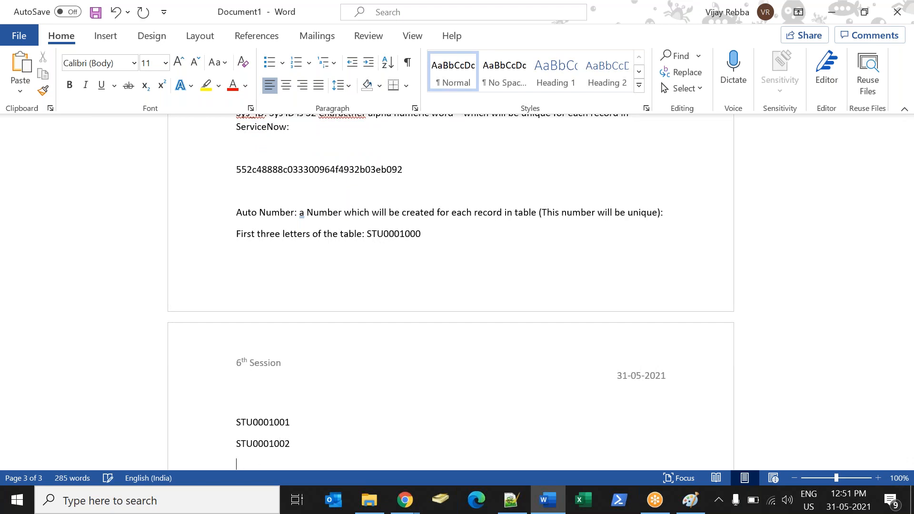
key("ctrl+v")
key("BackSpace")
type("3")
key("Return")
key("ctrl+v")
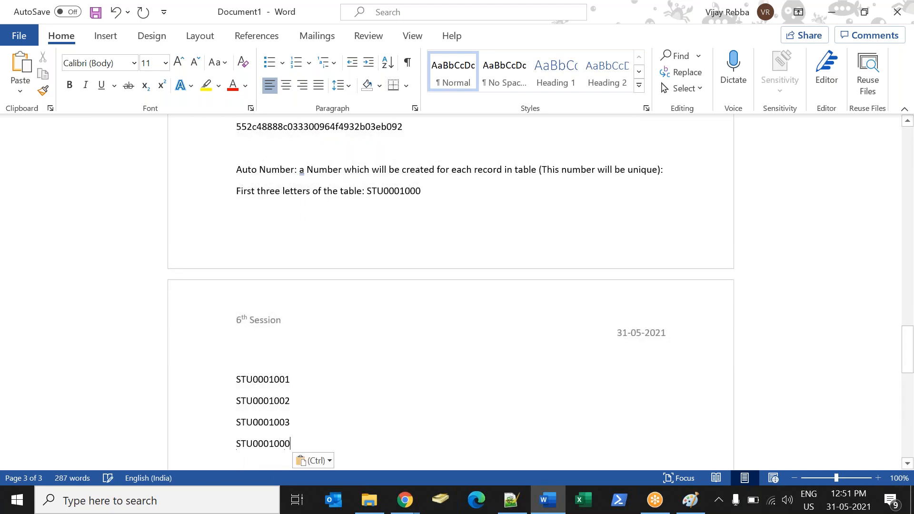
key("BackSpace")
type("4.........")
key("Return")
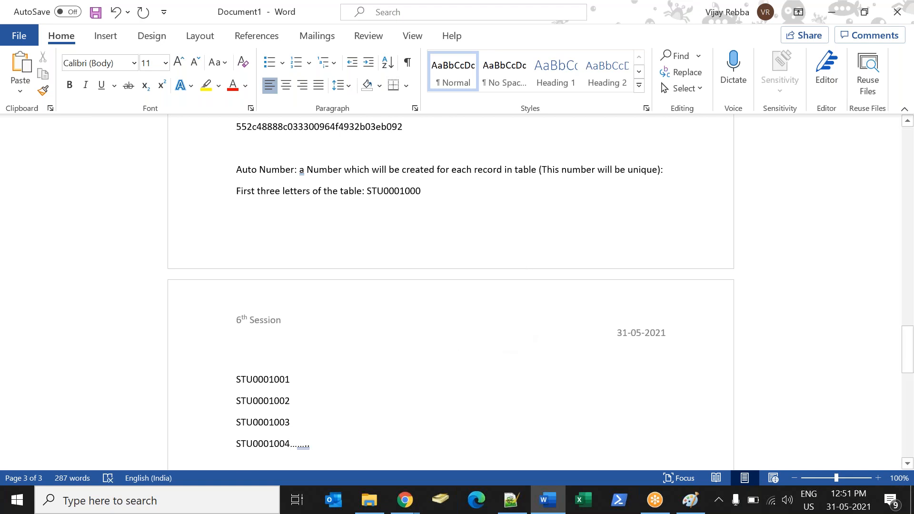
Return to the new table form in ServiceNow and highlight the auto-number prefix.
key("Left")
key("Left")
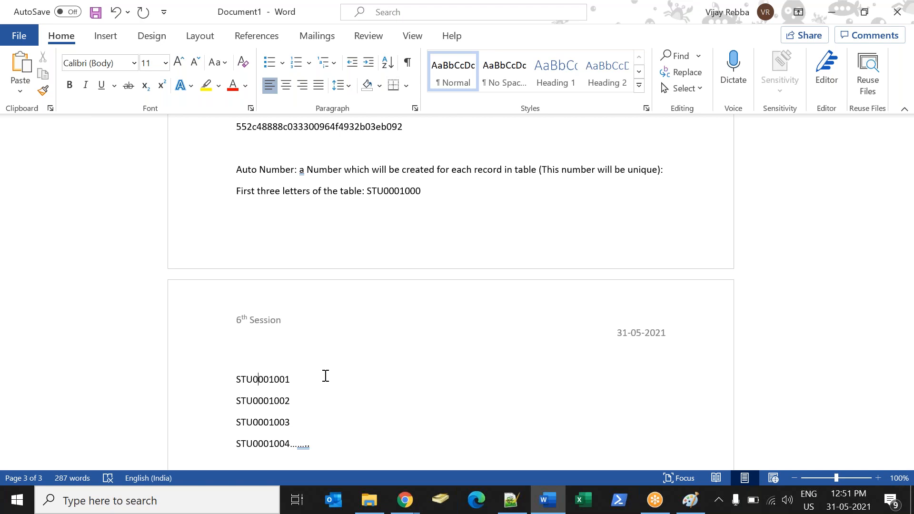
left_click(405, 499)
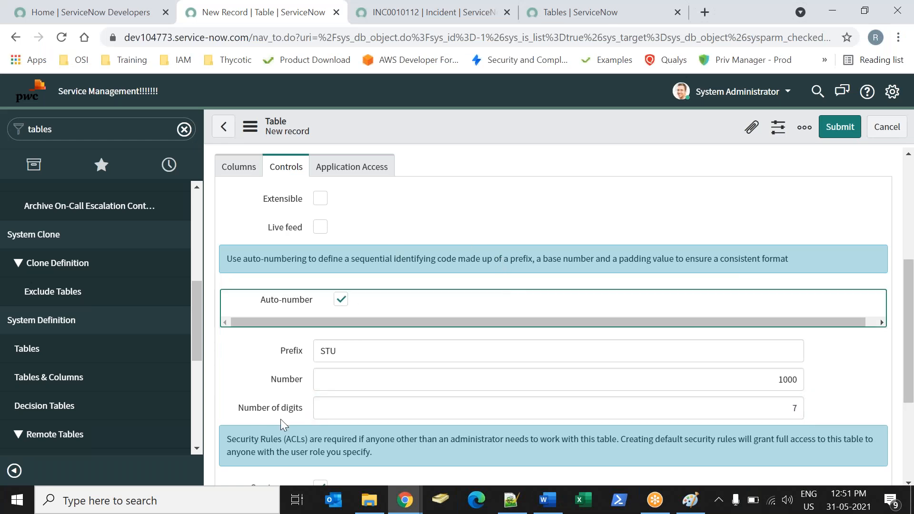
double_click(364, 348)
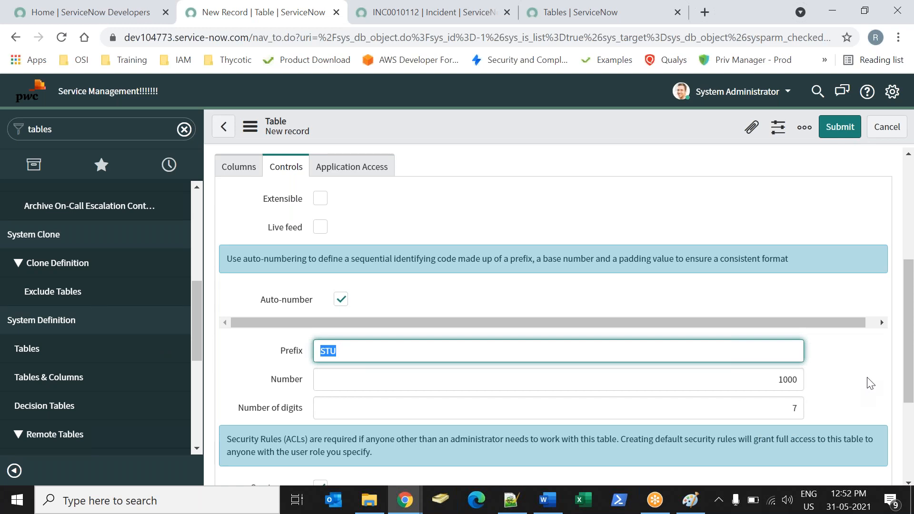
left_click(762, 313)
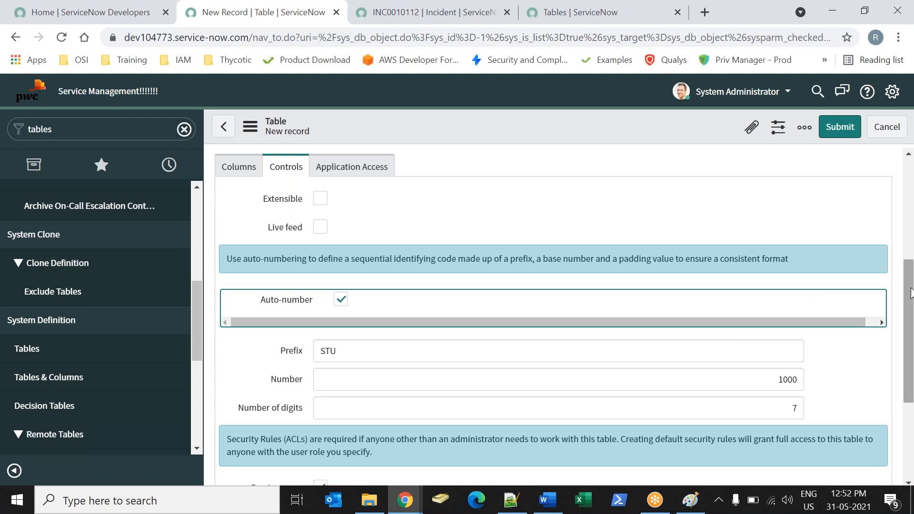
Turn the new table's Create access controls option off and back on.
left_click_drag(911, 291, 911, 353)
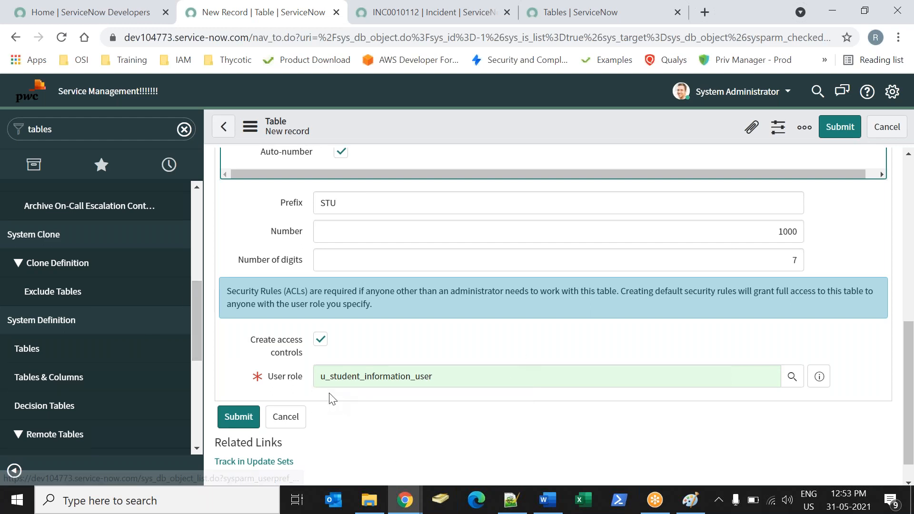
left_click(321, 340)
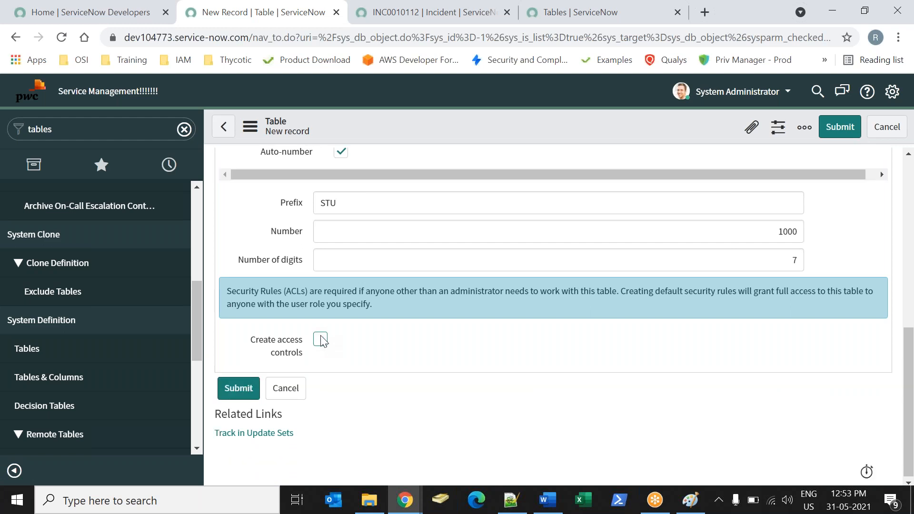
left_click(320, 337)
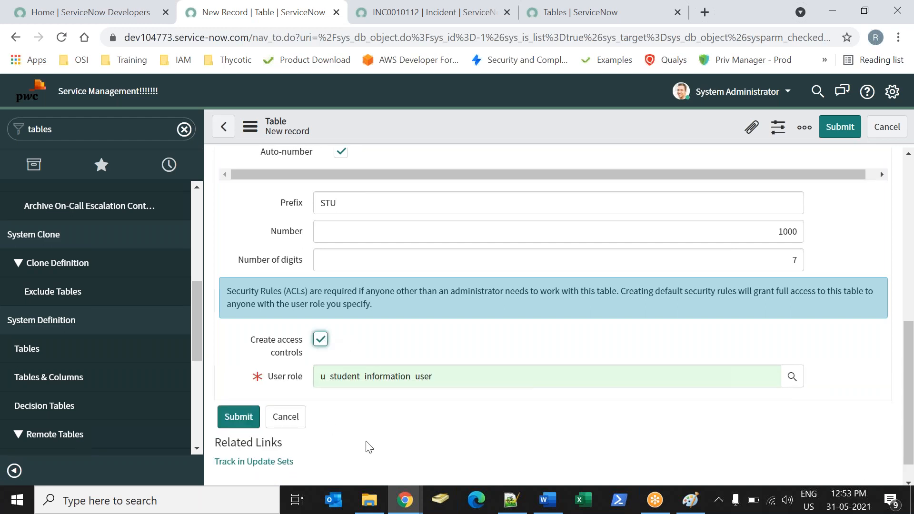
left_click(416, 334)
left_click_drag(909, 335, 885, 238)
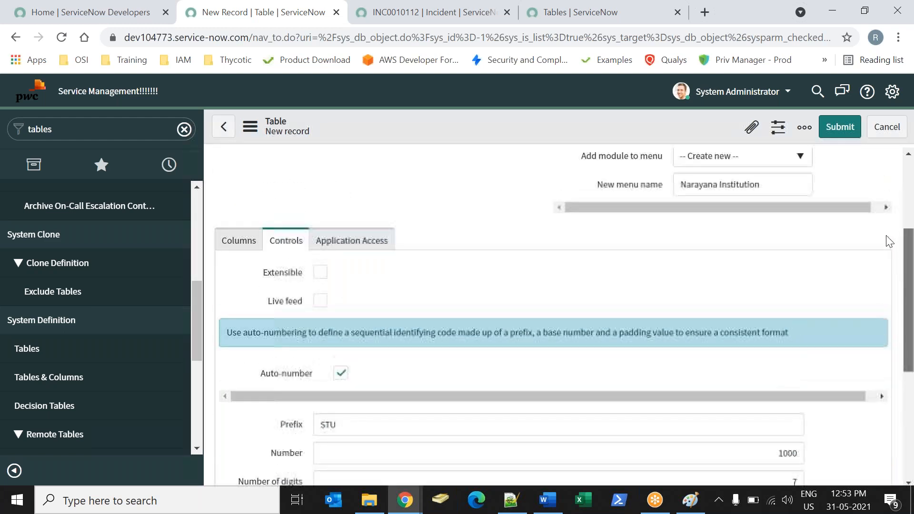
Show the new table's application access settings and highlight the Can read permission.
left_click(331, 257)
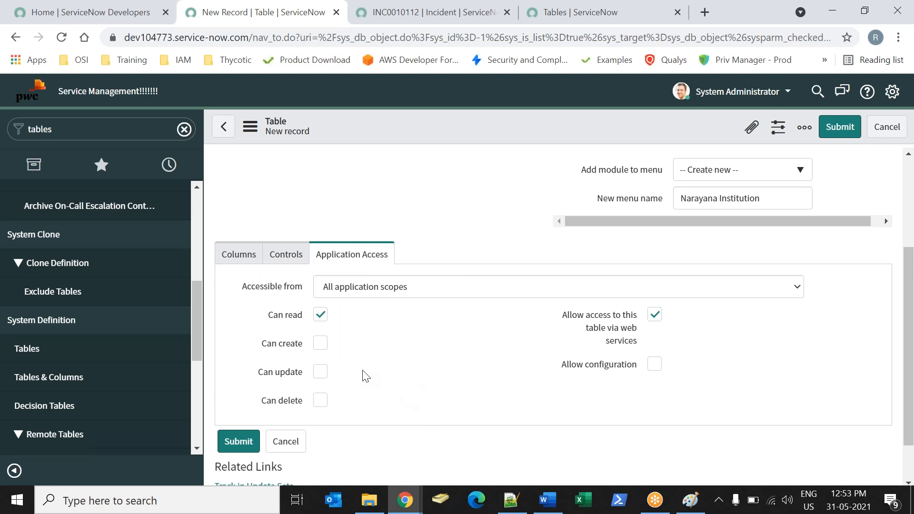
left_click_drag(267, 315, 296, 317)
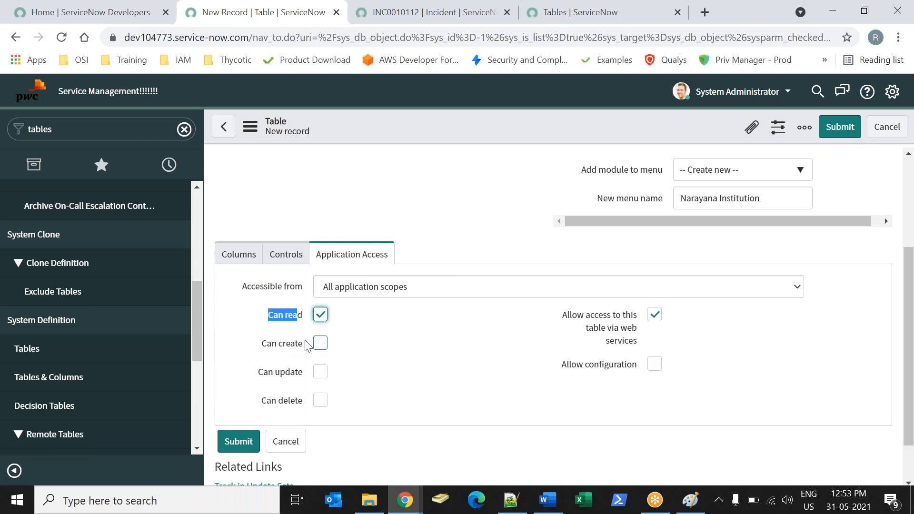
left_click(434, 404)
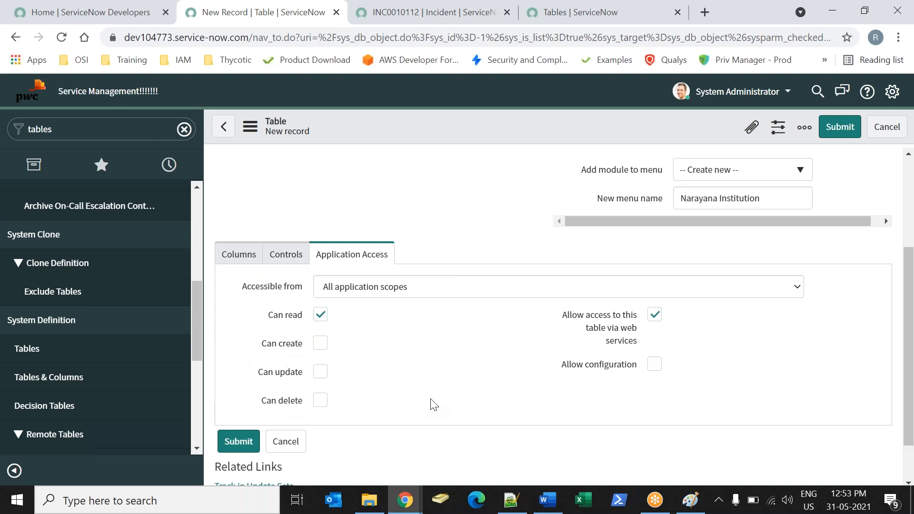
Restrict the table's accessibility to This application scope only, and set it back to All application scopes.
left_click(371, 291)
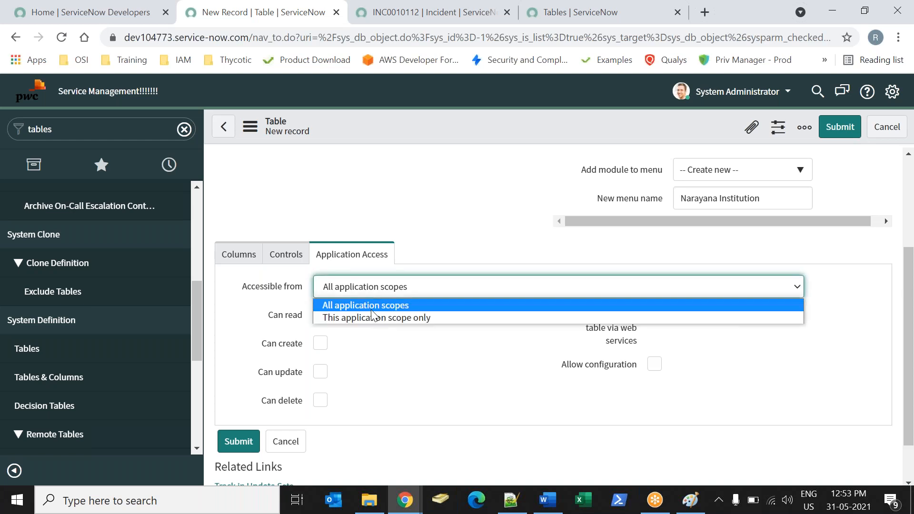
left_click(370, 314)
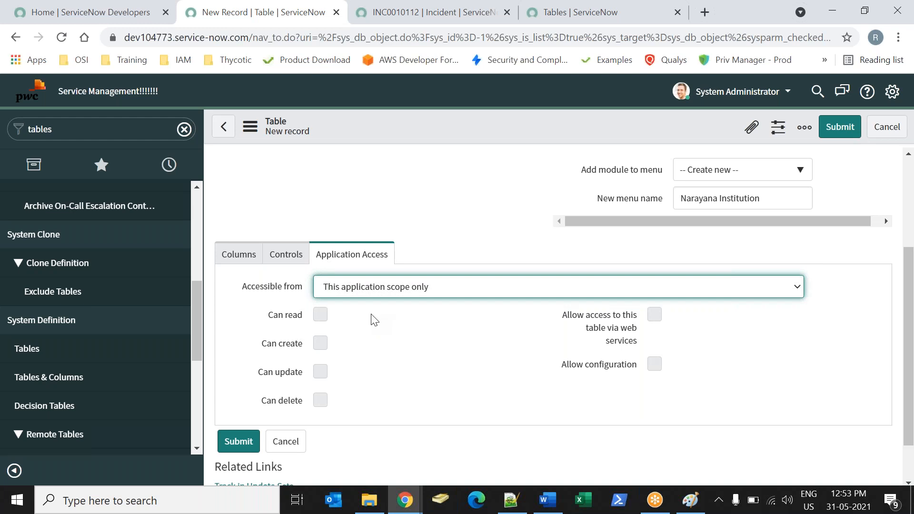
left_click(379, 287)
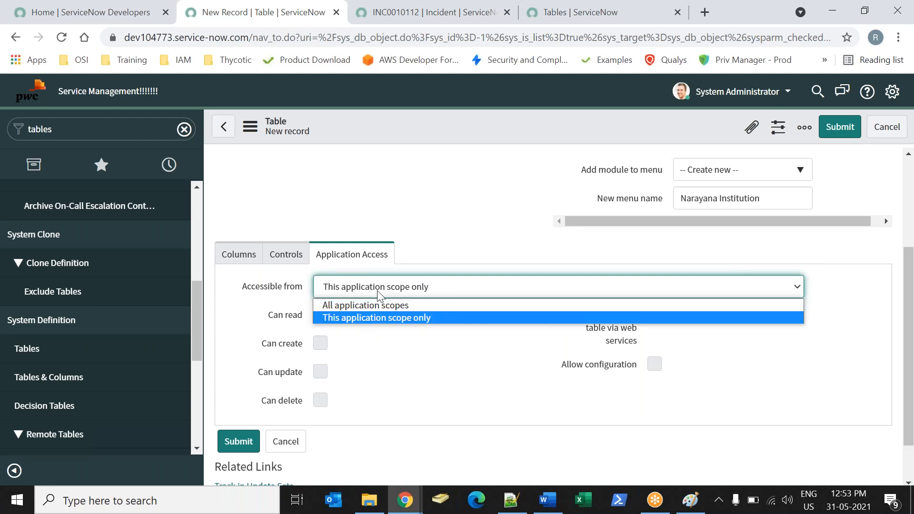
left_click(370, 306)
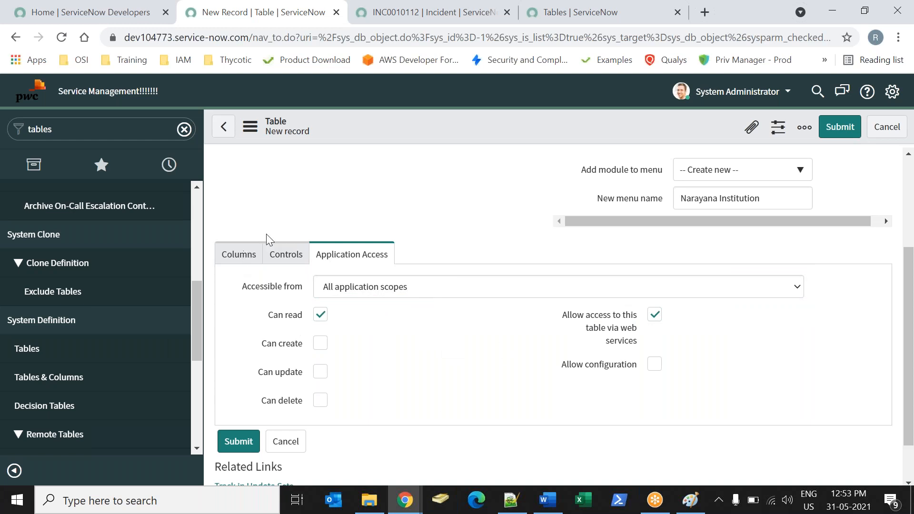
Return to the table's columns, save the Student Information table record and highlight the table it extends.
left_click(229, 253)
scroll(889, 241, "up", 2)
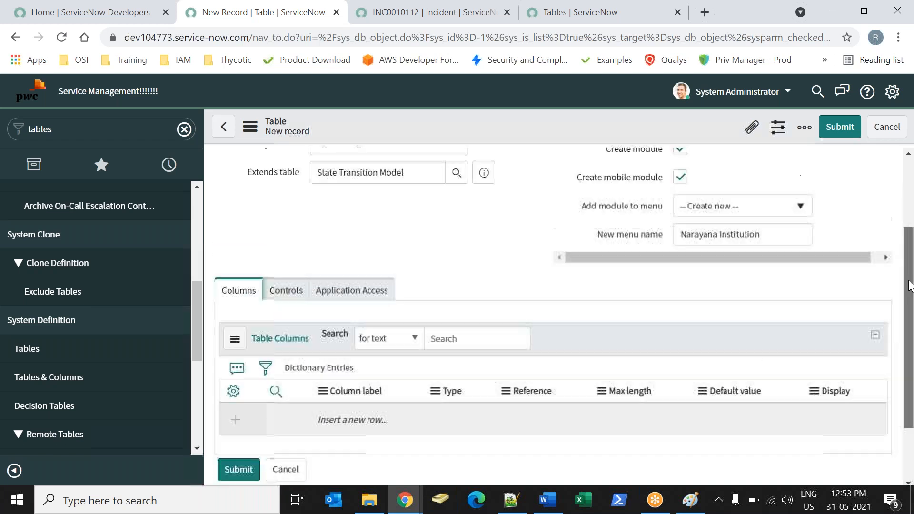
scroll(890, 241, "up", 1)
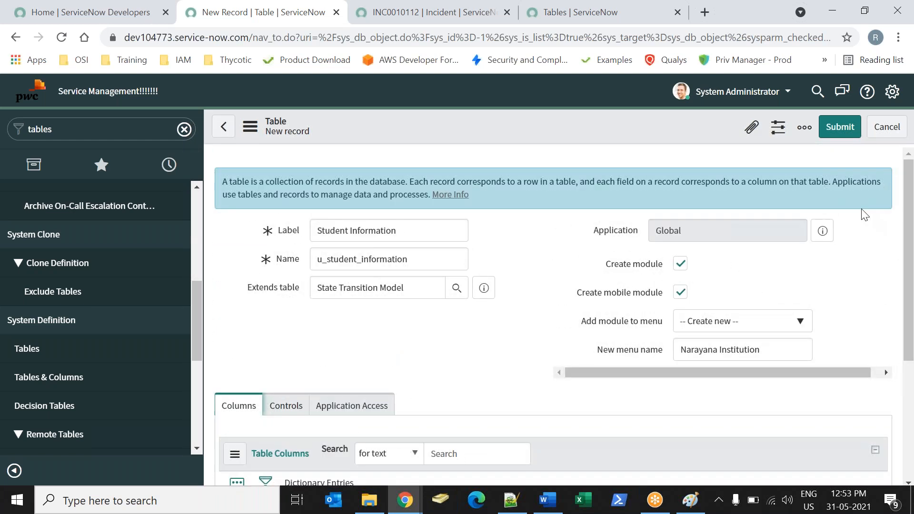
right_click(555, 133)
left_click(564, 138)
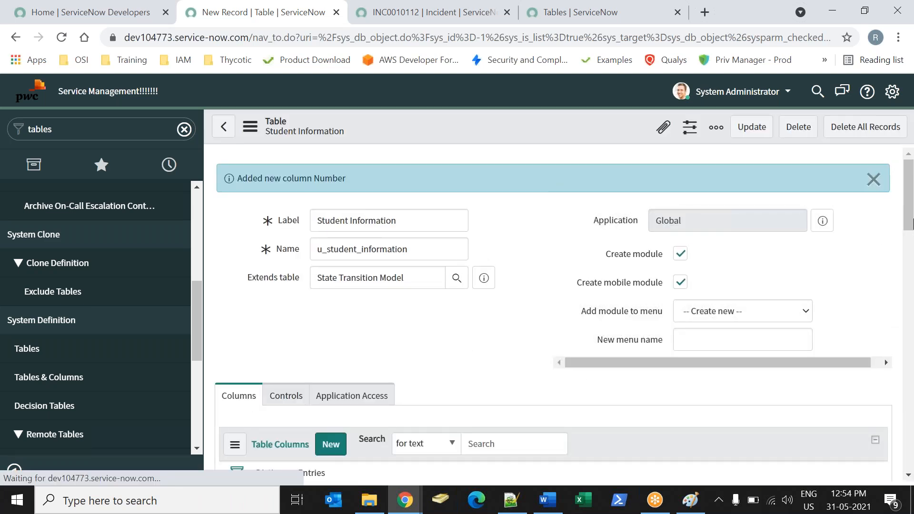
left_click_drag(911, 189, 890, 187)
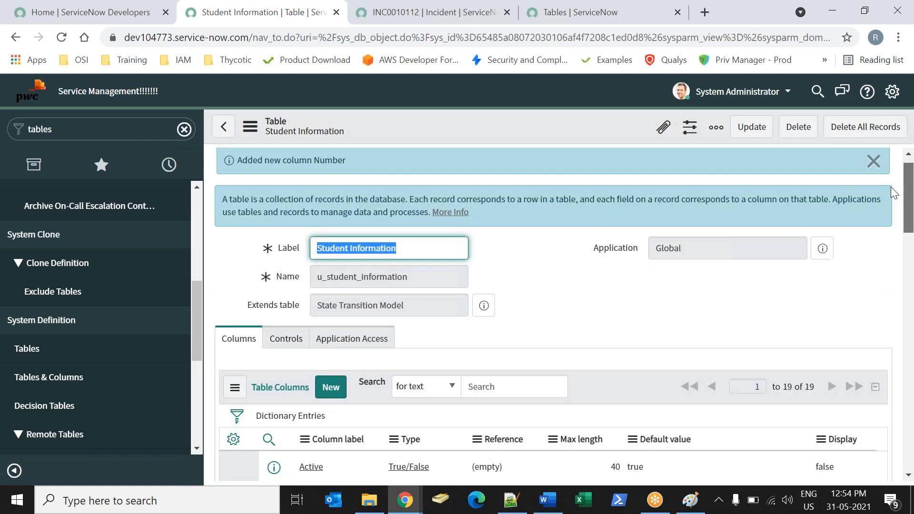
left_click_drag(440, 303, 179, 348)
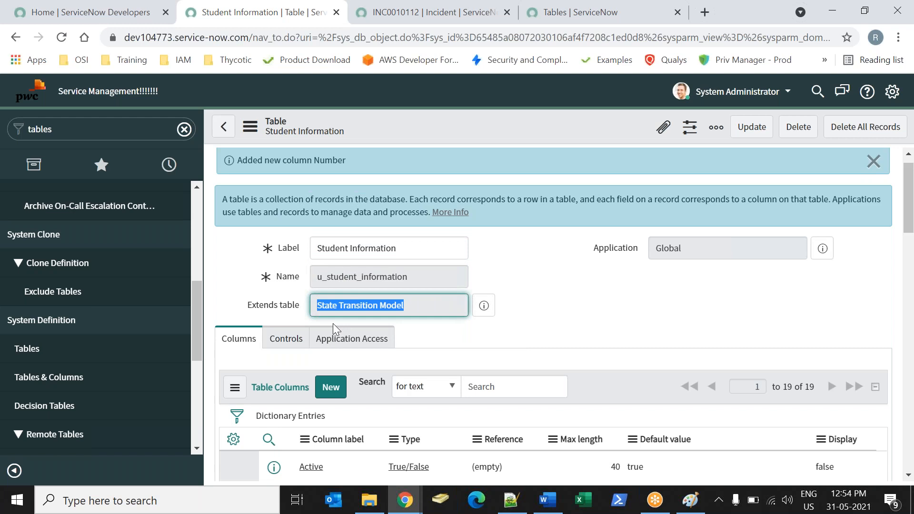
Start another new record from the Tables list and label the table Student Information.
left_click(19, 348)
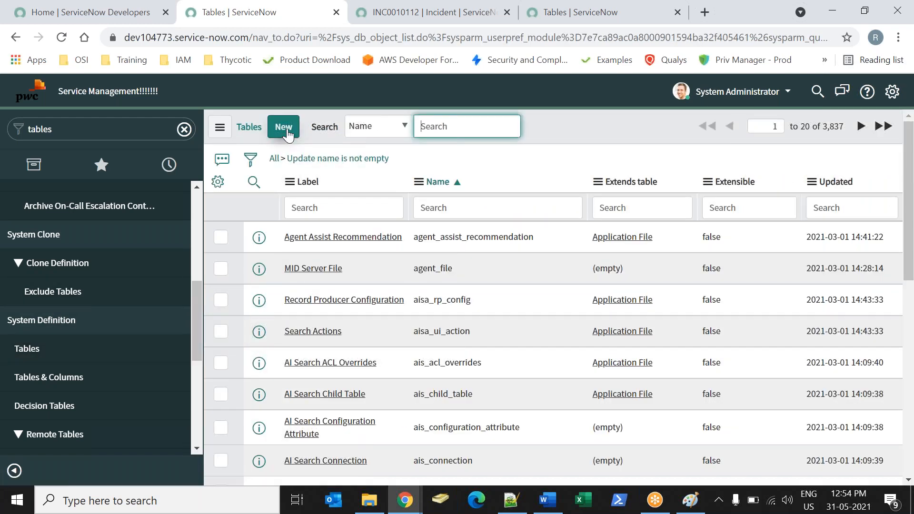
left_click(283, 127)
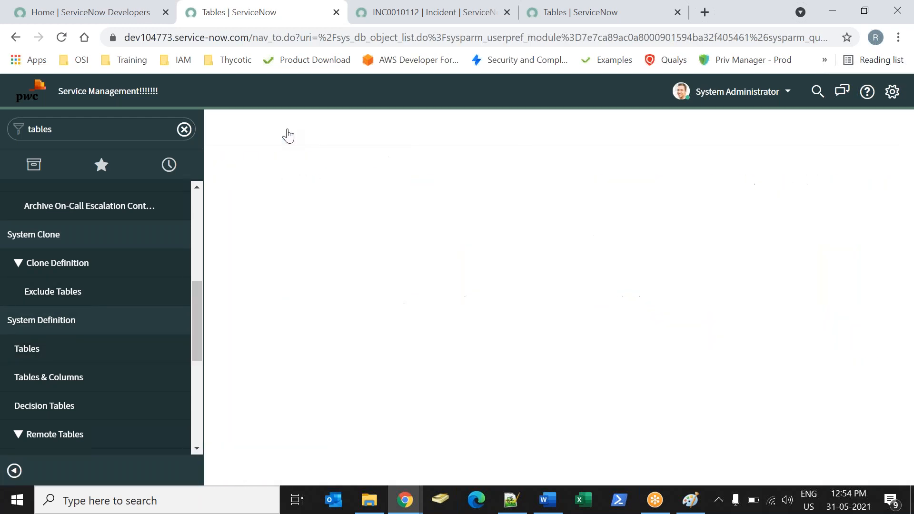
type("n")
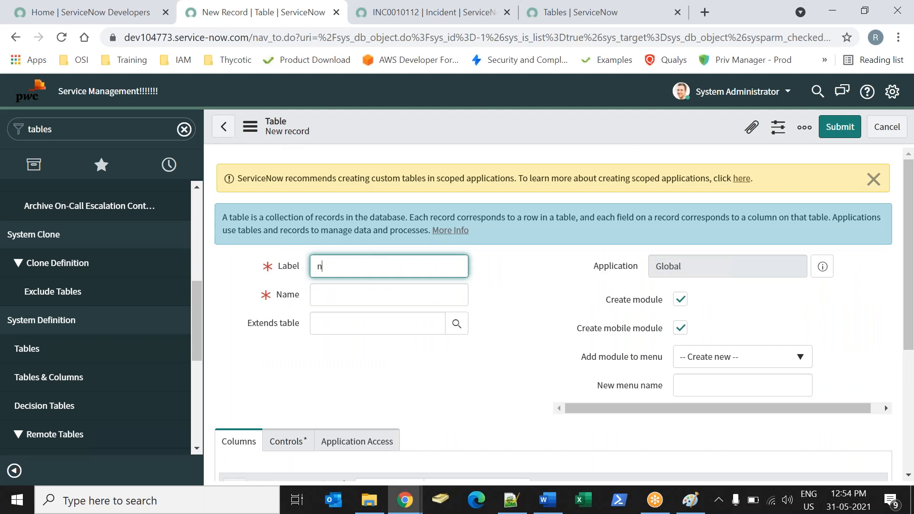
key("BackSpace")
type("Stu")
type("d")
key("BackSpace")
type("udent Information")
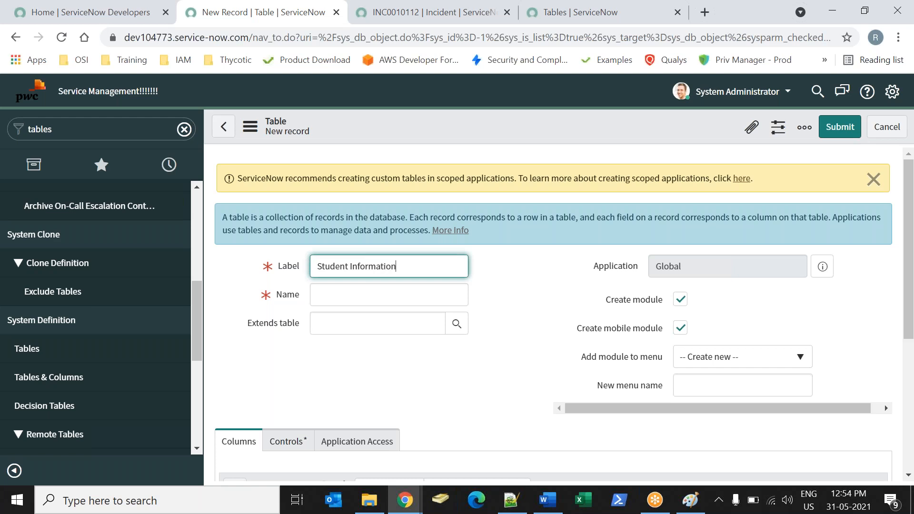
left_click(517, 381)
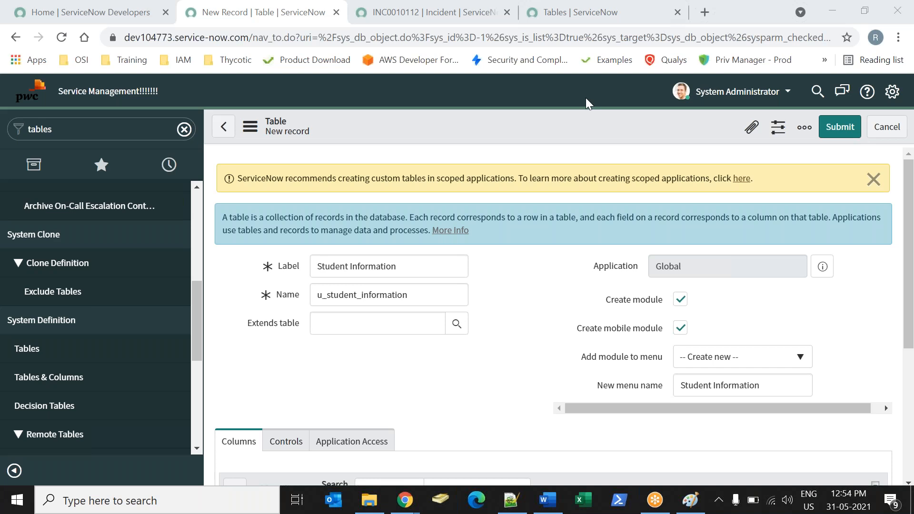
Turn on auto-numbering in the new table's control settings.
left_click_drag(910, 256, 913, 341)
left_click(350, 291)
left_click(299, 291)
left_click(340, 423)
left_click_drag(911, 243, 890, 179)
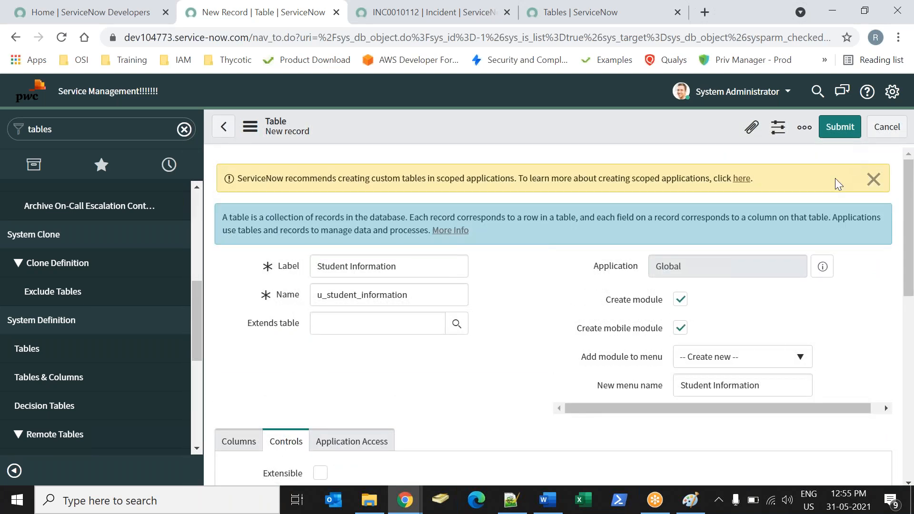
Set the new menu name to Narayana Institutions and try to submit the table.
left_click_drag(775, 379, 648, 371)
type("Nara")
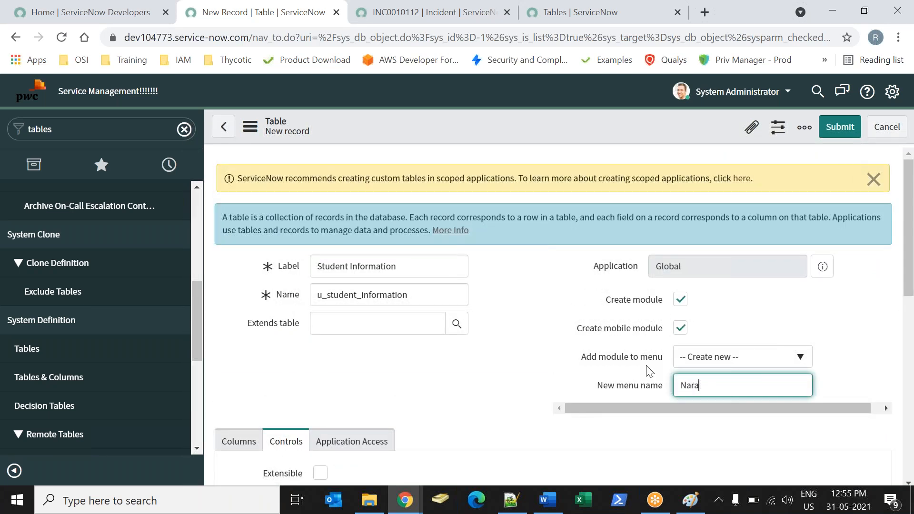
type("yana Institutions")
left_click(664, 28)
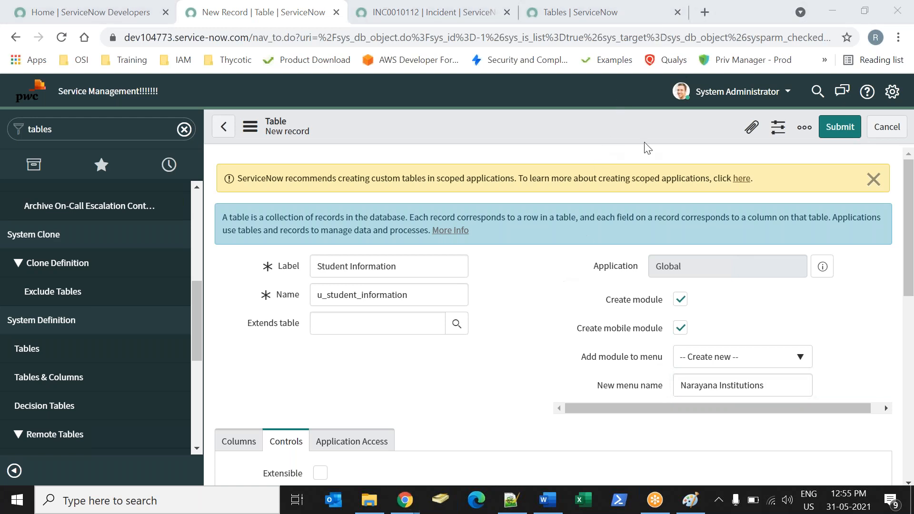
left_click(832, 136)
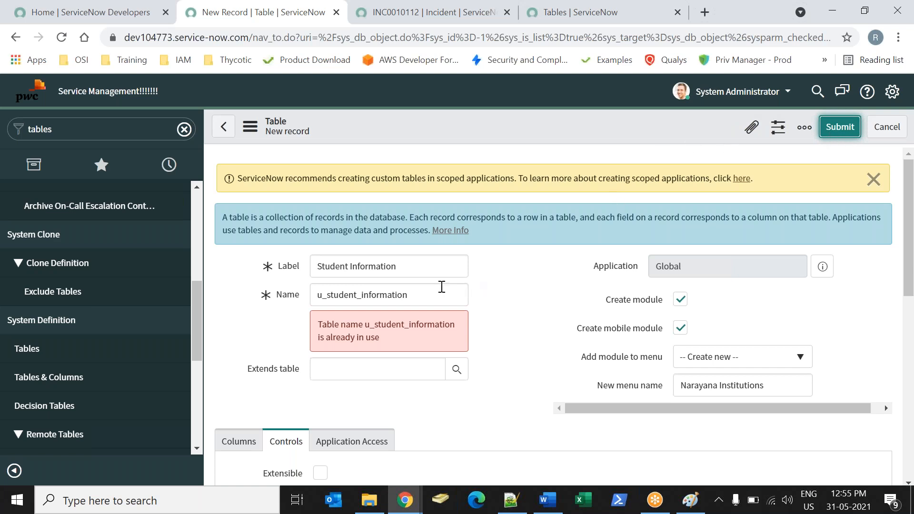
Change the table's label to Student Informations and submit the form.
left_click(415, 273)
type("2")
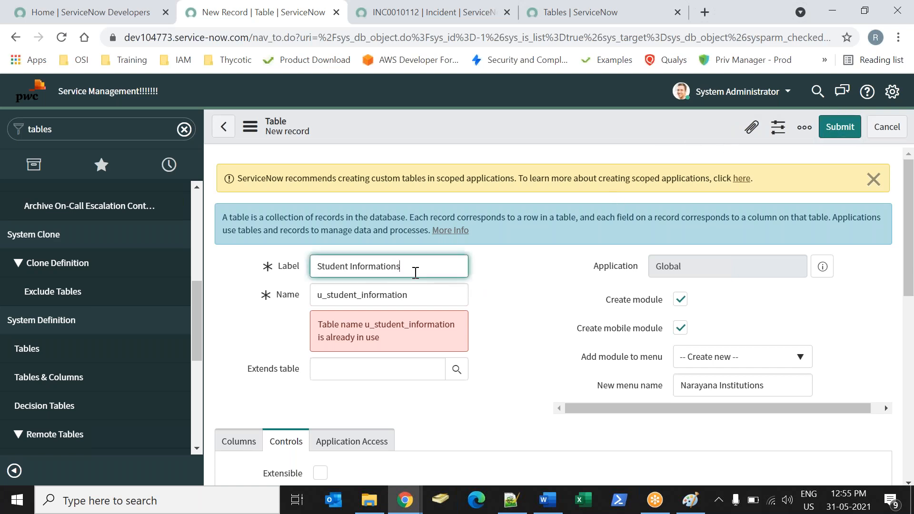
left_click(840, 128)
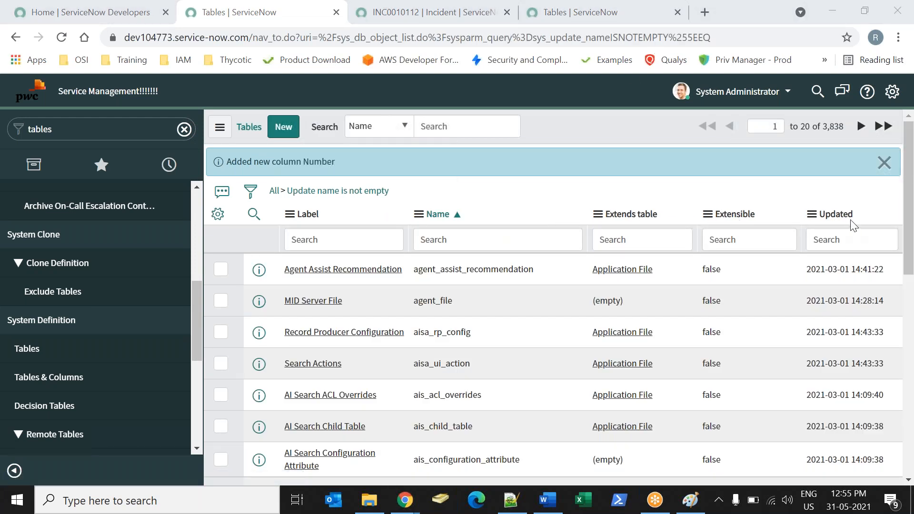
Sort the tables list by most recent update and open the columns of the Student Informations table.
left_click(836, 214)
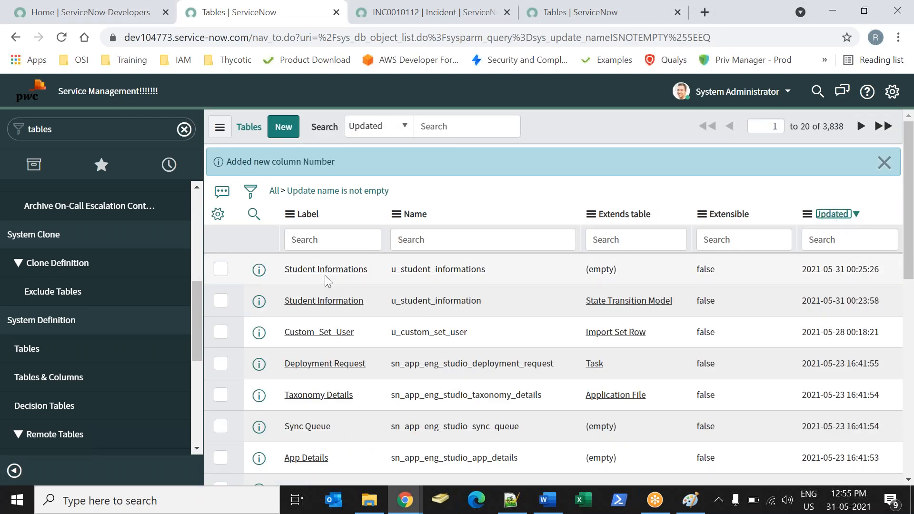
left_click(339, 273)
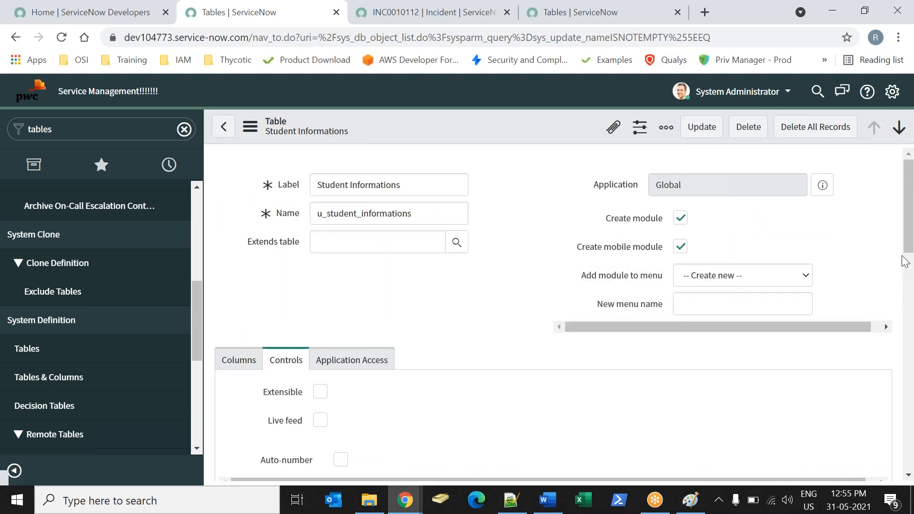
scroll(333, 286, "down", 4)
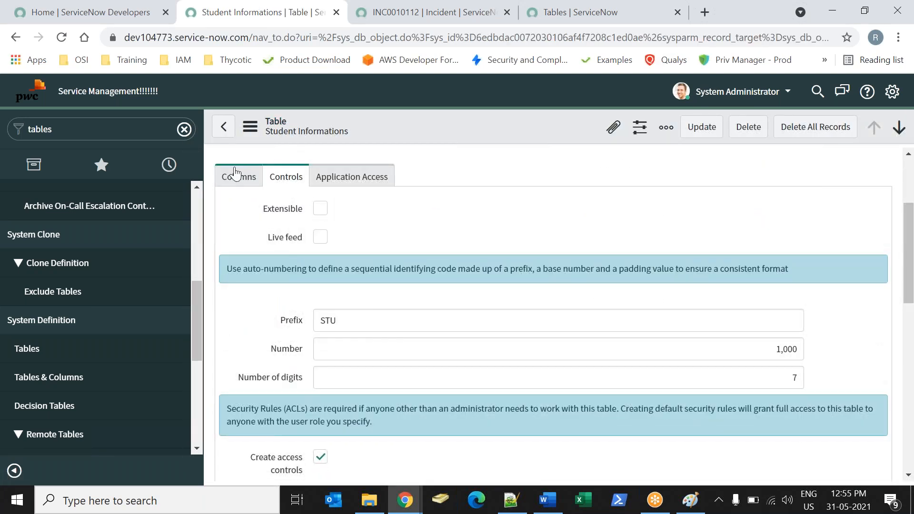
left_click(236, 172)
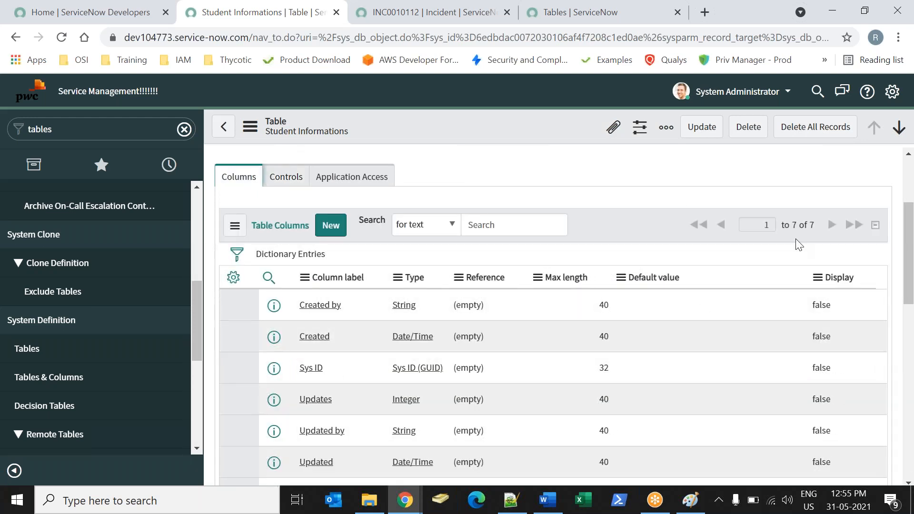
Review the Student Informations column list and highlight the Number column.
scroll(354, 219, "down", 2)
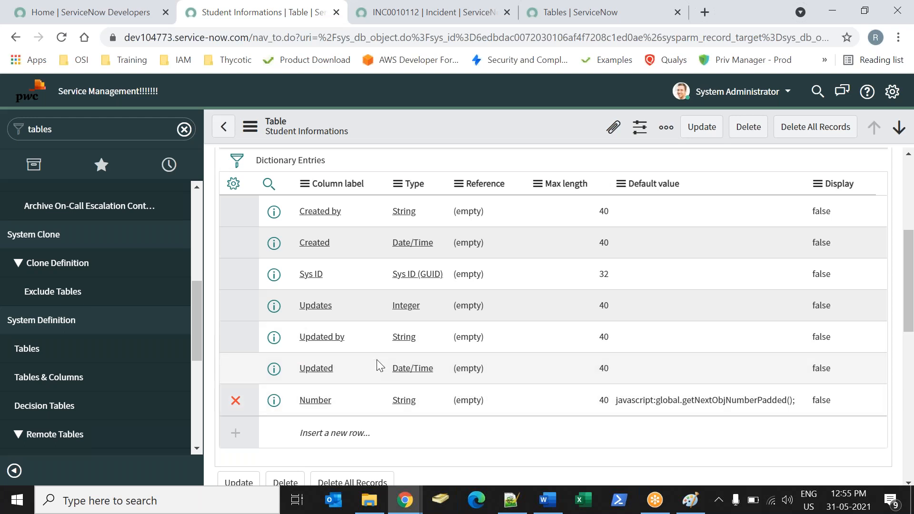
double_click(353, 401)
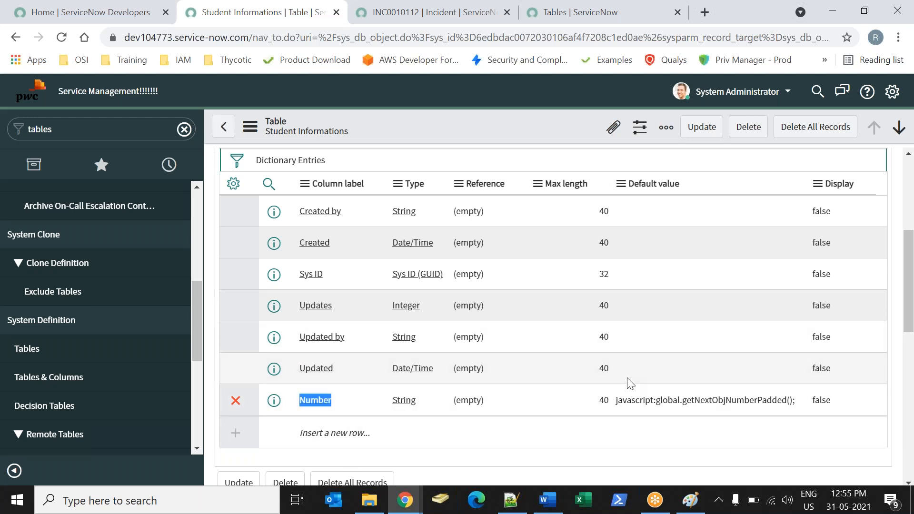
left_click_drag(908, 240, 877, 170)
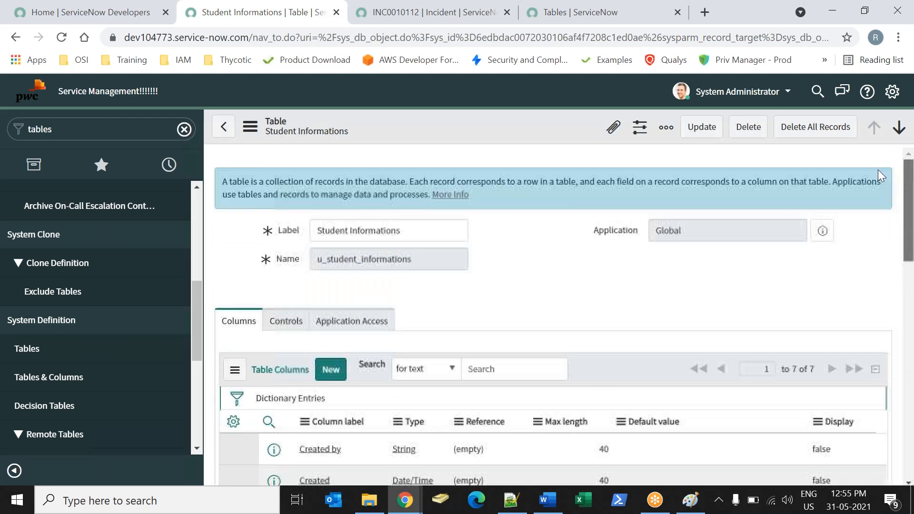
Clear the navigator filter and go to the instance's home page.
left_click(184, 129)
left_click(38, 94)
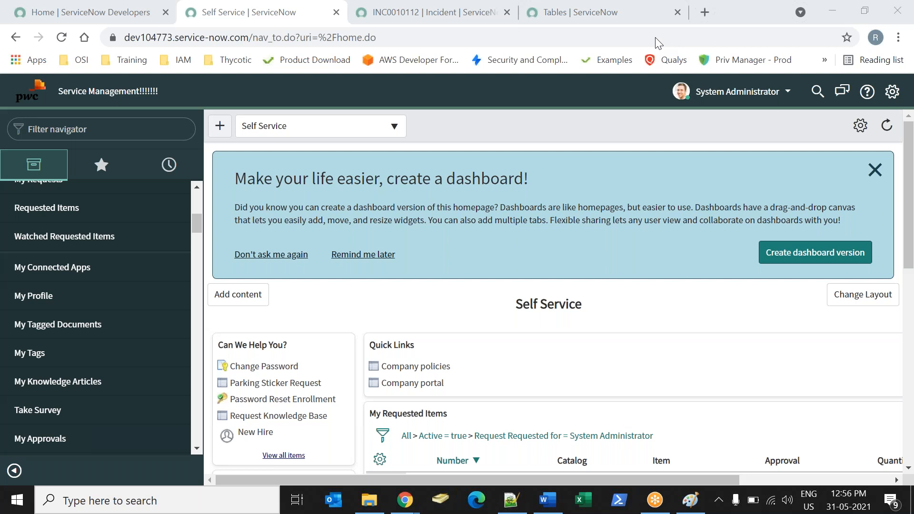
key("XF86AudioRaiseVolume")
left_click(75, 129)
type("tables")
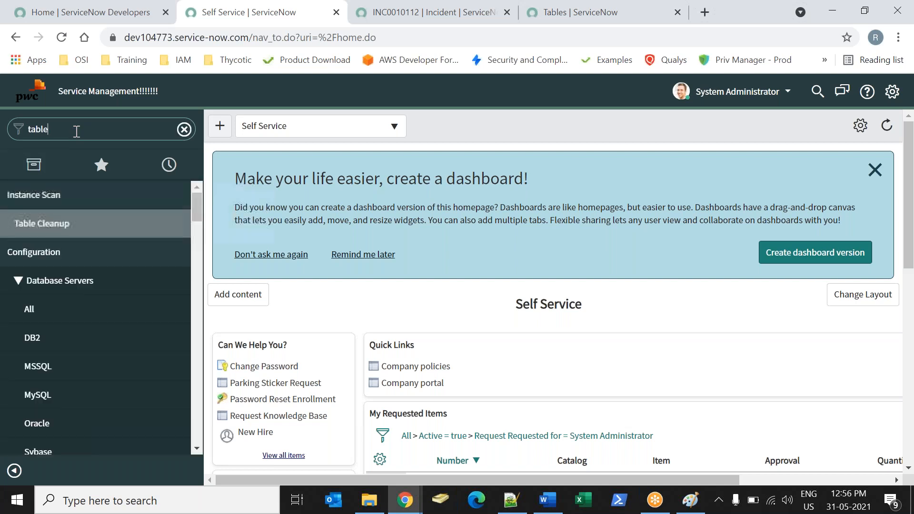
Filter the navigator by nara to find the Narayana menus.
key("ctrl+a")
type("anra")
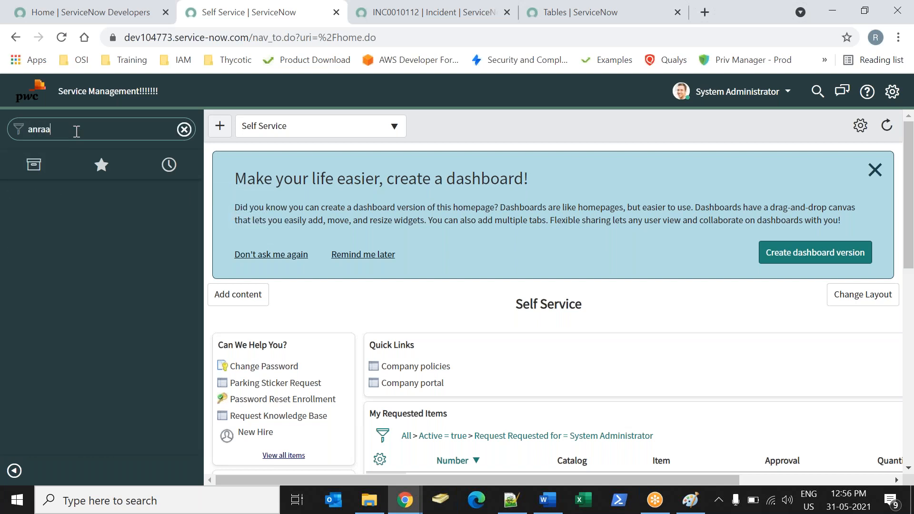
key("BackSpace")
key("BackSpace")
key("BackSpace")
key("BackSpace")
type("nara")
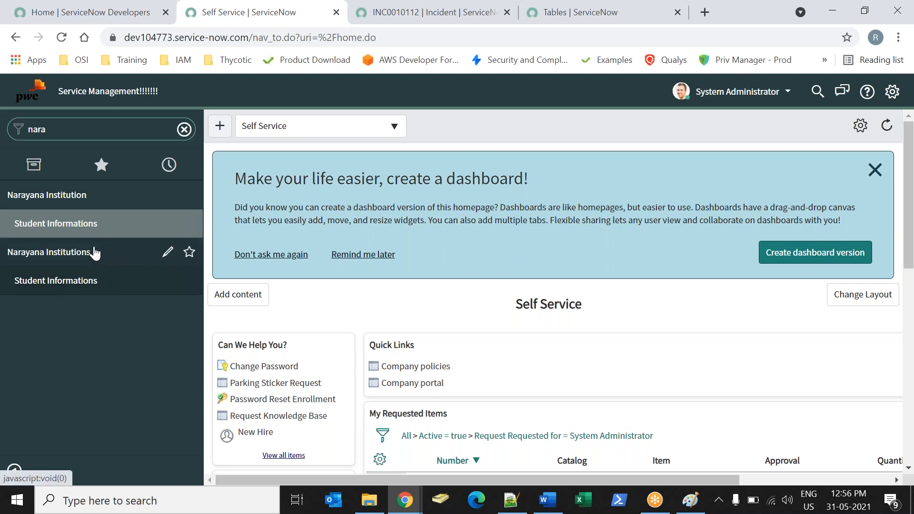
Filter the navigator by table, and open the Student Informations record from the System Definition tables list.
double_click(68, 129)
type("tabl")
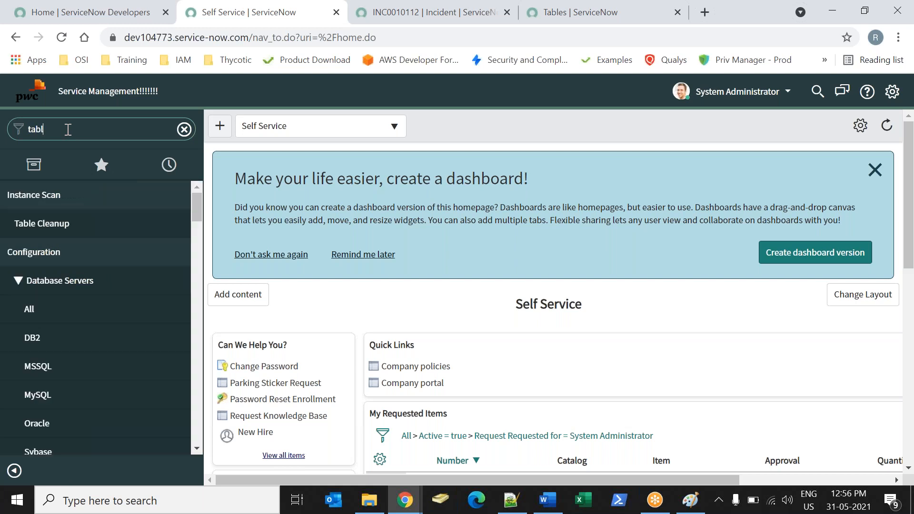
type("e")
left_click_drag(198, 235, 200, 325)
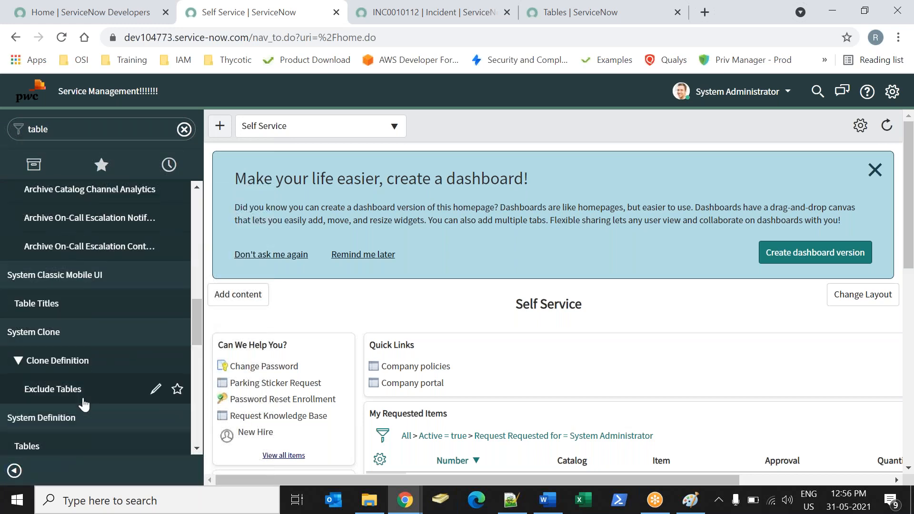
left_click(74, 445)
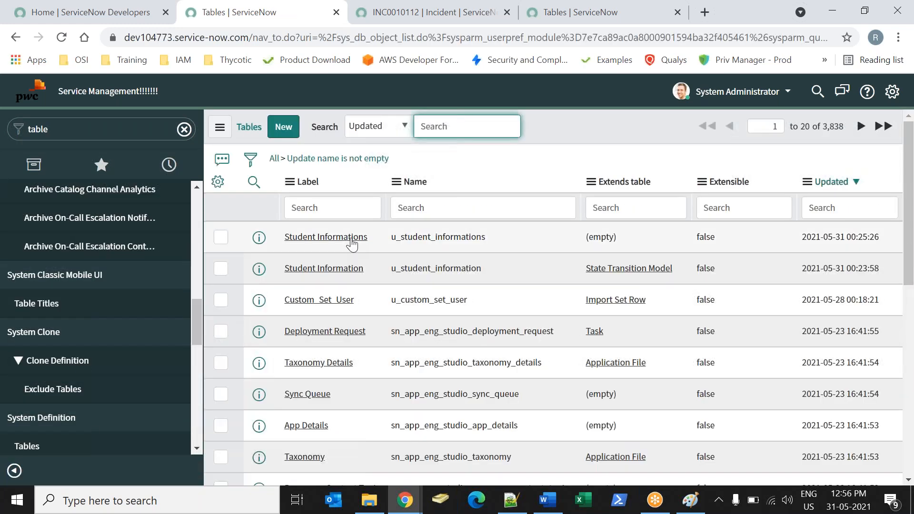
left_click(351, 240)
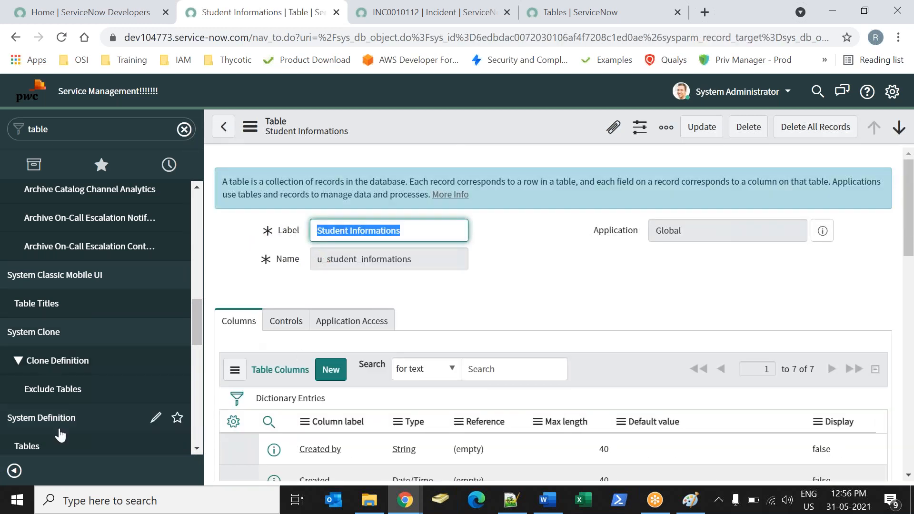
Return to the tables list and highlight the Extends table values of Student Information and Student Informations.
left_click(66, 449)
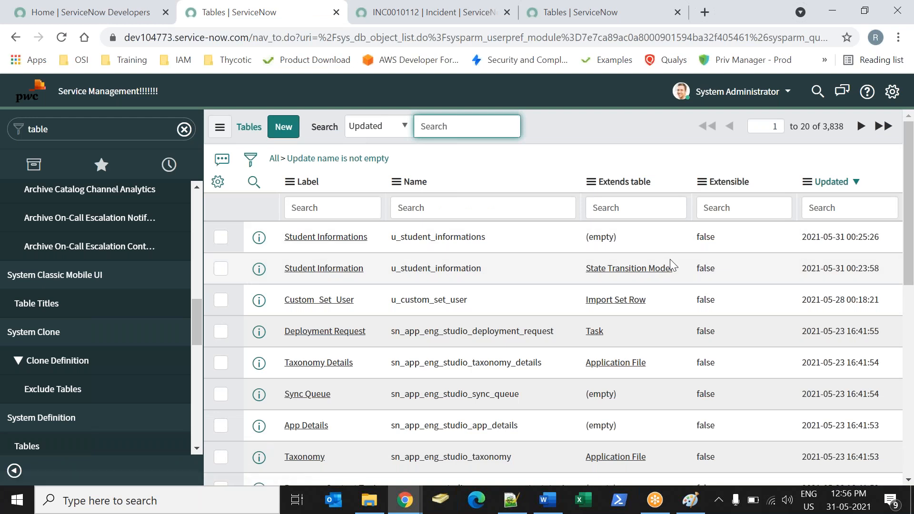
left_click_drag(679, 263, 573, 263)
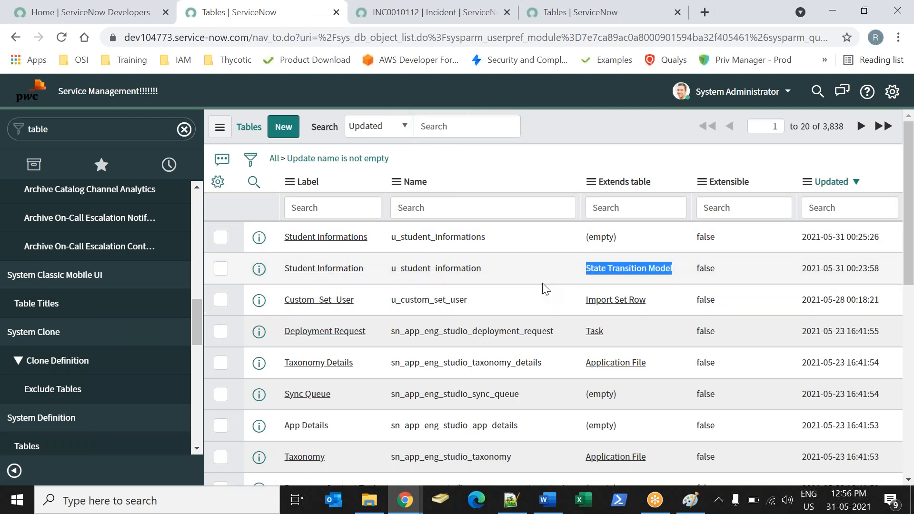
left_click_drag(621, 233, 558, 236)
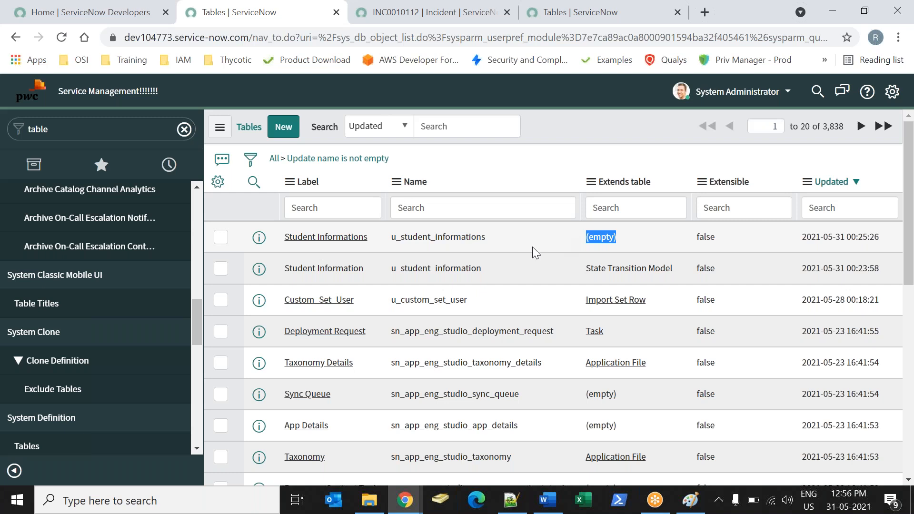
Reopen the Student Informations table to review its columns, and clear the navigator filter.
left_click(324, 238)
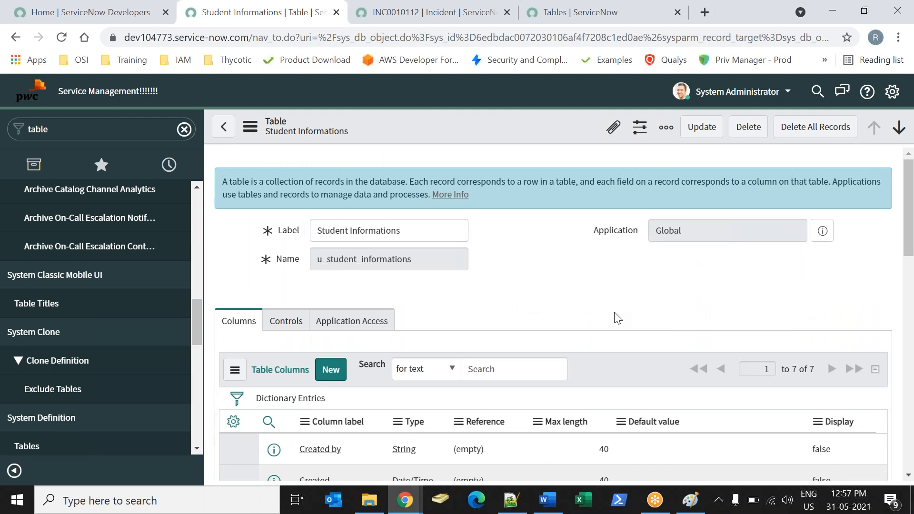
key("XF86AudioRaiseVolume")
scroll(910, 210, "down", 1)
scroll(899, 229, "down", 5)
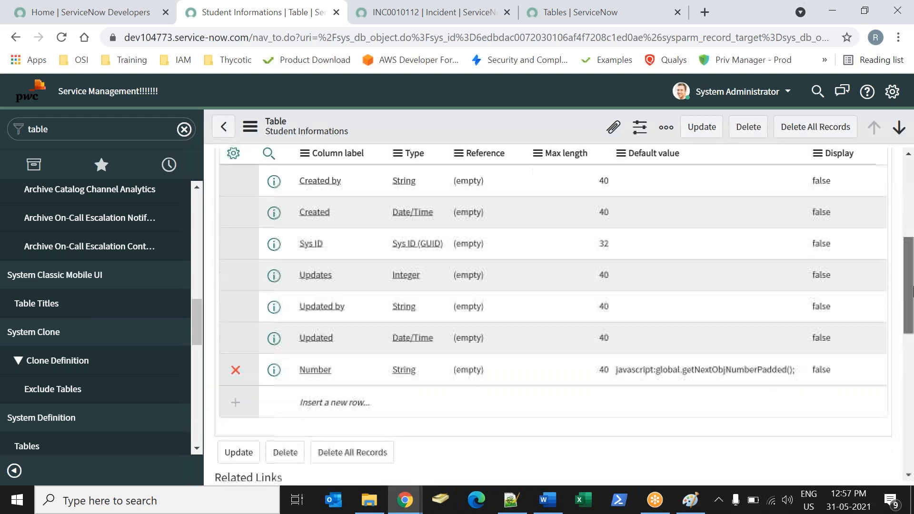
scroll(897, 238, "up", 6)
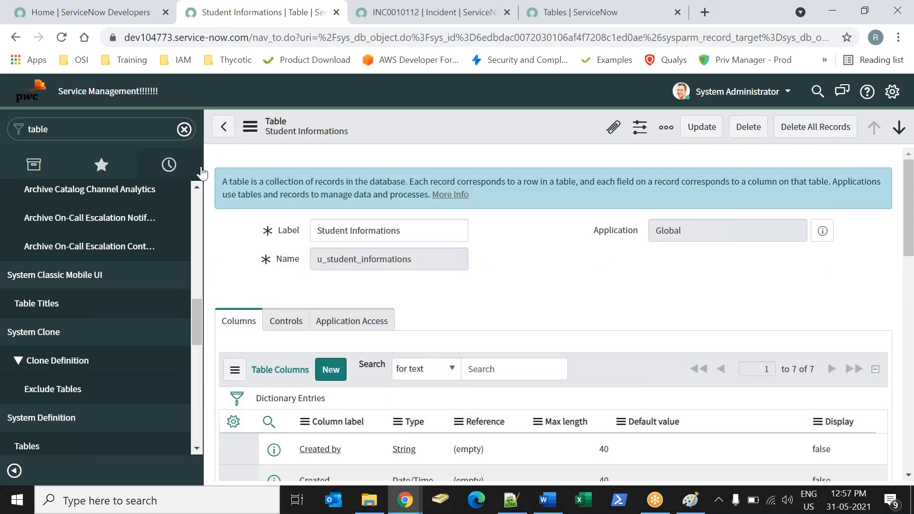
left_click(184, 129)
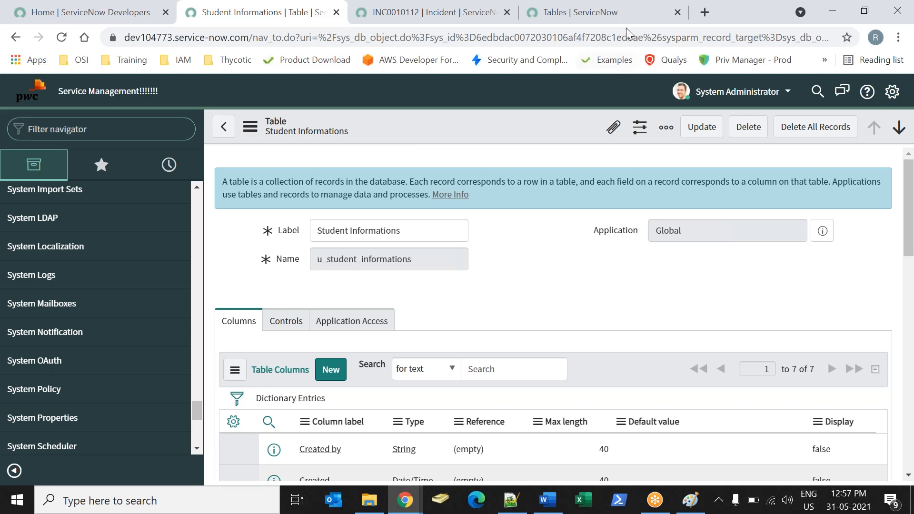
left_click(658, 16)
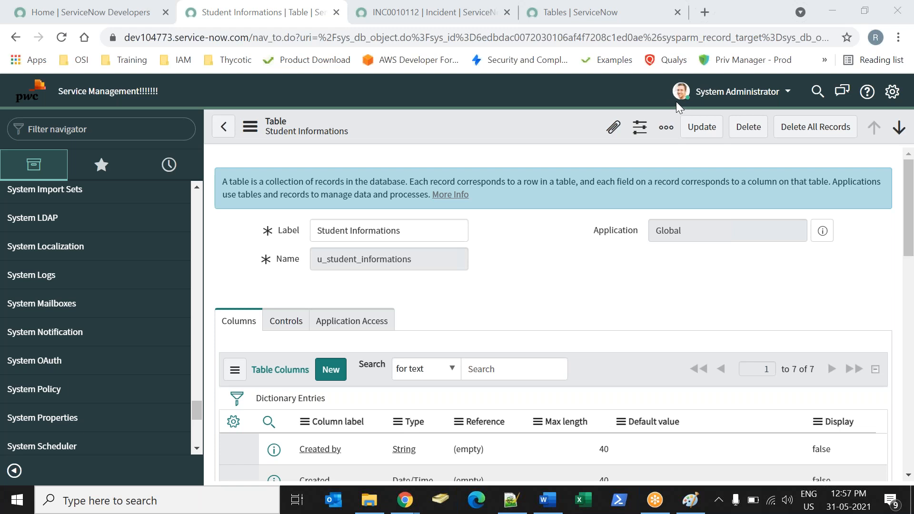
key("XF86AudioRaiseVolume")
key("XF86AudioRaiseVolume")
key("XF86AudioRaiseVolume")
key("XF86AudioRaiseVolume")
Go to the instance's home page and dismiss the dashboard creation banner.
scroll(192, 267, "up", 3)
scroll(192, 267, "up", 2)
left_click_drag(199, 394, 195, 200)
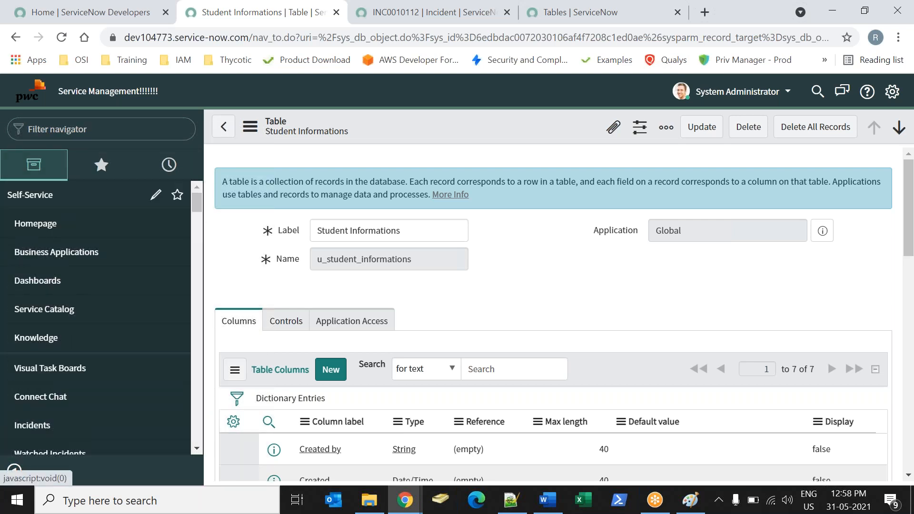
left_click(32, 106)
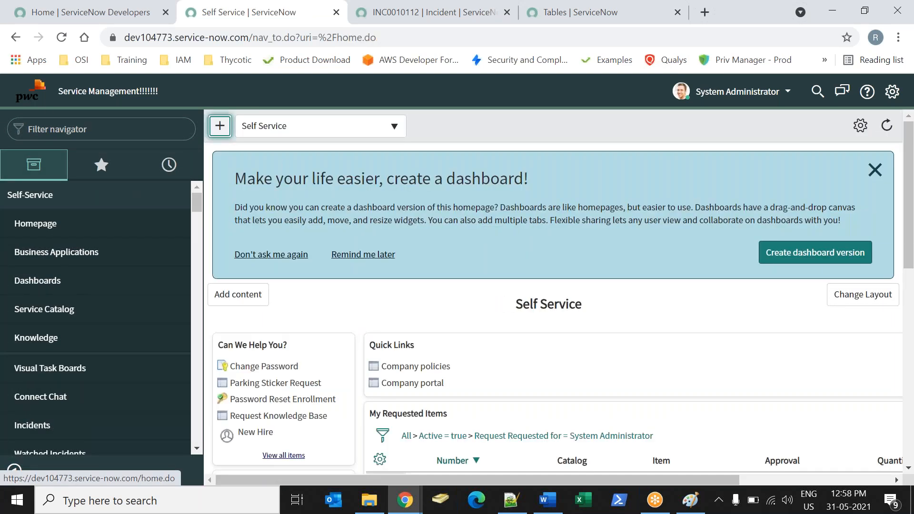
left_click(874, 171)
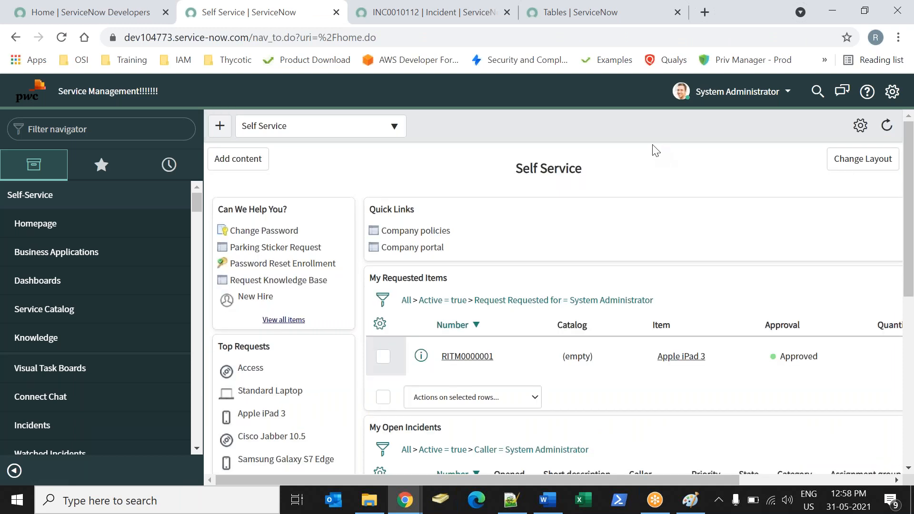
Switch to Paint to close the untitled drawing without saving, and collapse the Self-Service application in the ServiceNow navigator.
left_click(689, 499)
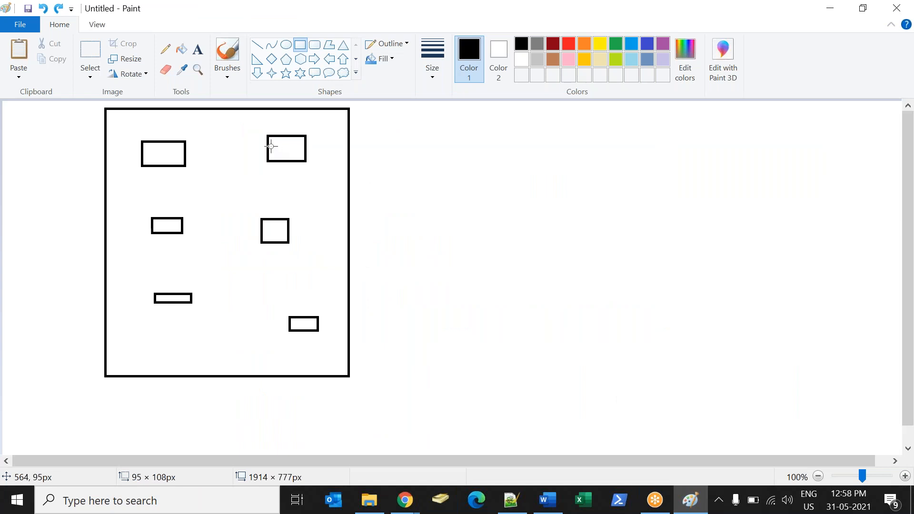
right_click(170, 20)
left_click(753, 18)
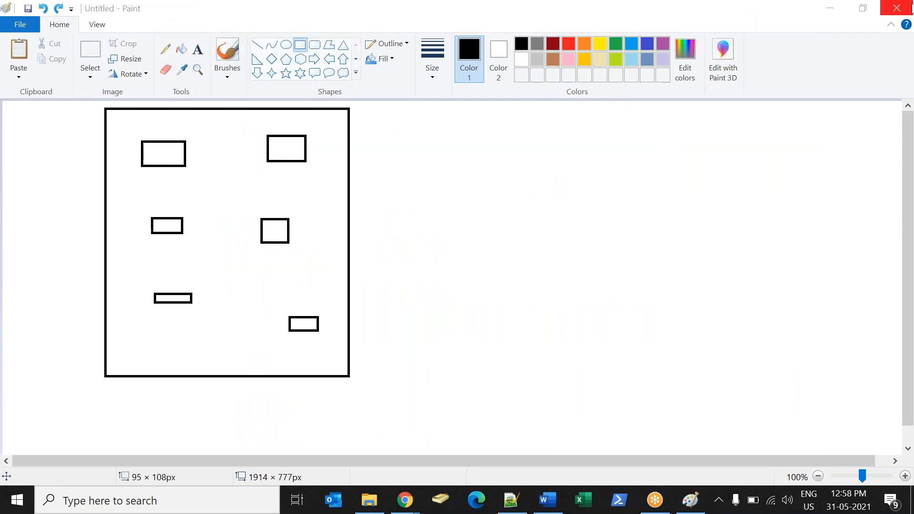
left_click(896, 8)
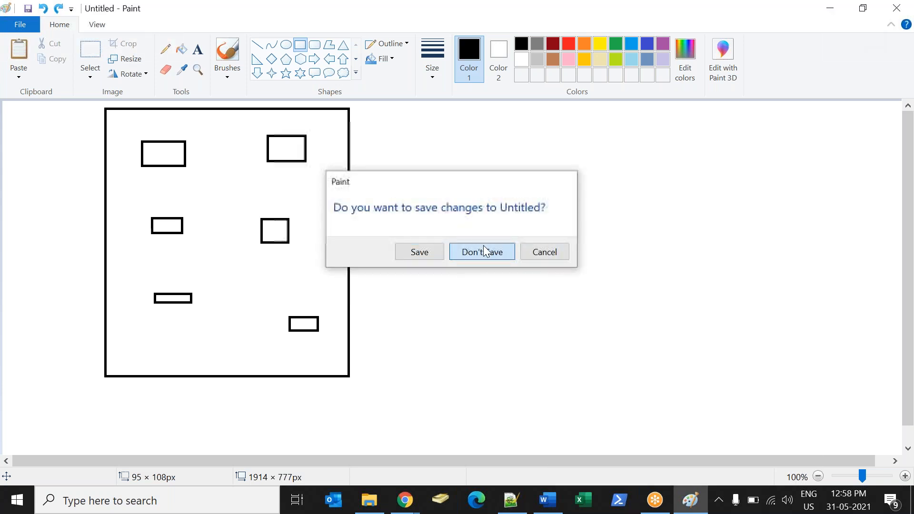
left_click(484, 248)
left_click(70, 205)
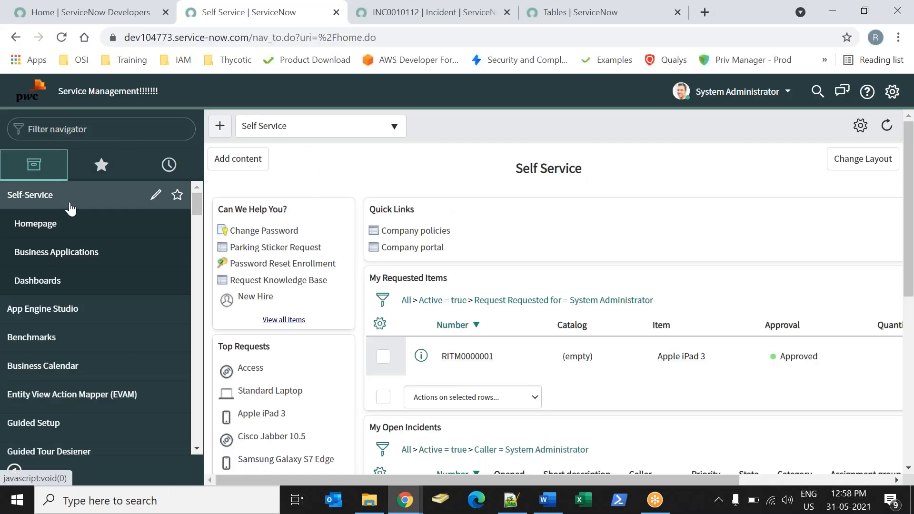
left_click(865, 94)
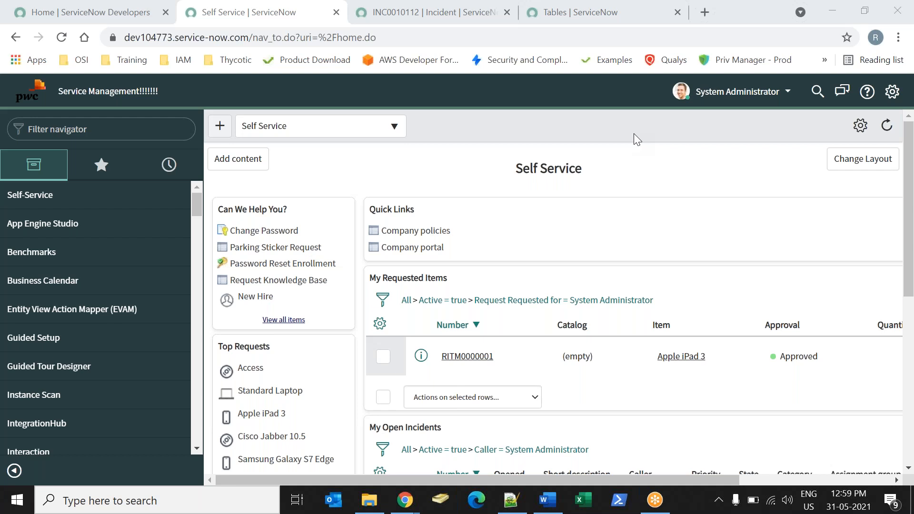
key("XF86AudioRaiseVolume")
key("XF86AudioRaiseVolume")
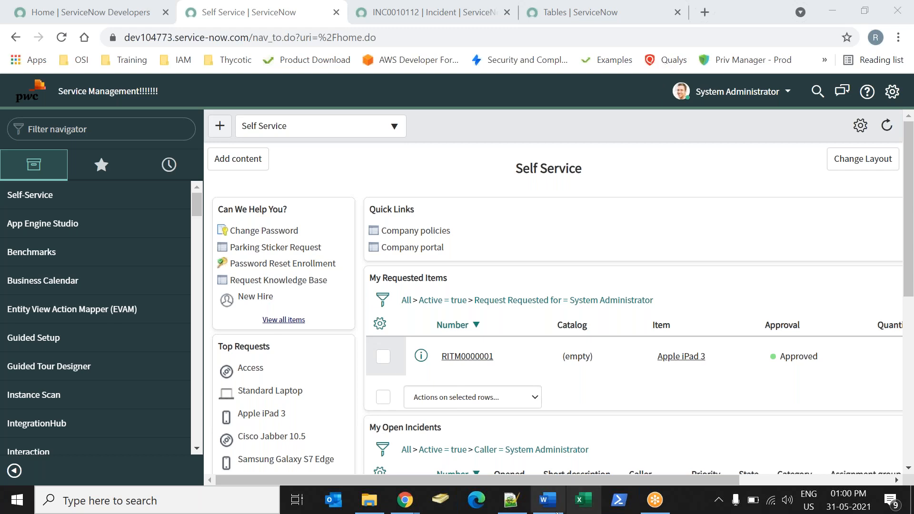
Switch to the Word session notes and select the document's entire content.
left_click(547, 499)
key("ctrl+a")
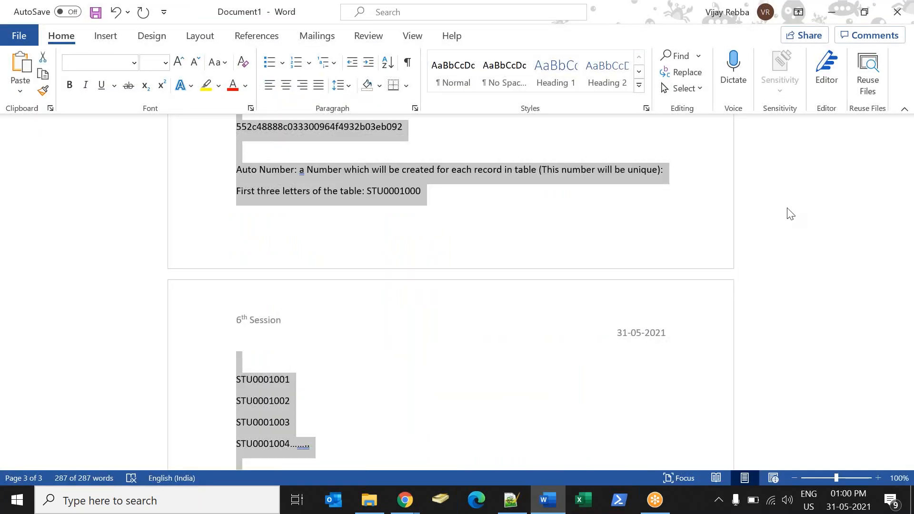